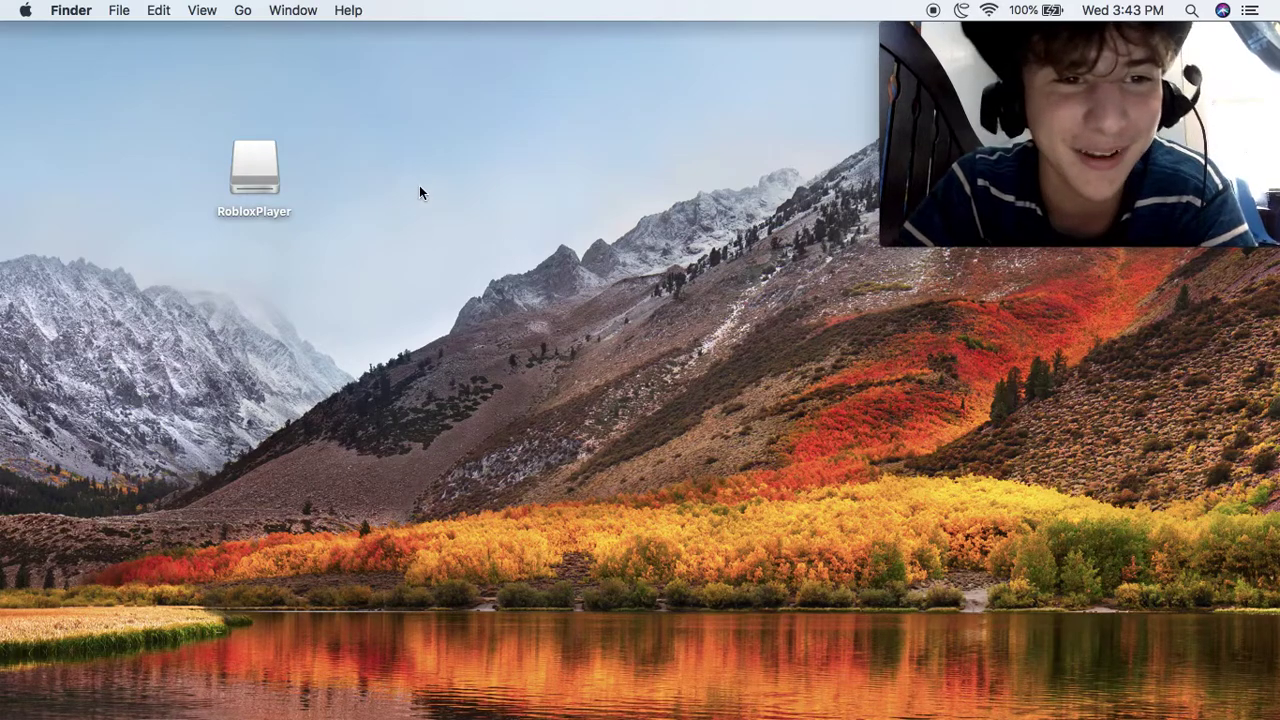
Step: Open the RobloxPlayer disk's installer window, then close it and rearrange the desktop windows
drag(404, 176, 470, 160)
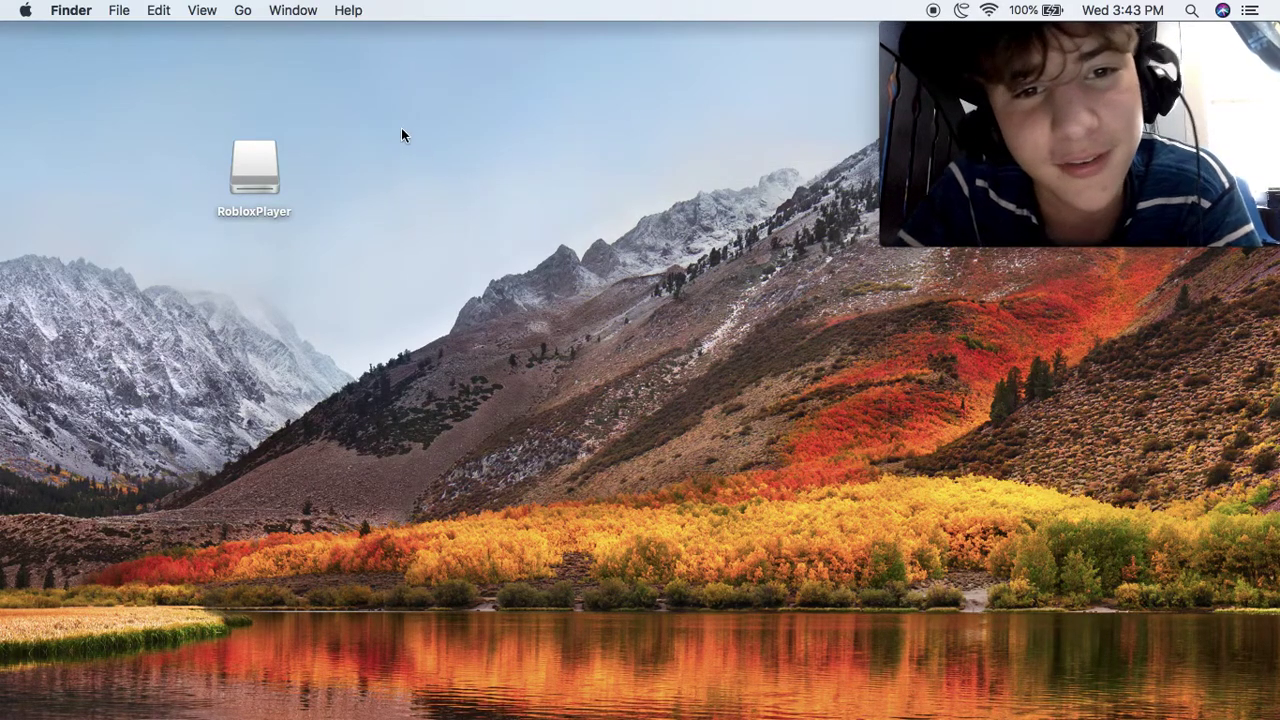
drag(401, 136, 347, 156)
drag(508, 271, 894, 470)
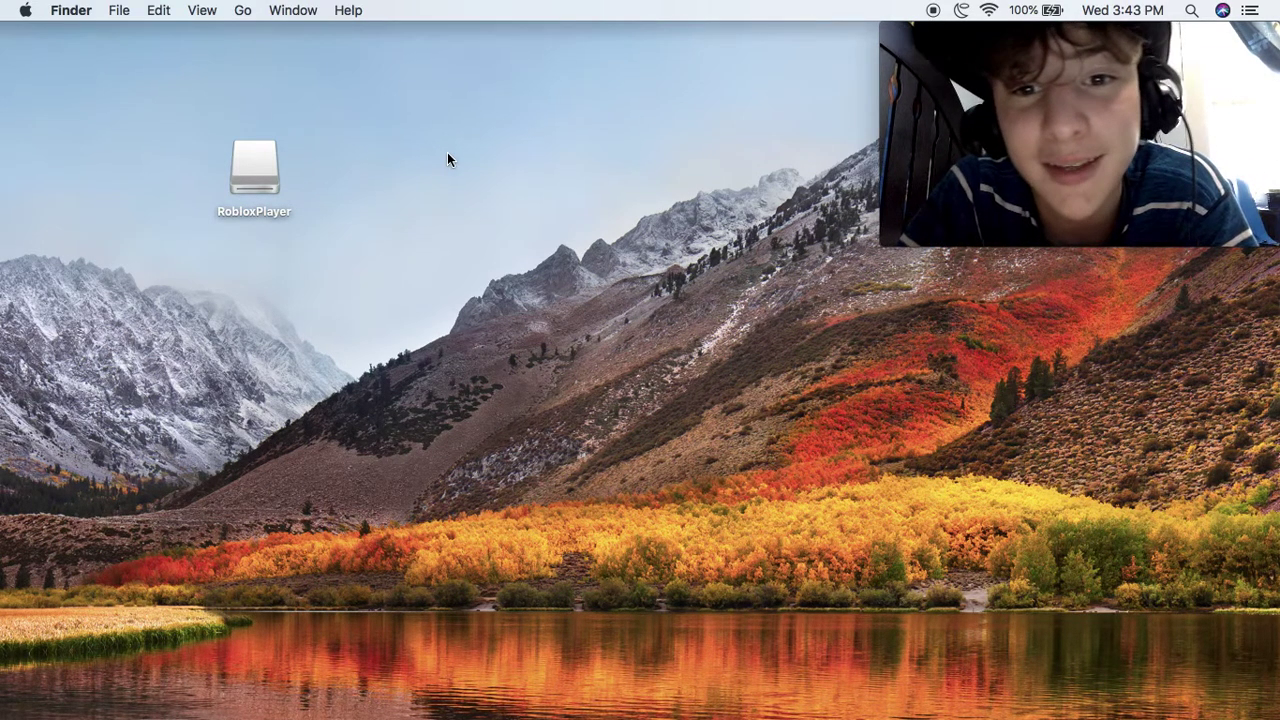
click(259, 168)
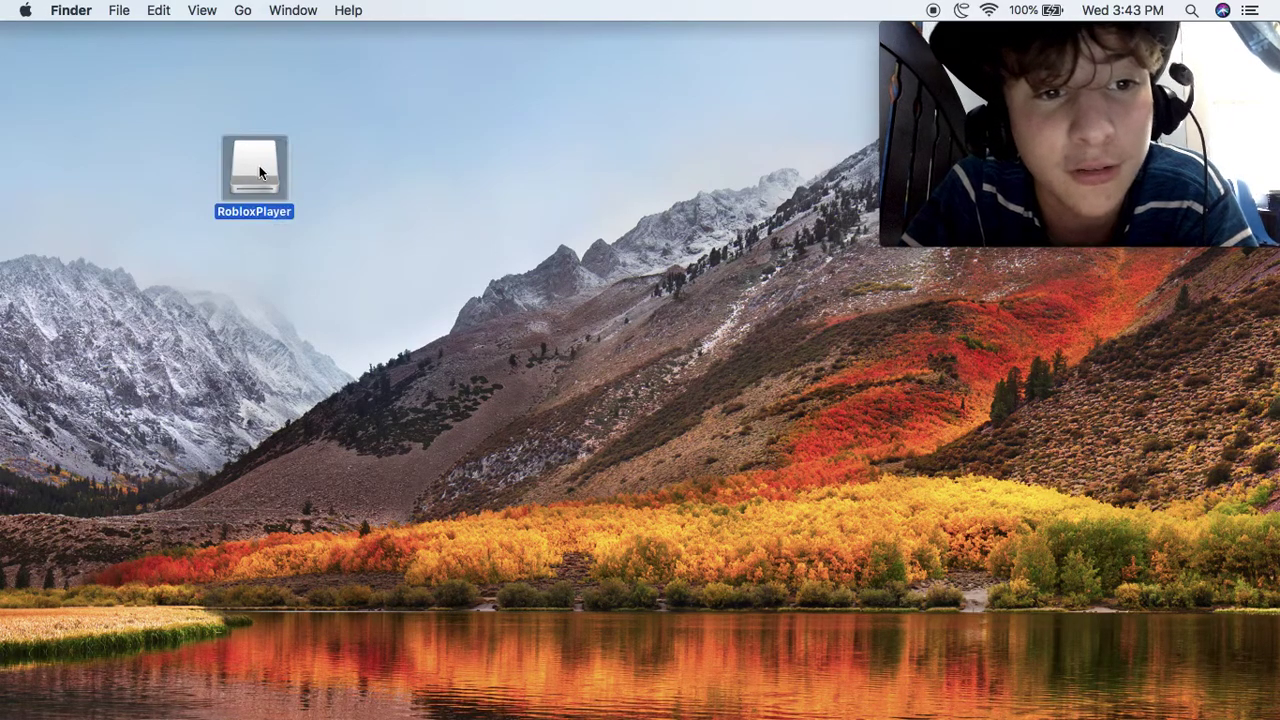
double_click(259, 172)
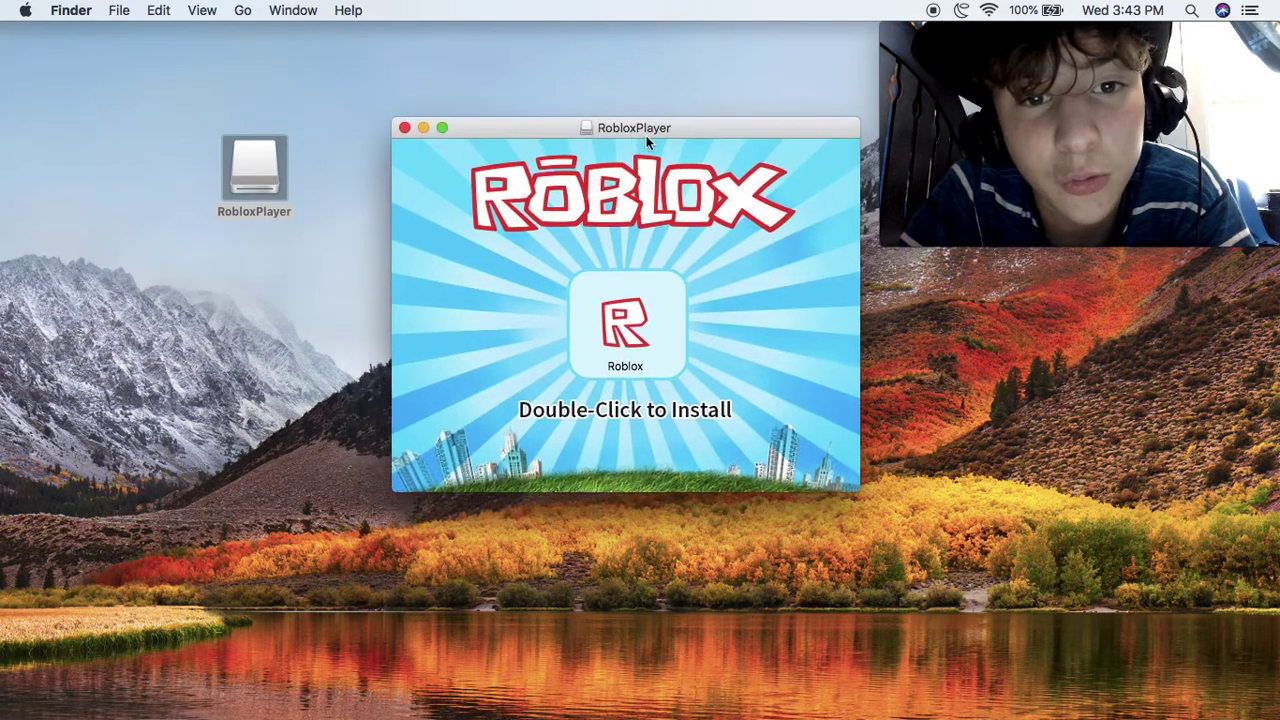
mouse_move(646, 135)
mouse_down()
mouse_move(626, 134)
mouse_move(717, 118)
mouse_move(654, 130)
mouse_up()
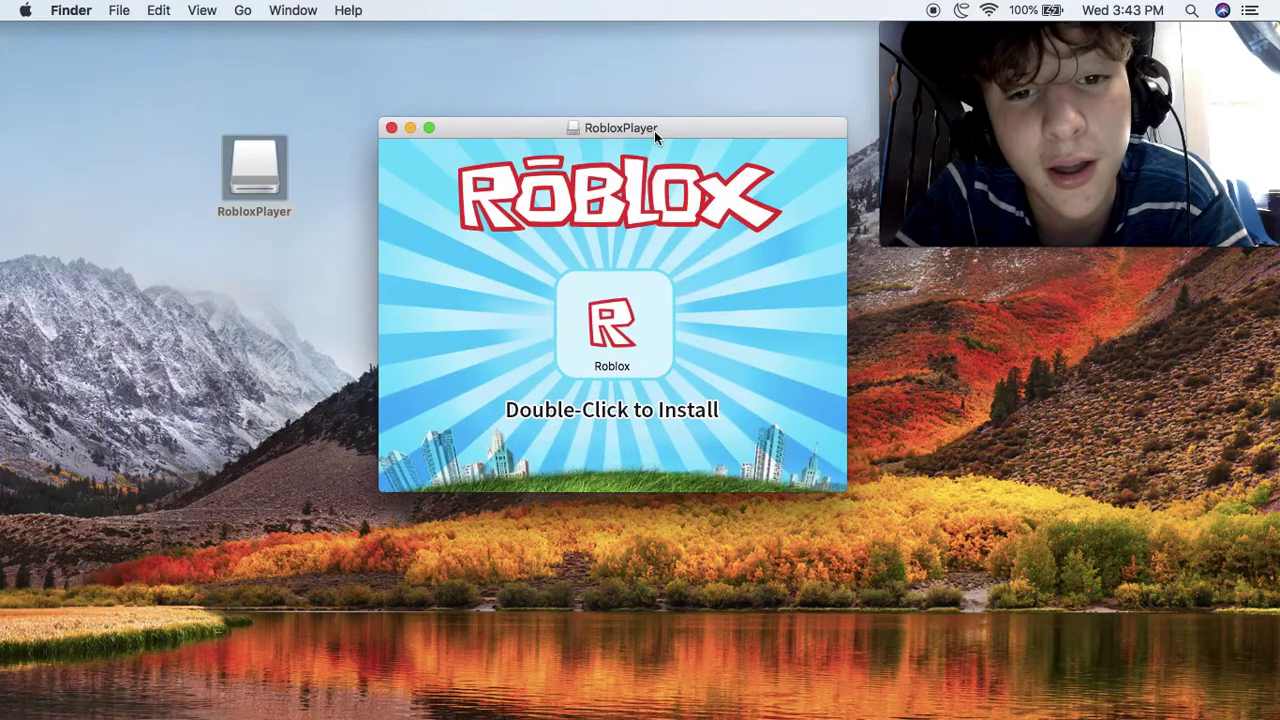
click(392, 127)
drag(502, 132, 1006, 524)
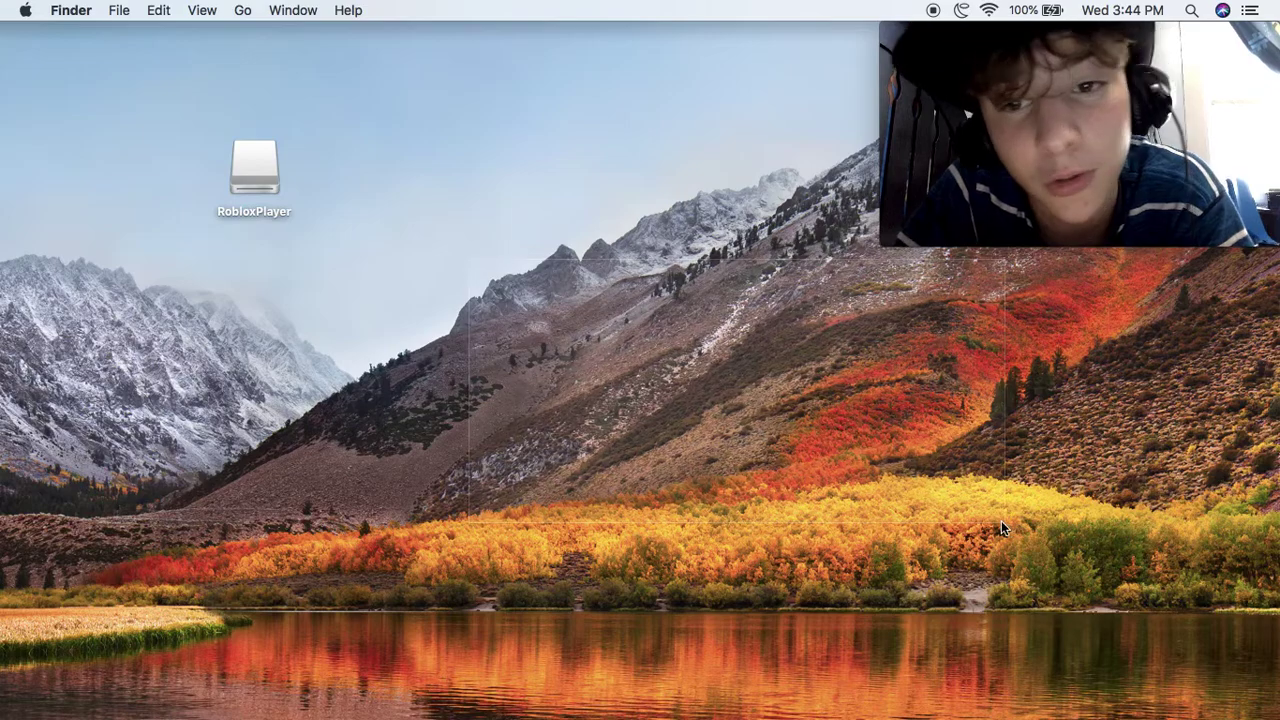
drag(886, 503, 628, 376)
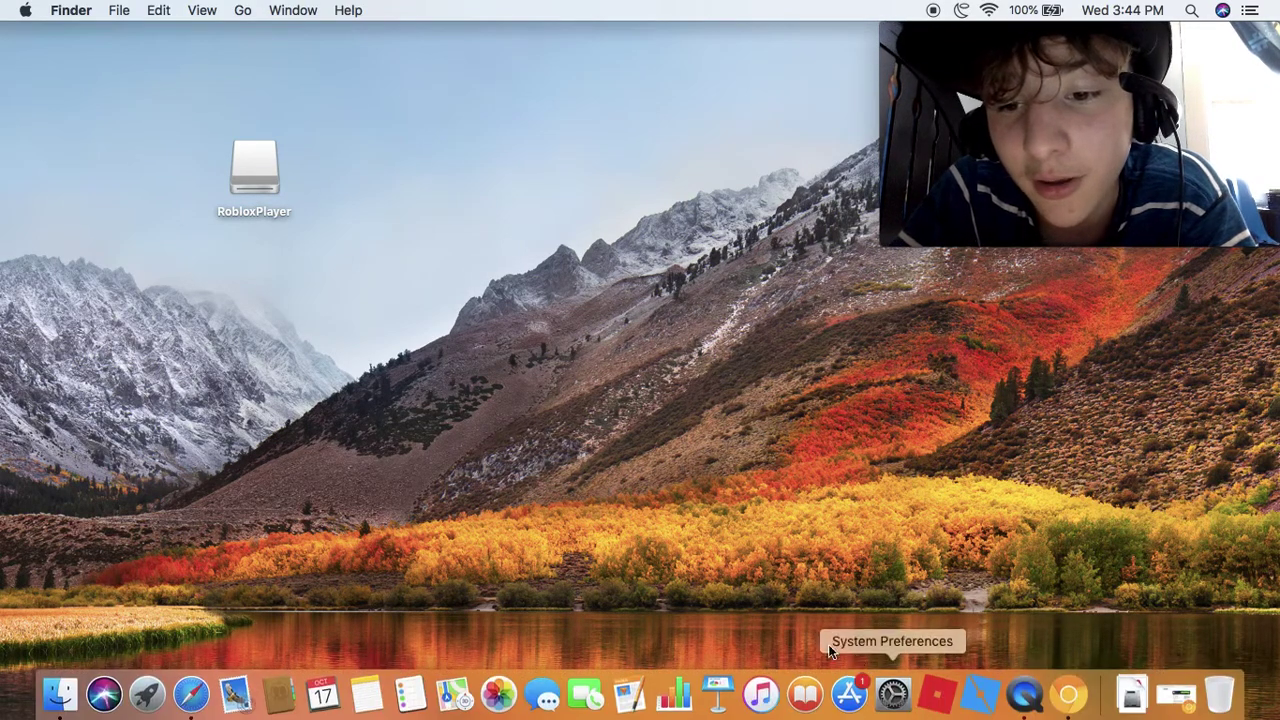
Step: Back in Chrome, retry the logo_meatball.bmp download on MediaFire and dismiss the ad-blocker popup
click(1062, 706)
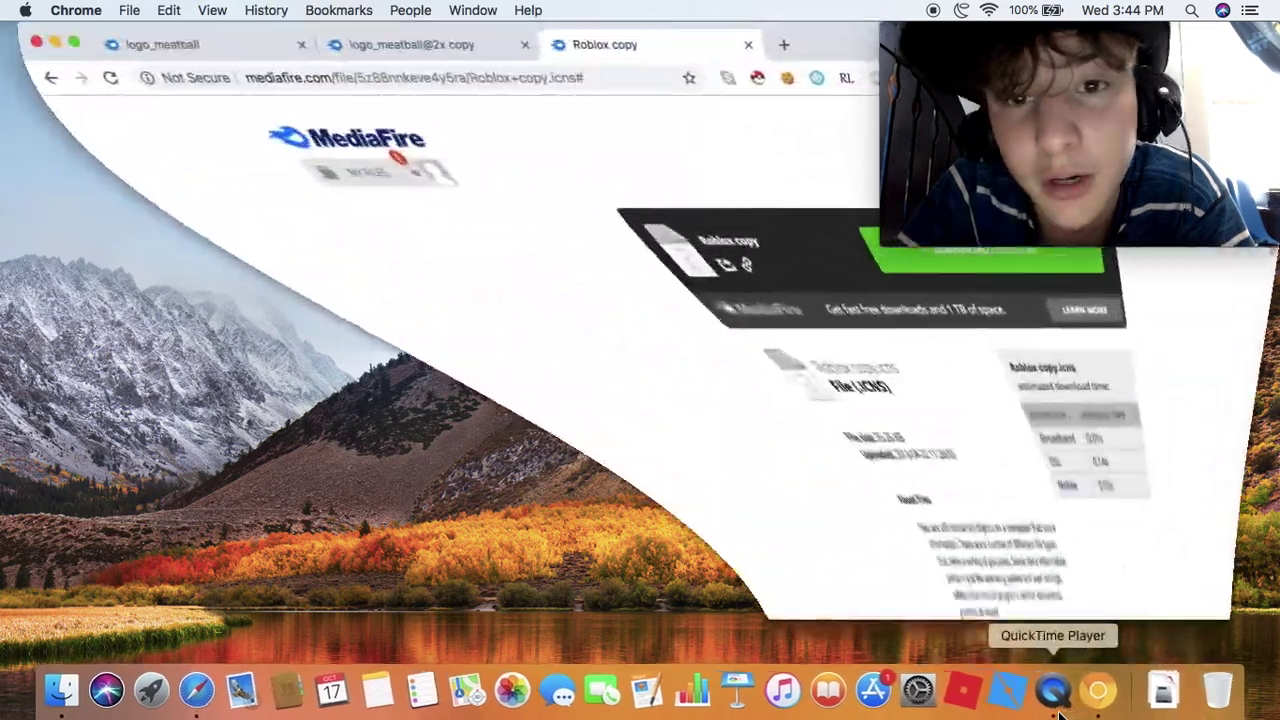
click(391, 50)
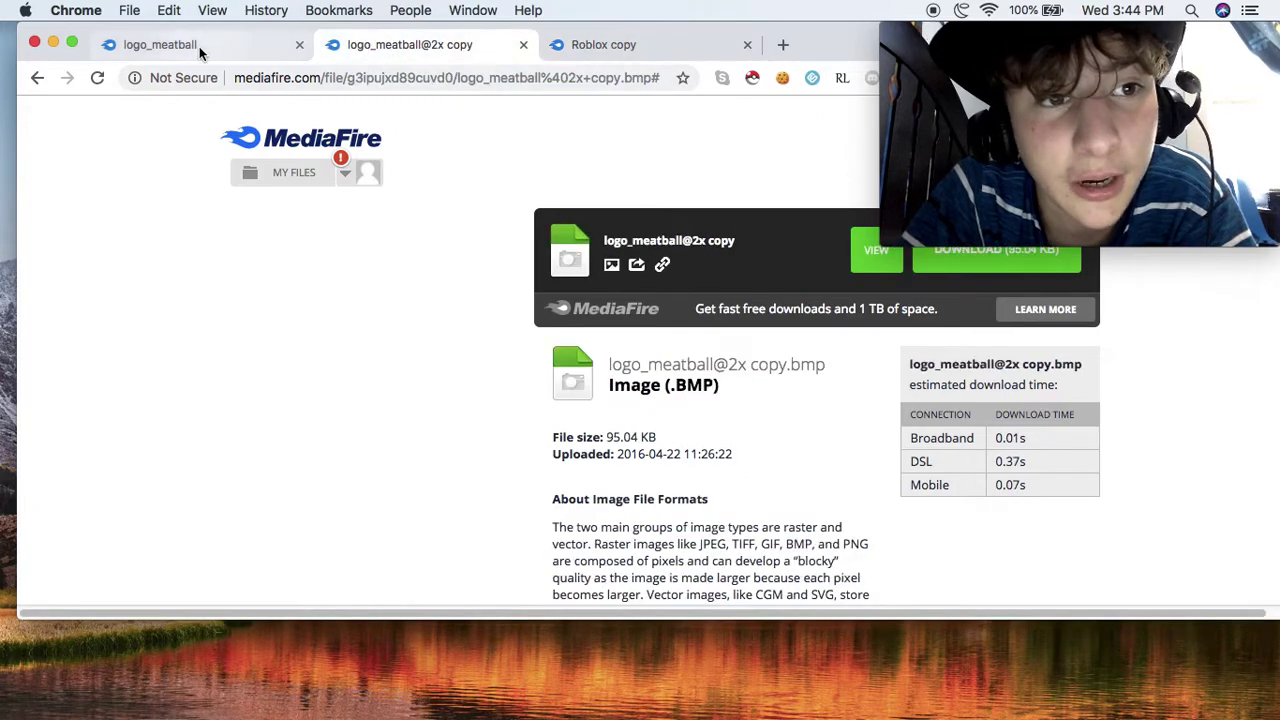
click(199, 46)
drag(826, 40, 673, 44)
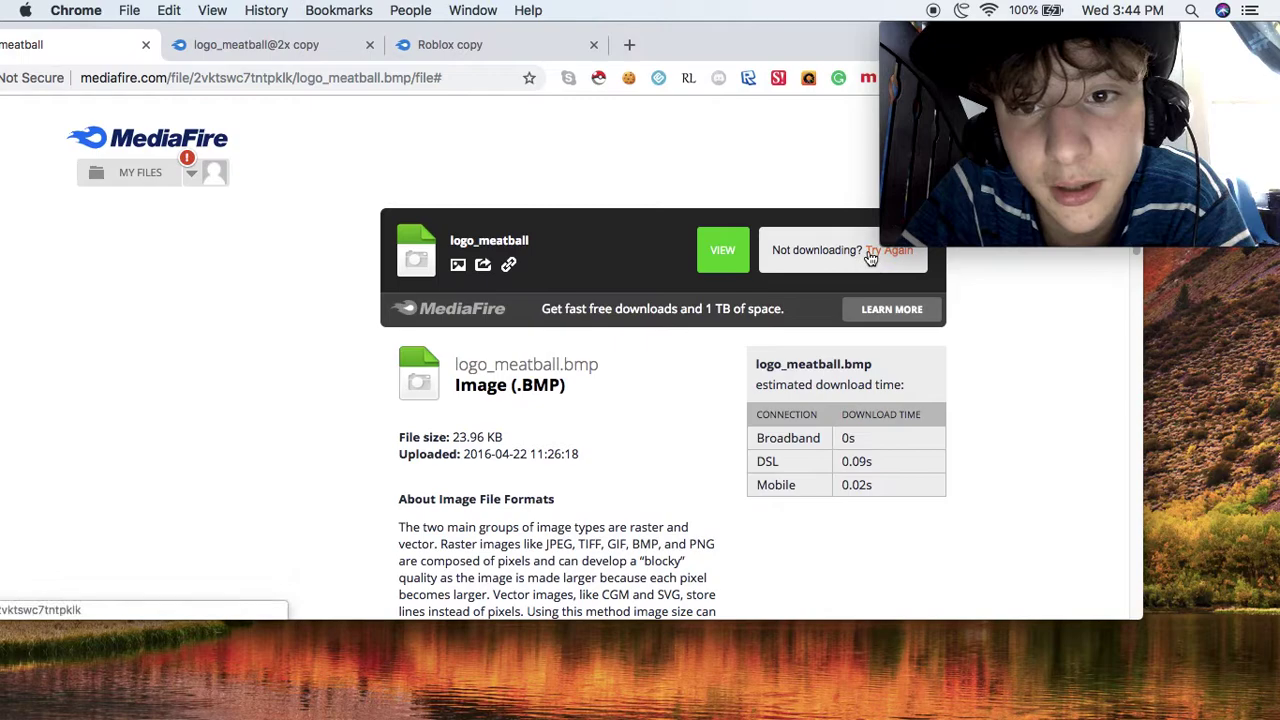
click(870, 257)
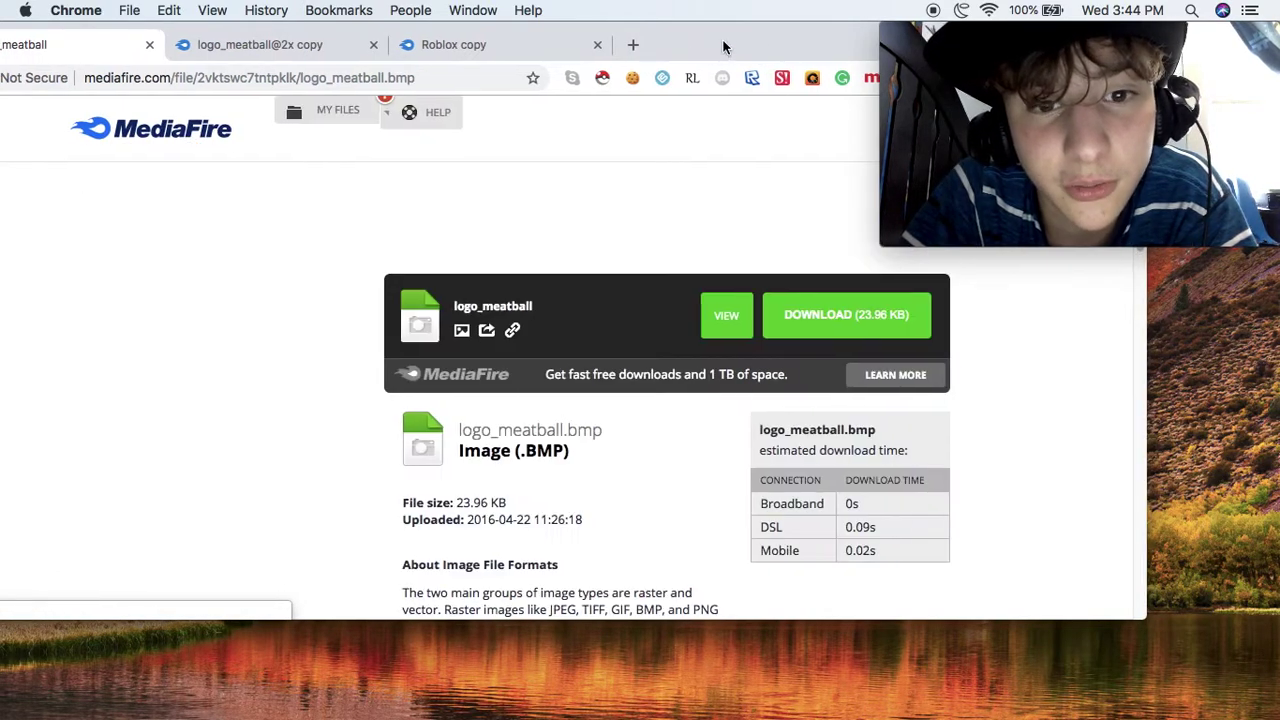
drag(722, 38, 742, 37)
click(848, 126)
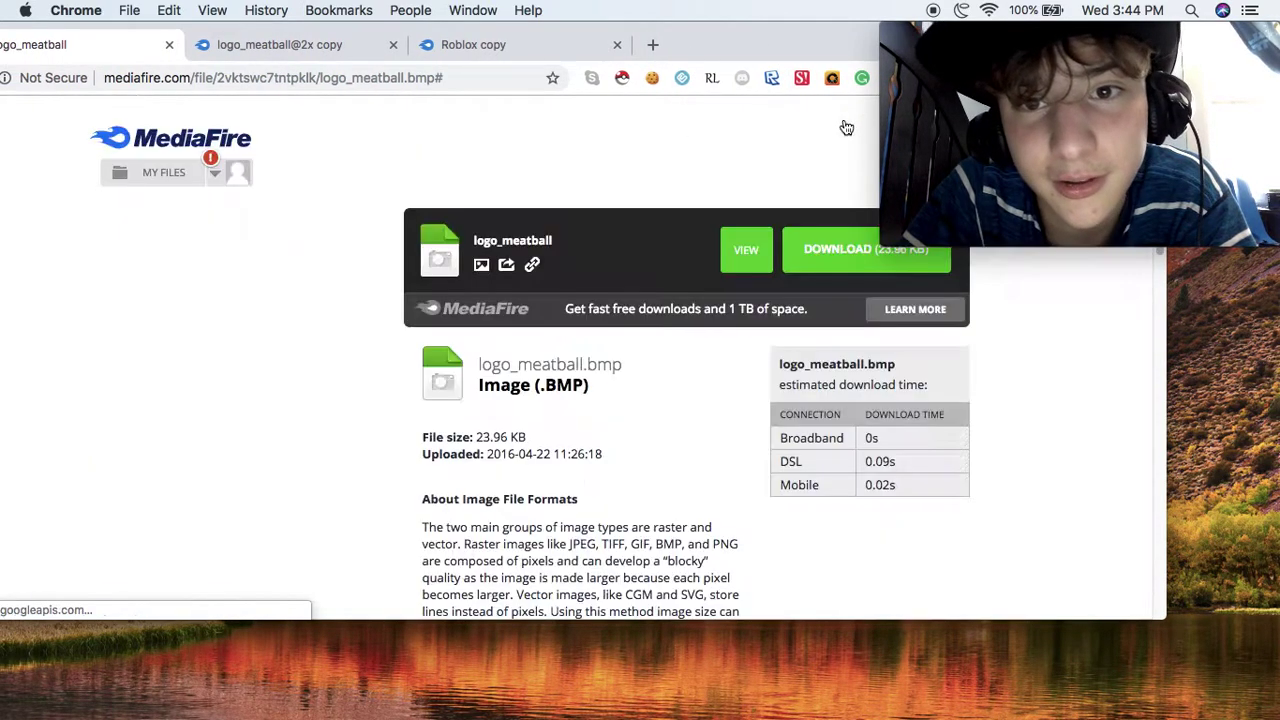
drag(726, 46, 862, 46)
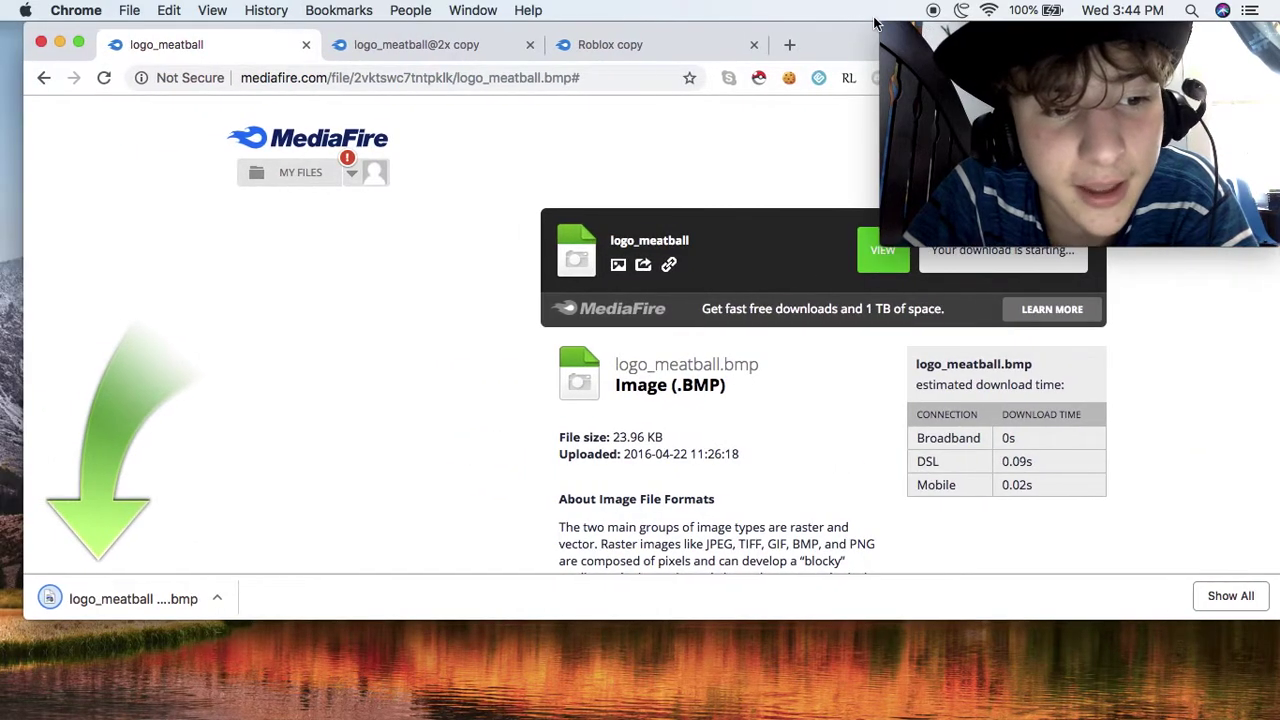
Step: Download logo_meatball@2x copy.bmp and Roblox copy.icns from their MediaFire tabs
click(450, 57)
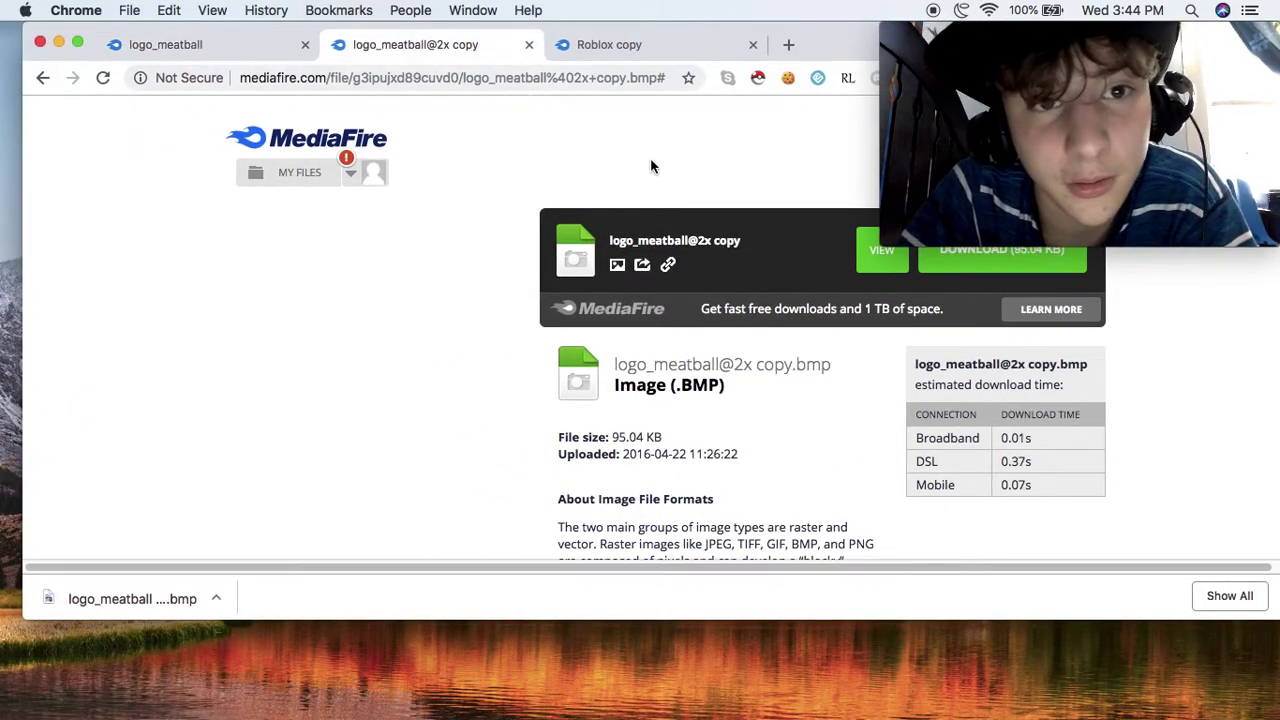
click(983, 268)
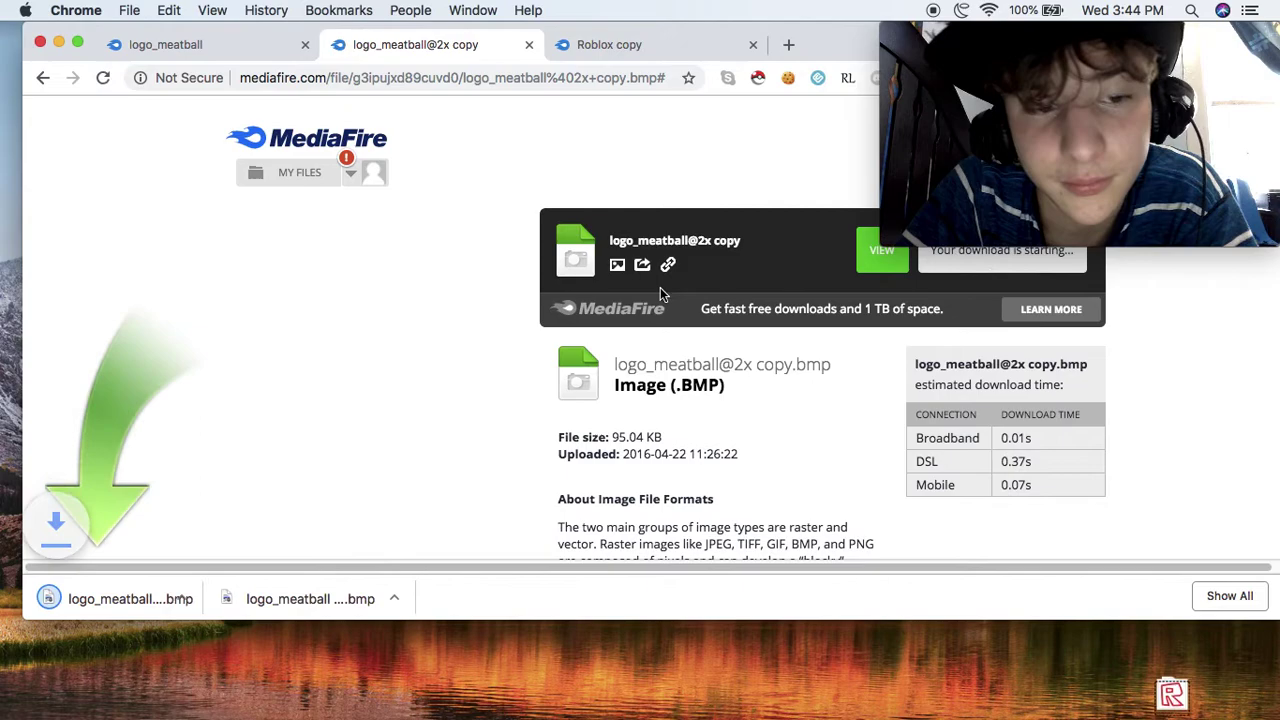
click(608, 44)
click(935, 268)
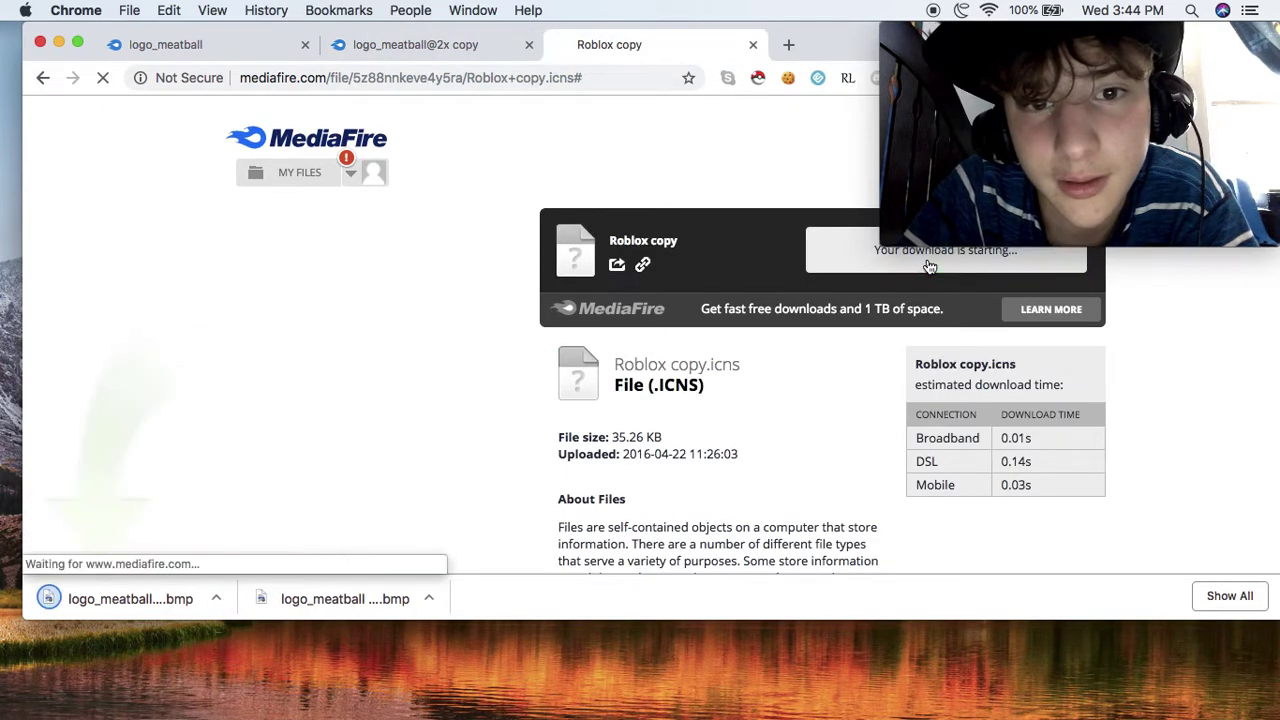
right_click(150, 602)
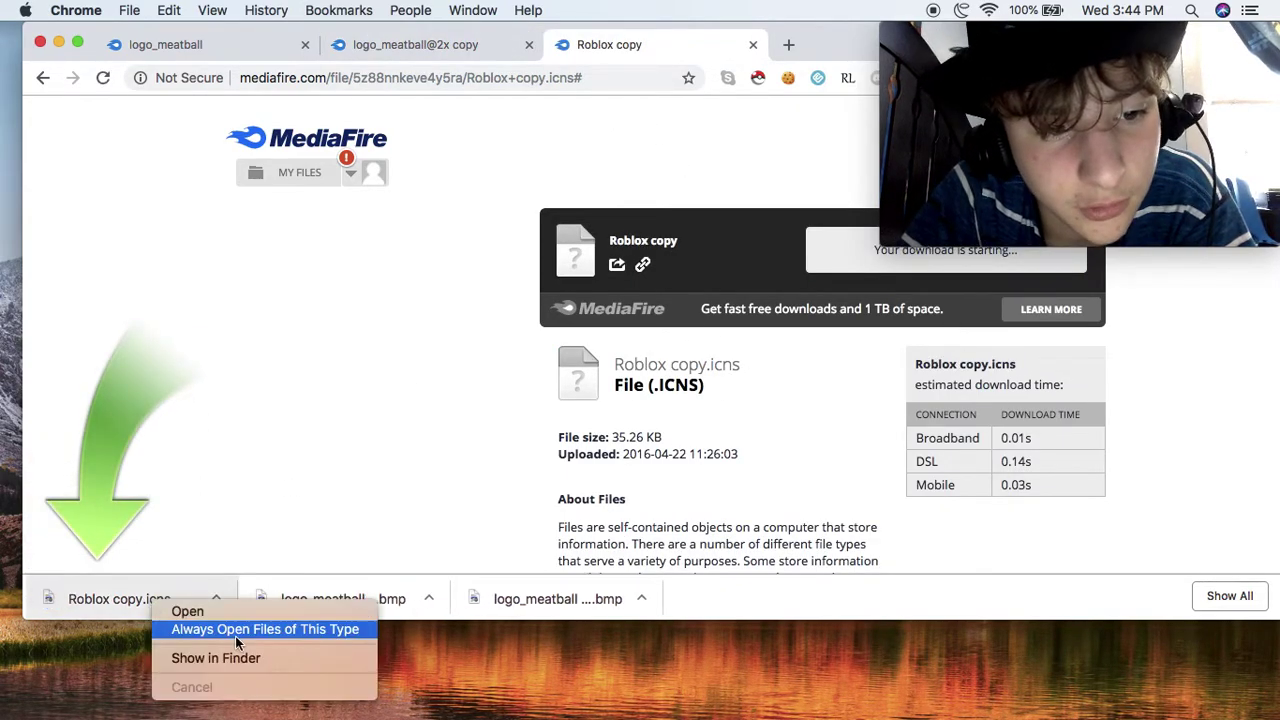
Step: Reveal Roblox copy.icns in Downloads and drag it onto the desktop
click(245, 659)
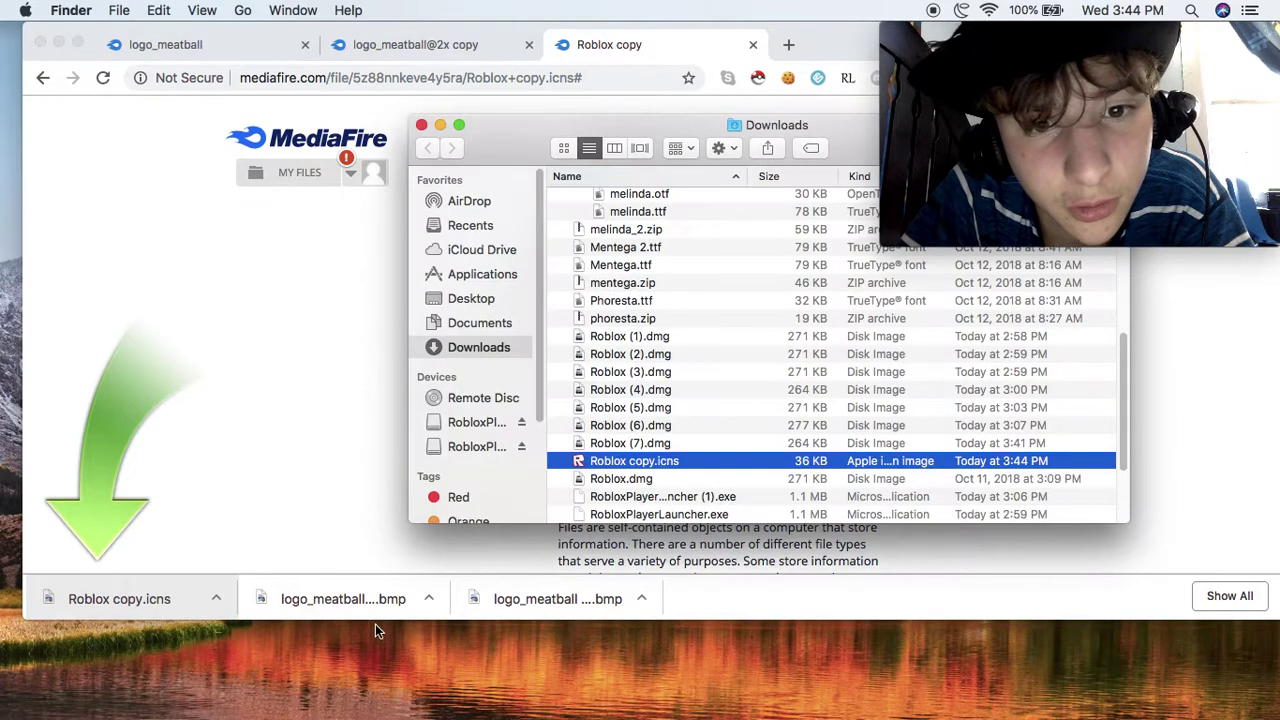
right_click(300, 603)
click(632, 462)
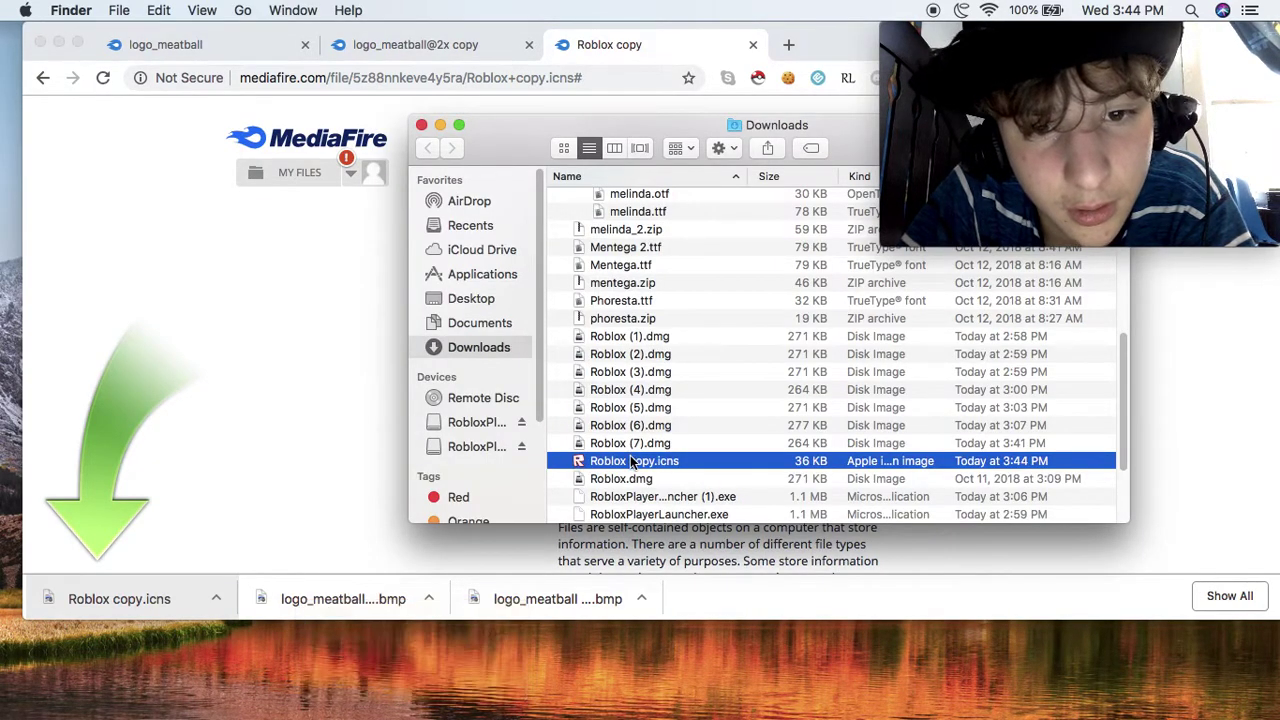
drag(697, 463, 205, 664)
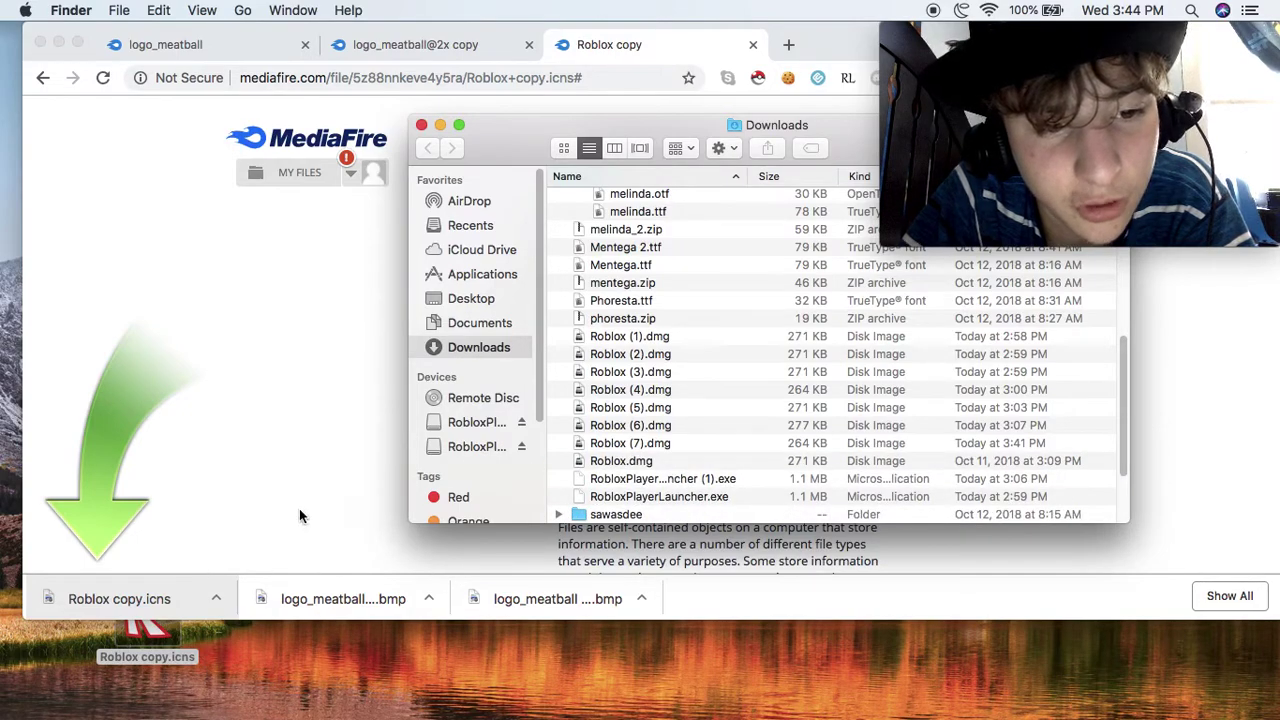
Step: Reveal the logo_meatball bmp download and move both logo_meatball@2x copy bmp files to the desktop
click(300, 514)
right_click(355, 597)
click(421, 644)
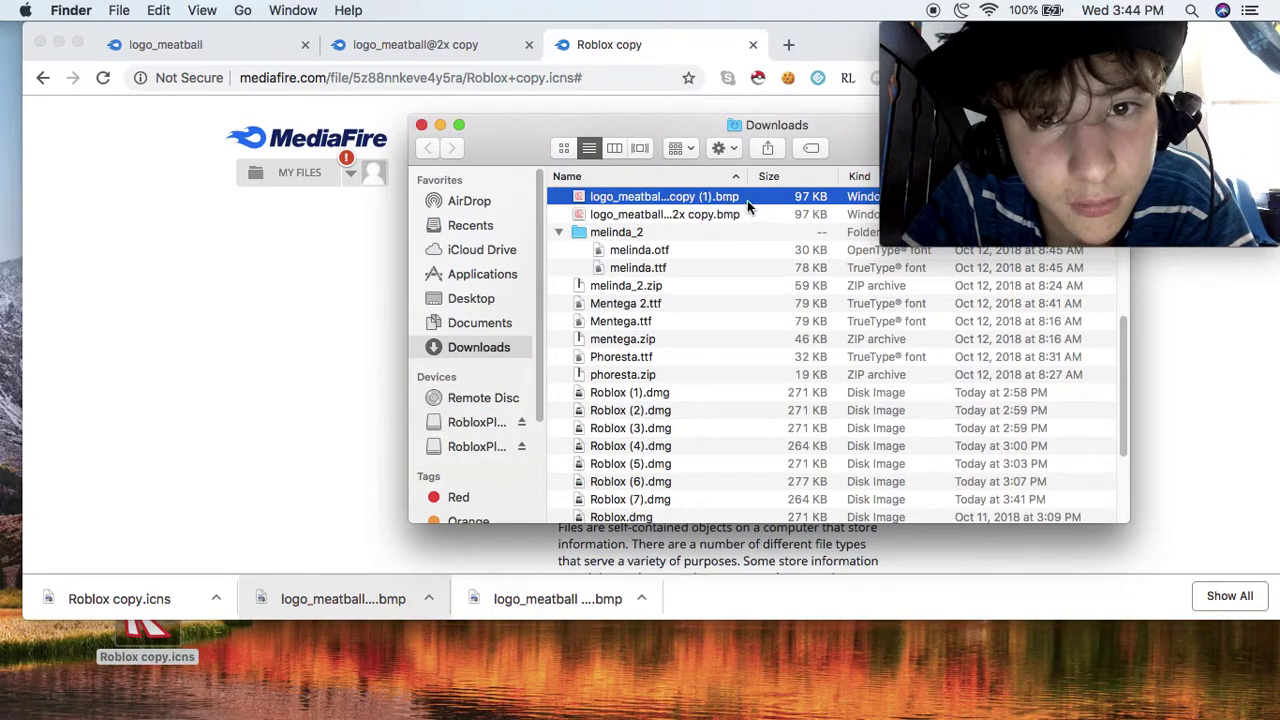
drag(747, 200, 365, 672)
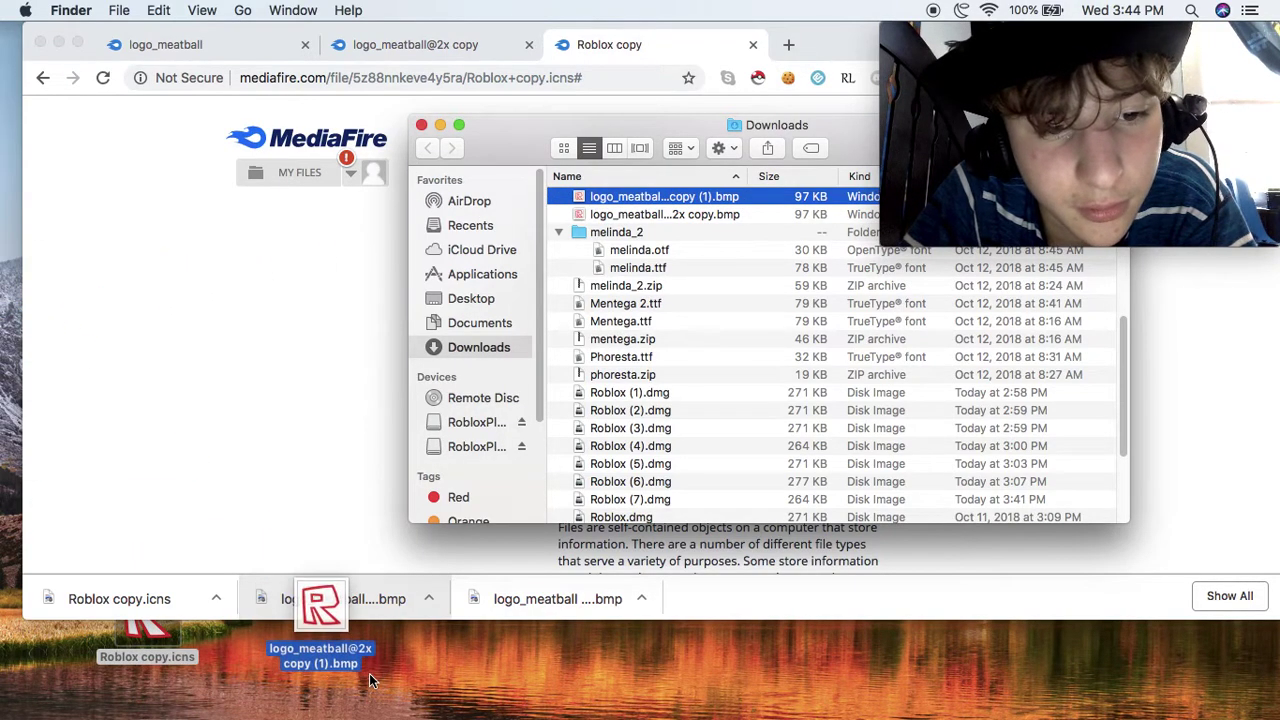
click(655, 214)
click(689, 196)
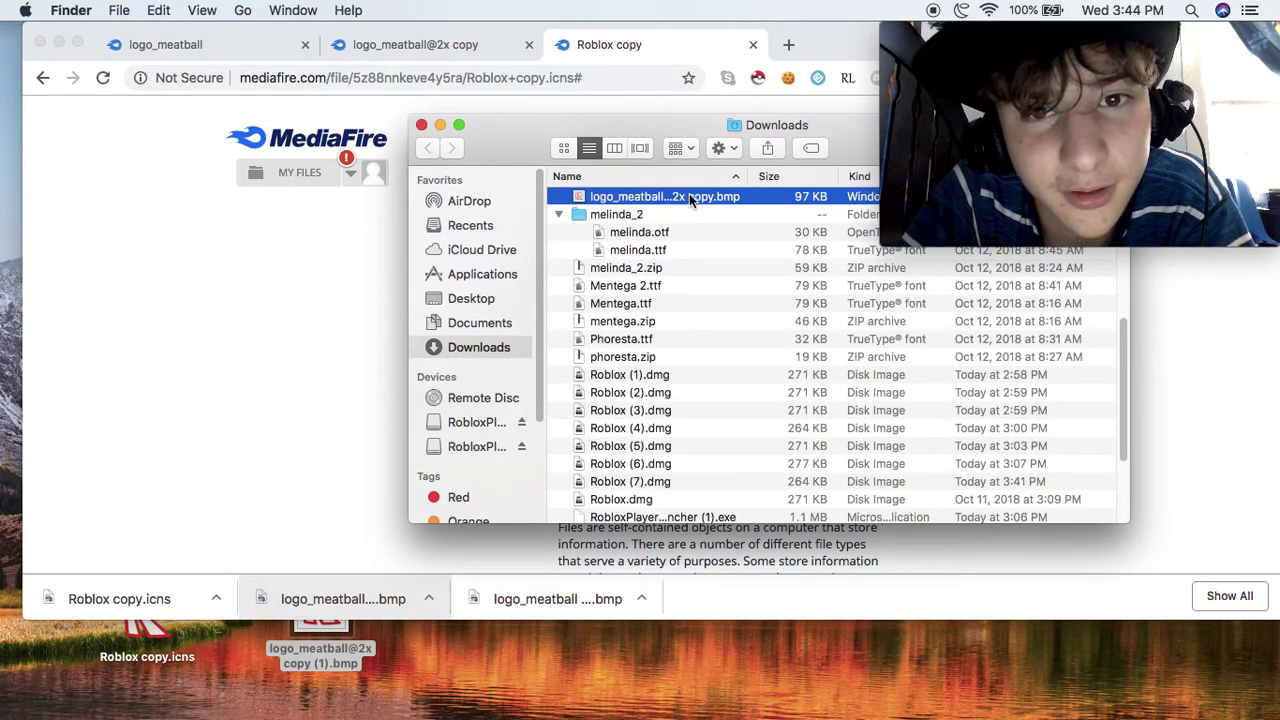
drag(689, 196, 500, 680)
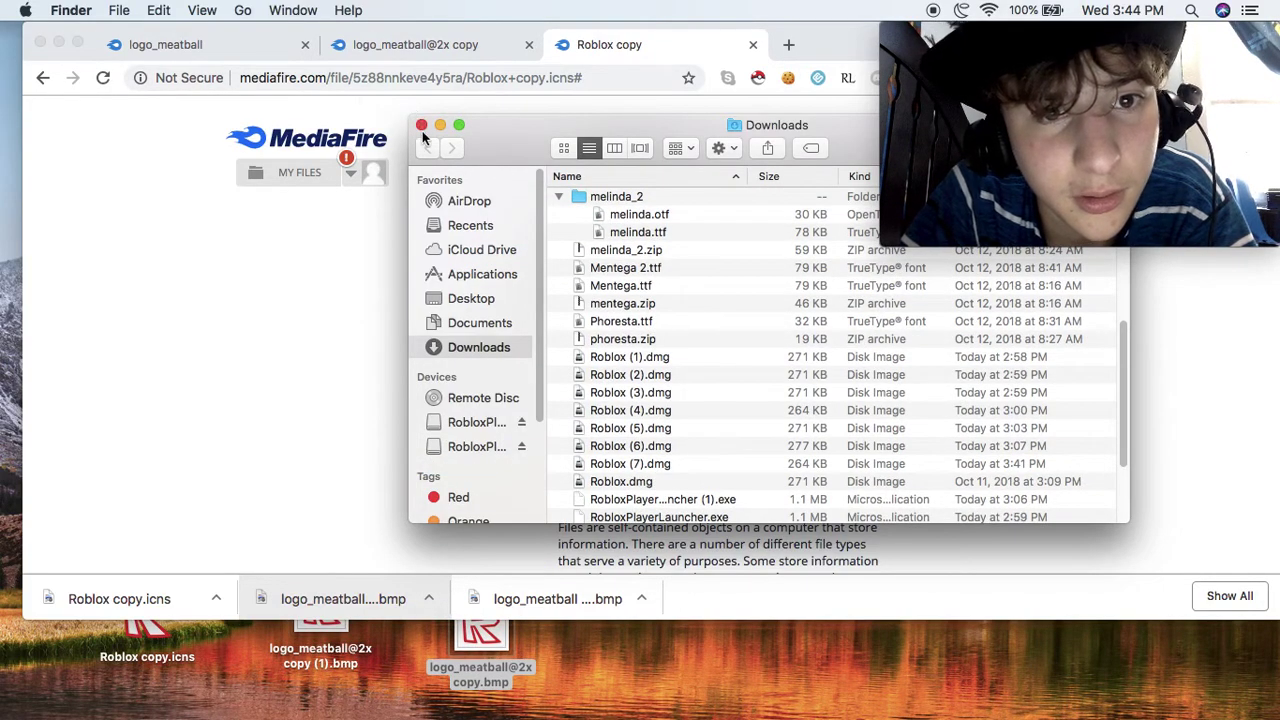
Step: Close the Downloads window and Chrome, then arrange the two bmp icons side by side
click(421, 125)
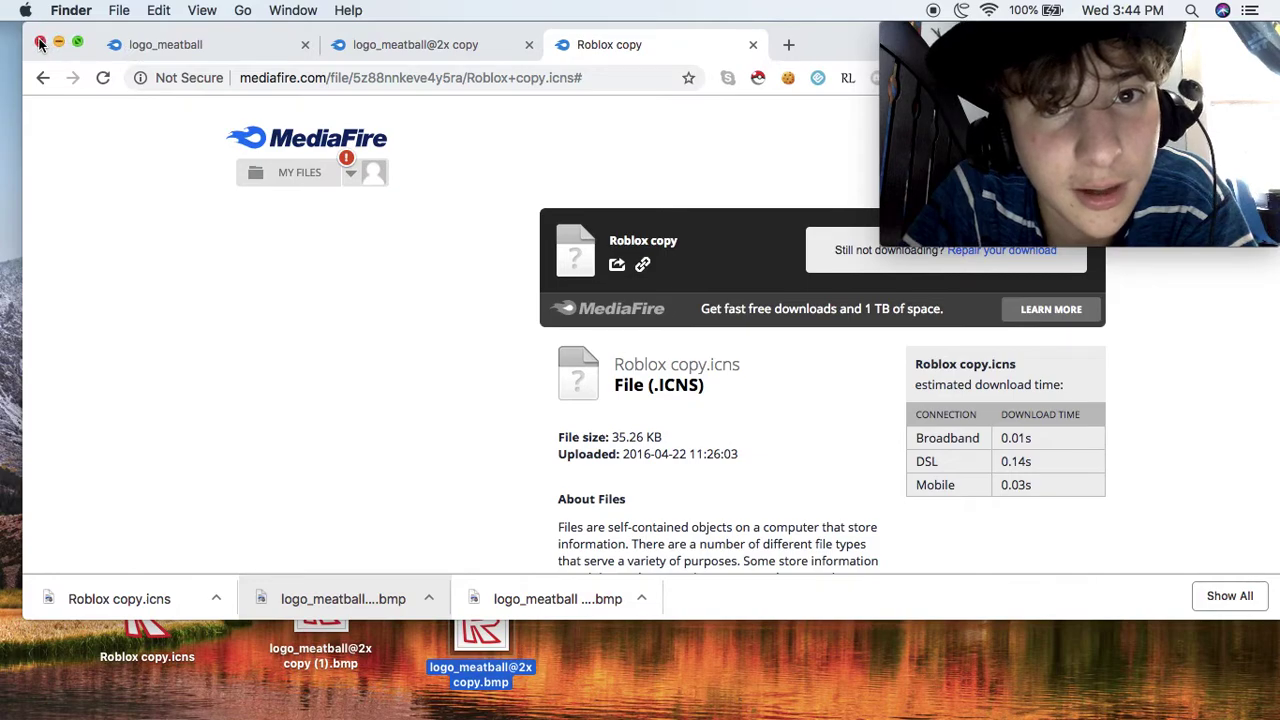
click(40, 43)
click(565, 268)
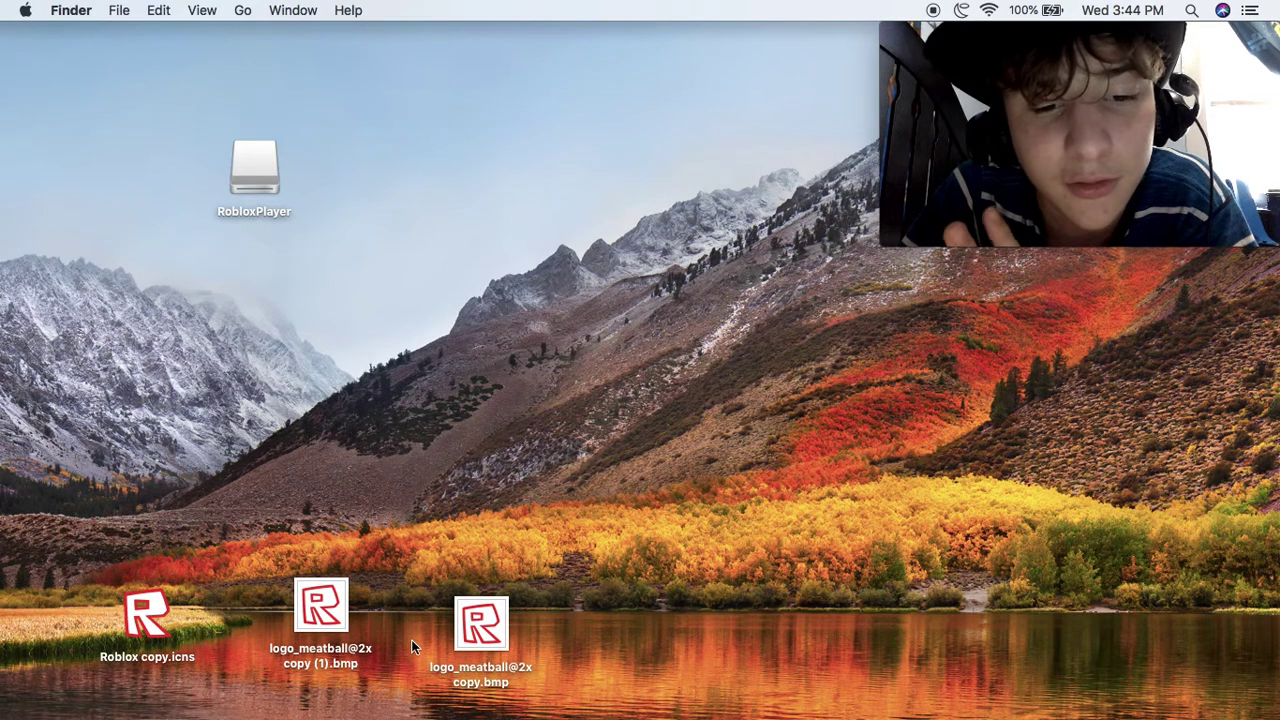
drag(465, 635, 386, 480)
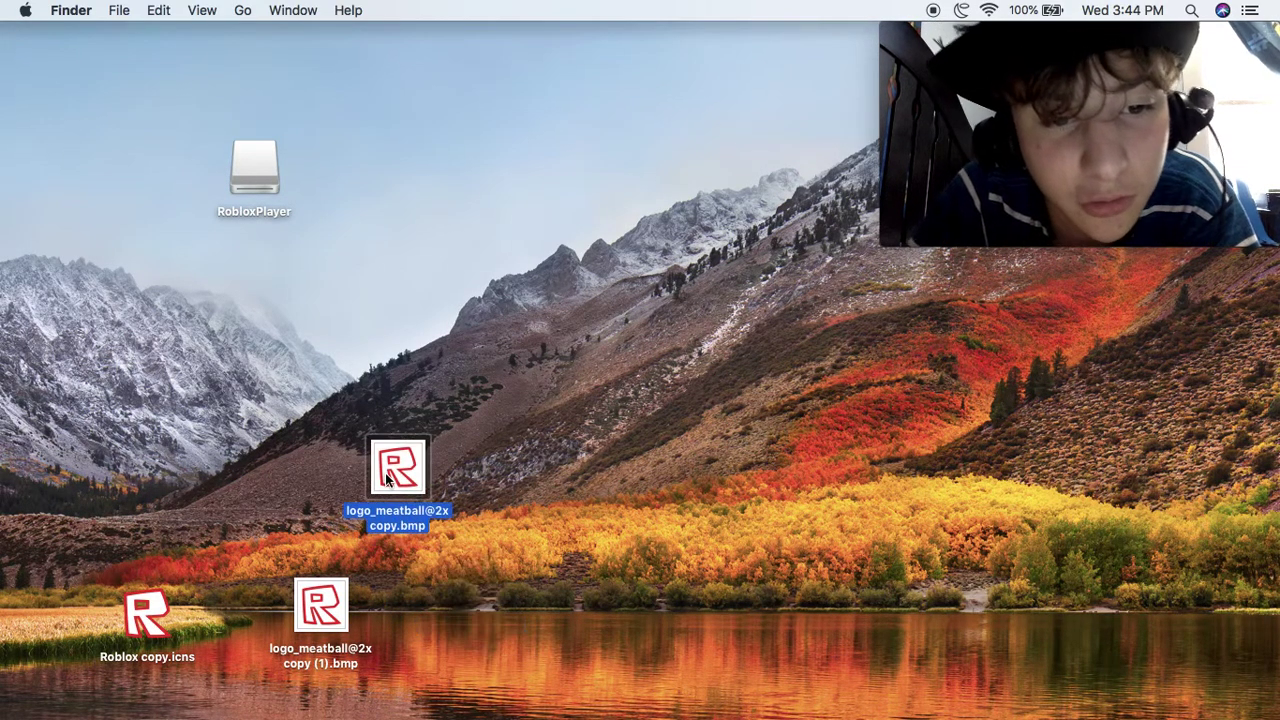
click(517, 390)
drag(306, 604, 189, 449)
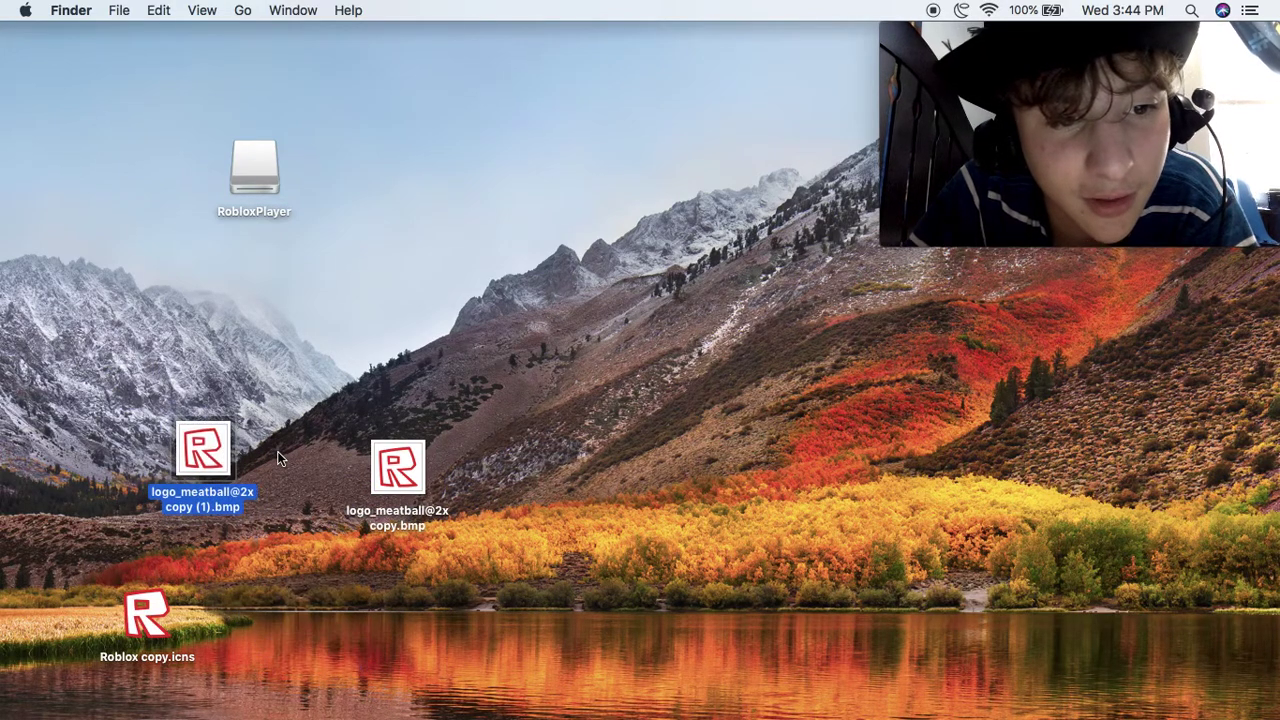
click(280, 458)
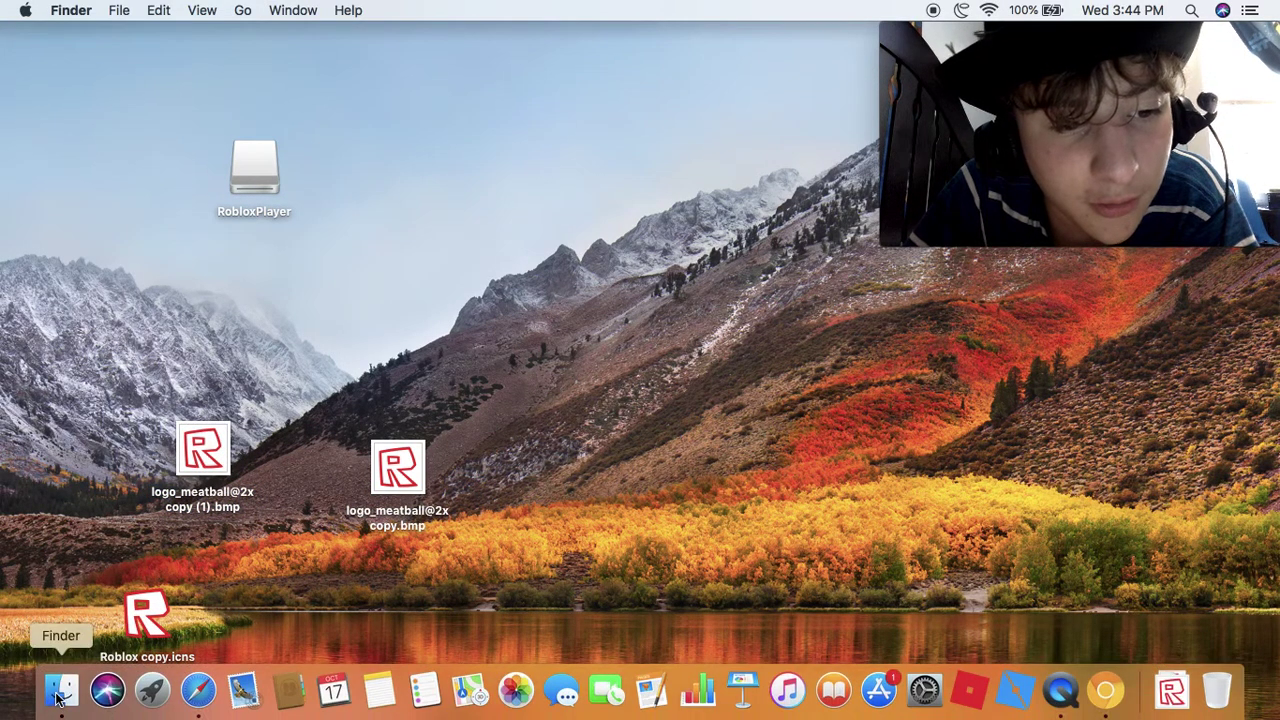
Step: Open a new Finder window on the Applications folder, scrolled down to Roblox
click(61, 700)
click(168, 344)
click(166, 395)
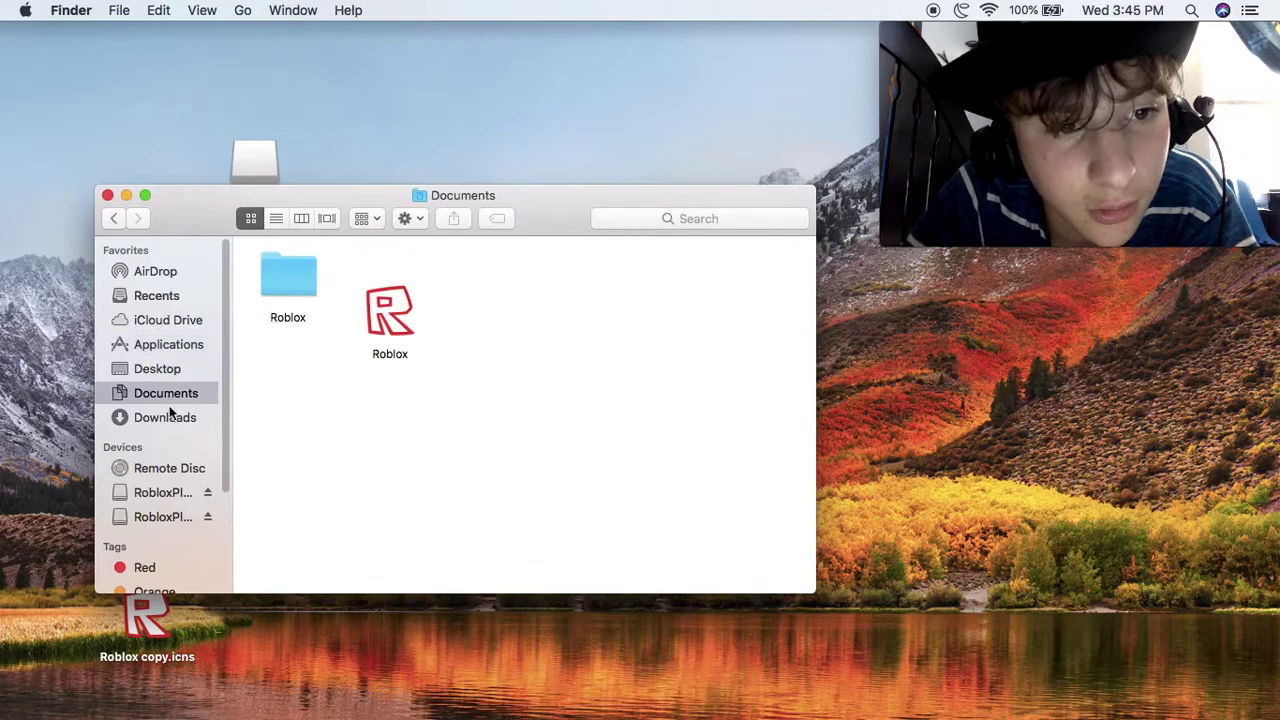
click(166, 417)
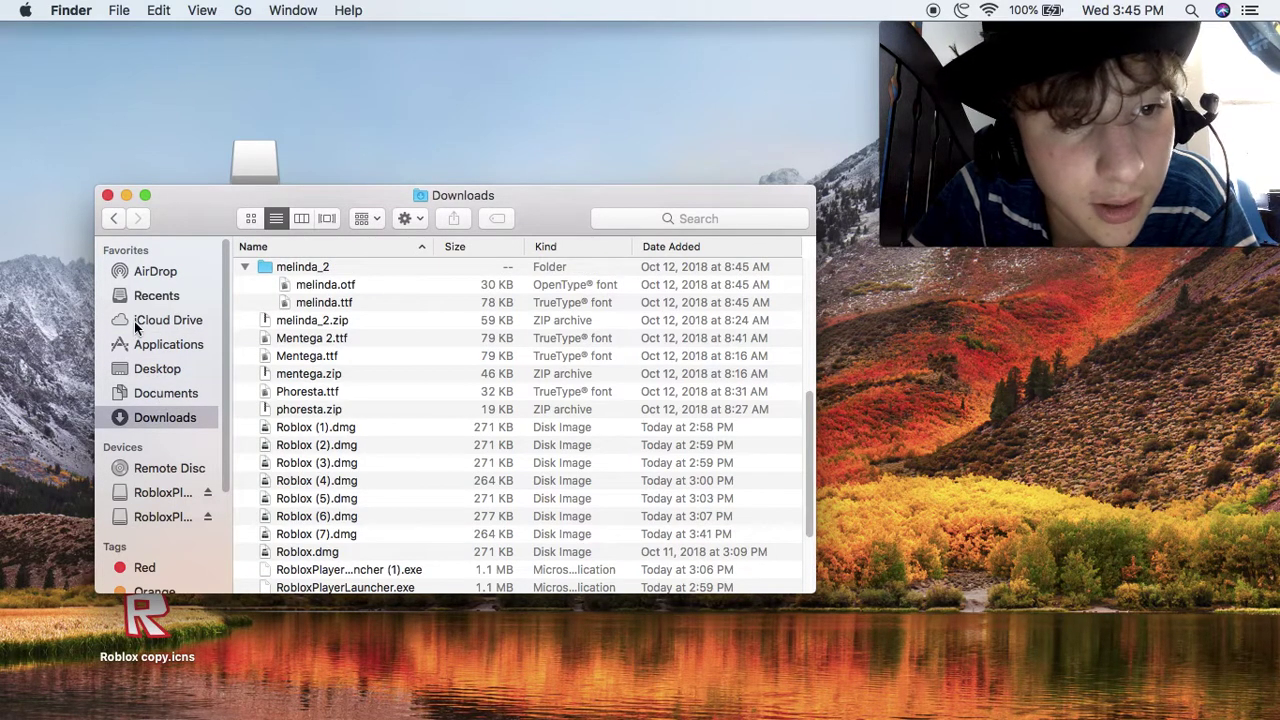
click(137, 322)
click(168, 344)
scroll(402, 390, down, 4)
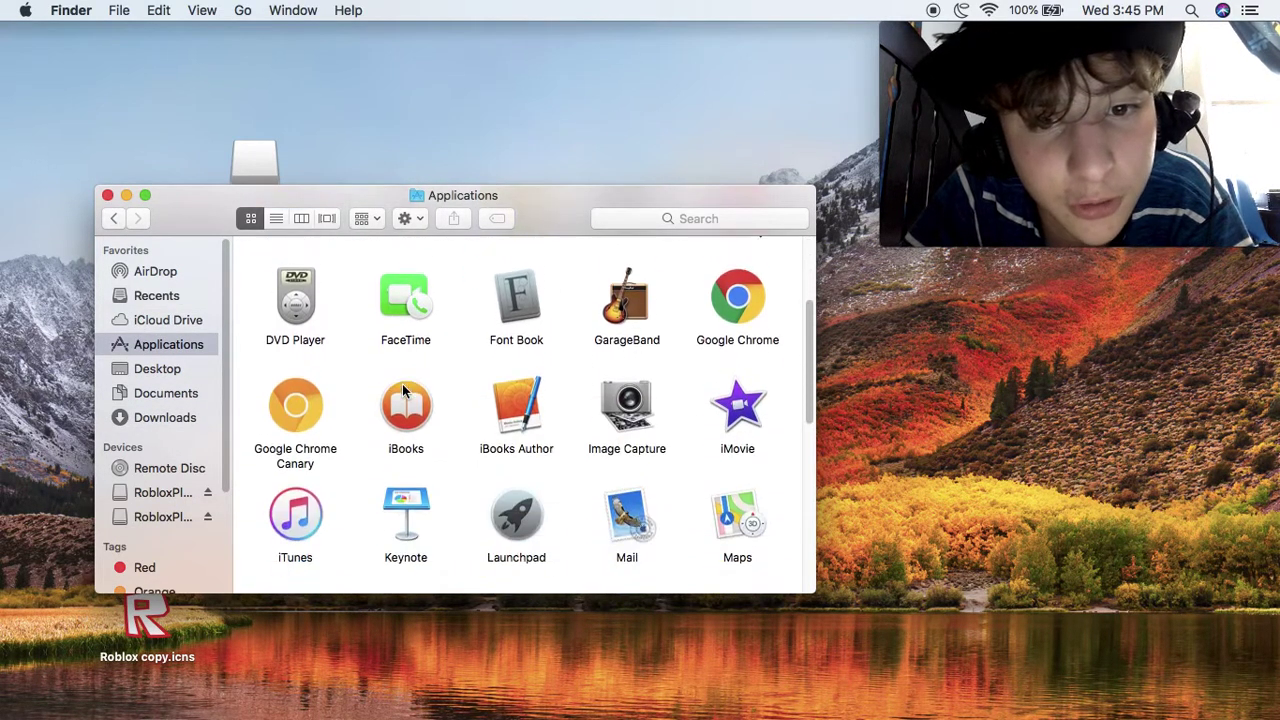
scroll(402, 390, down, 10)
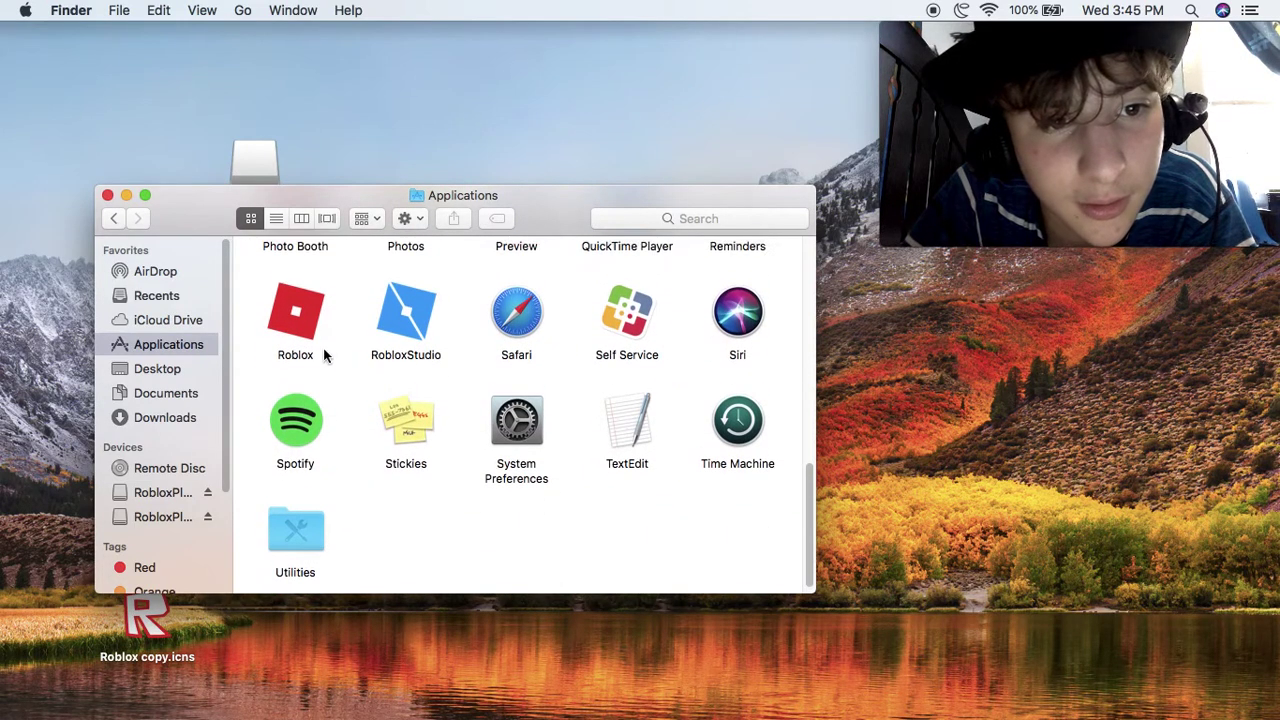
Step: Get Info on Roblox (166 MB, version 0.359.0.249529), with Applications moved aside
click(296, 315)
right_click(292, 310)
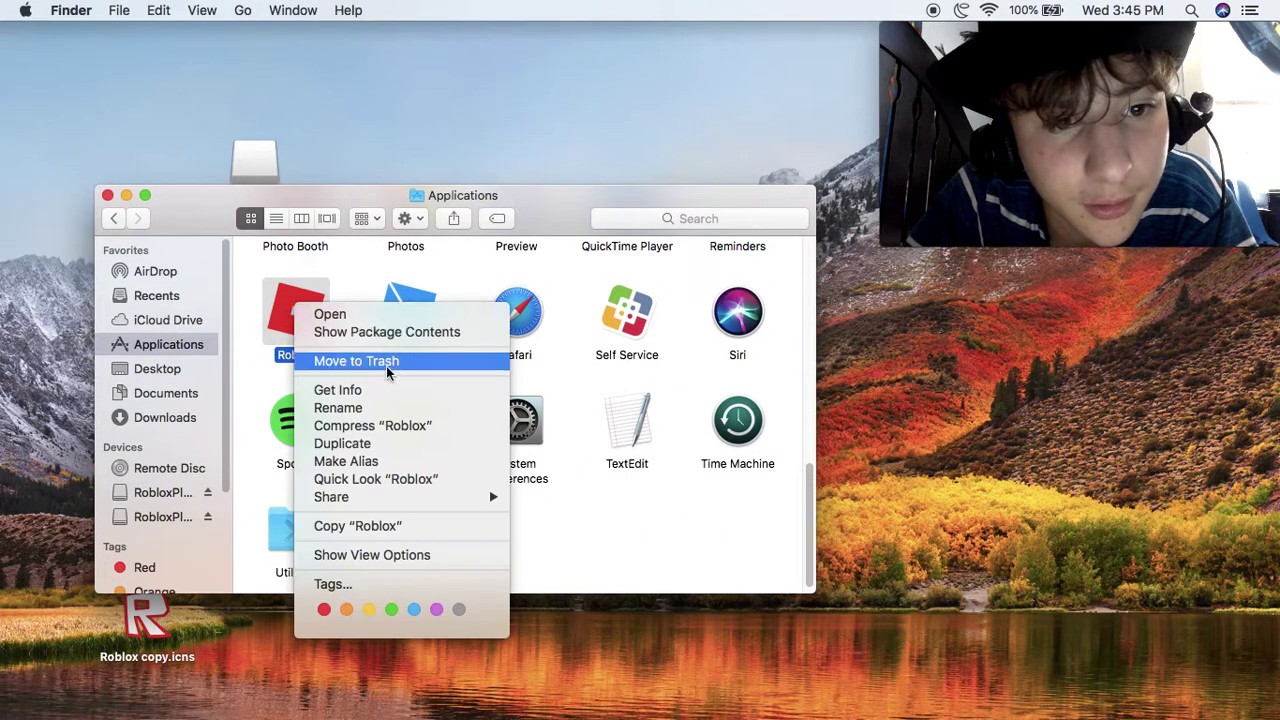
click(375, 391)
drag(342, 192, 609, 188)
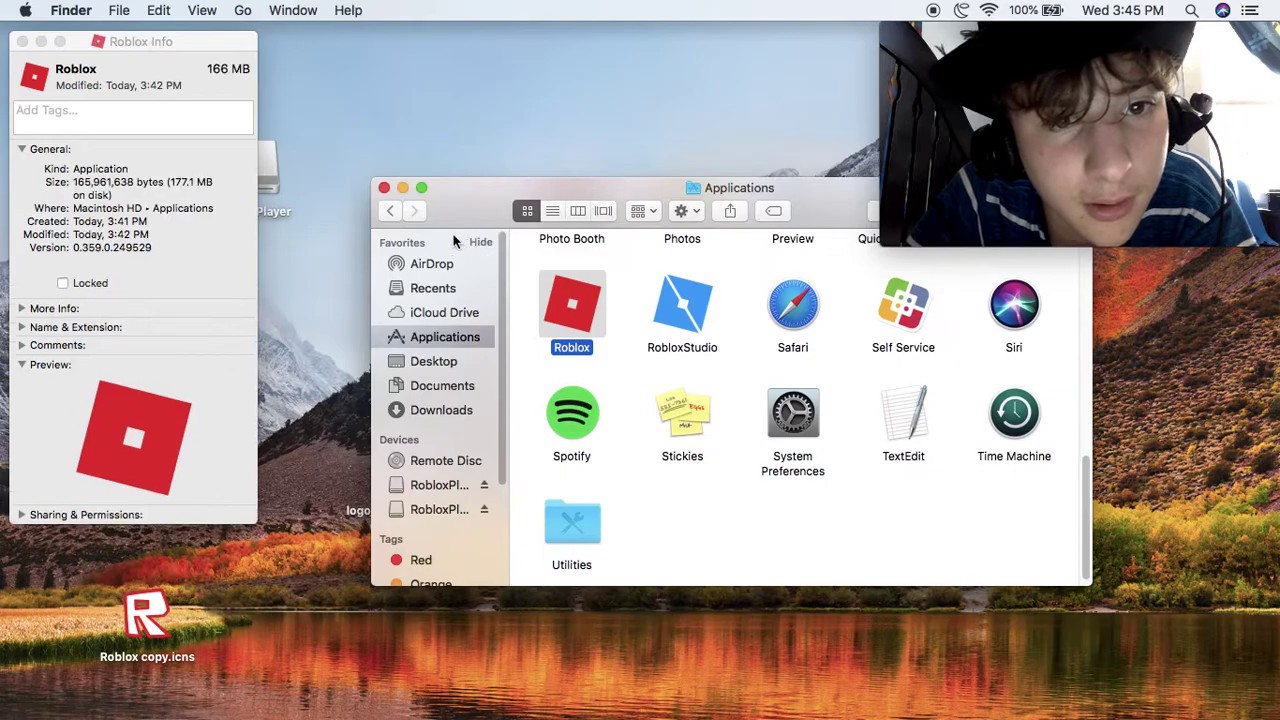
drag(398, 224, 460, 207)
click(372, 297)
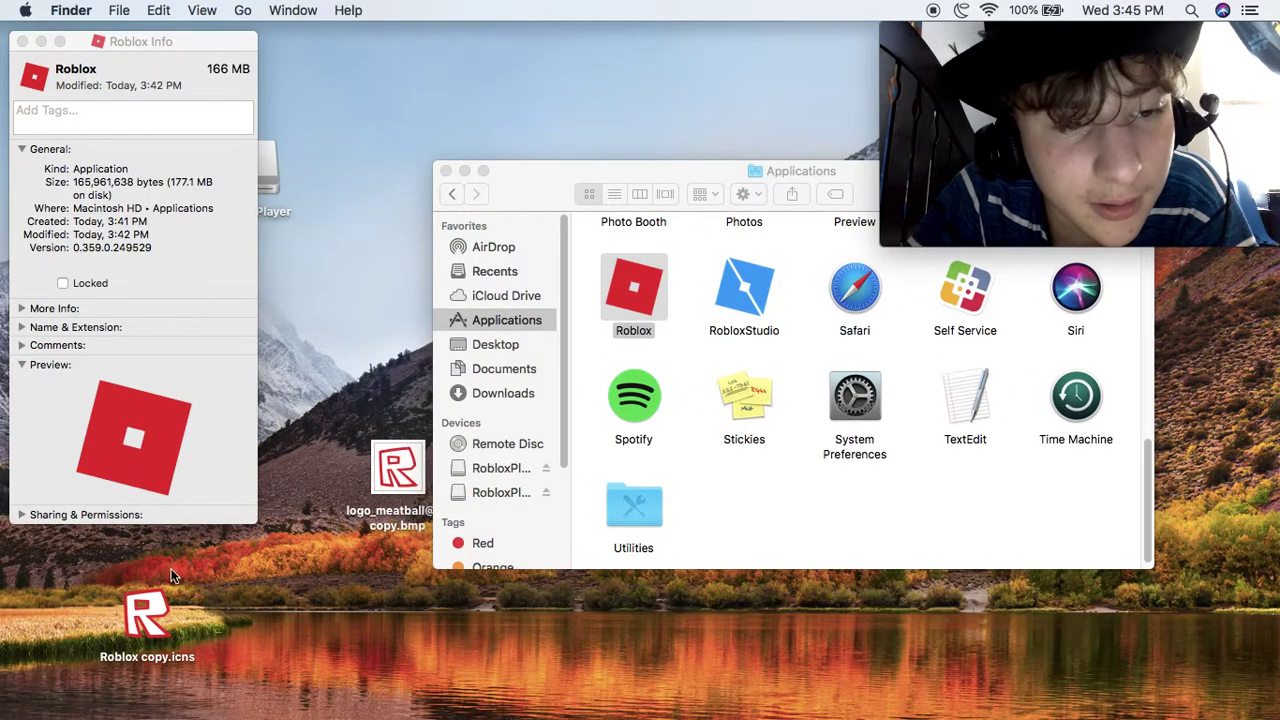
Step: Rename the desktop file Roblox copy.icns to Roblox.icns
drag(150, 614, 293, 592)
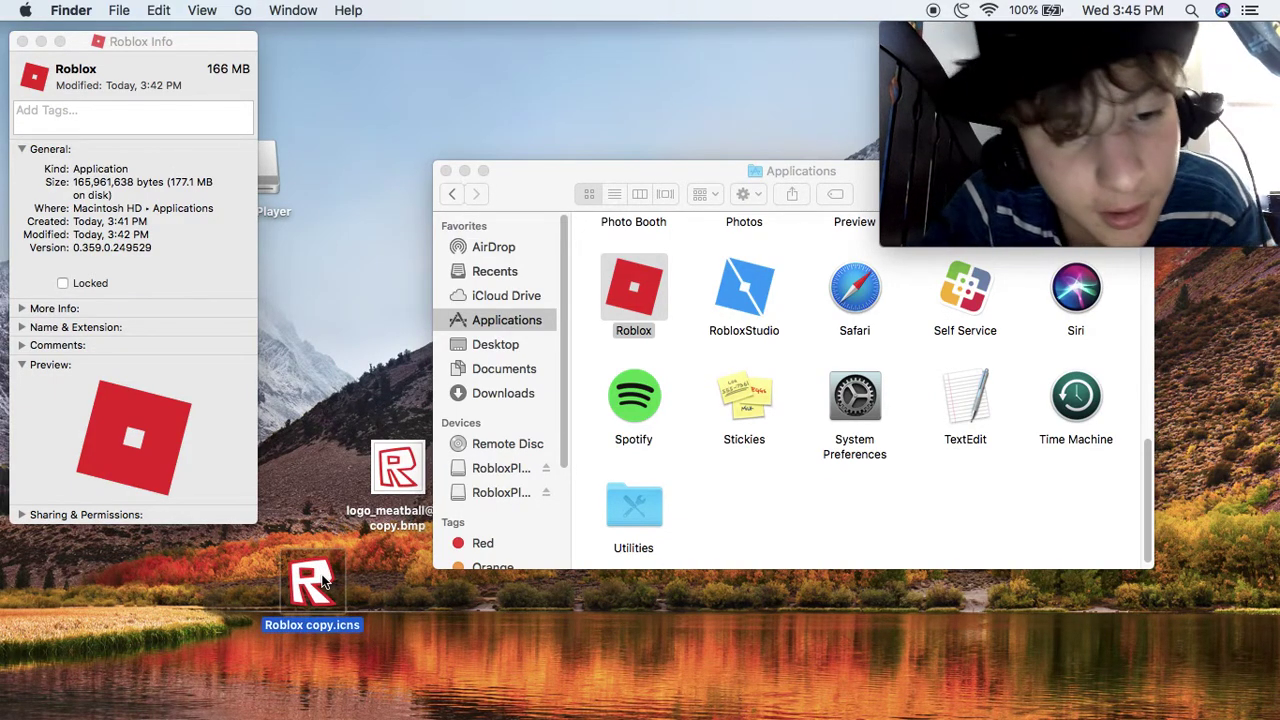
right_click(322, 580)
click(380, 432)
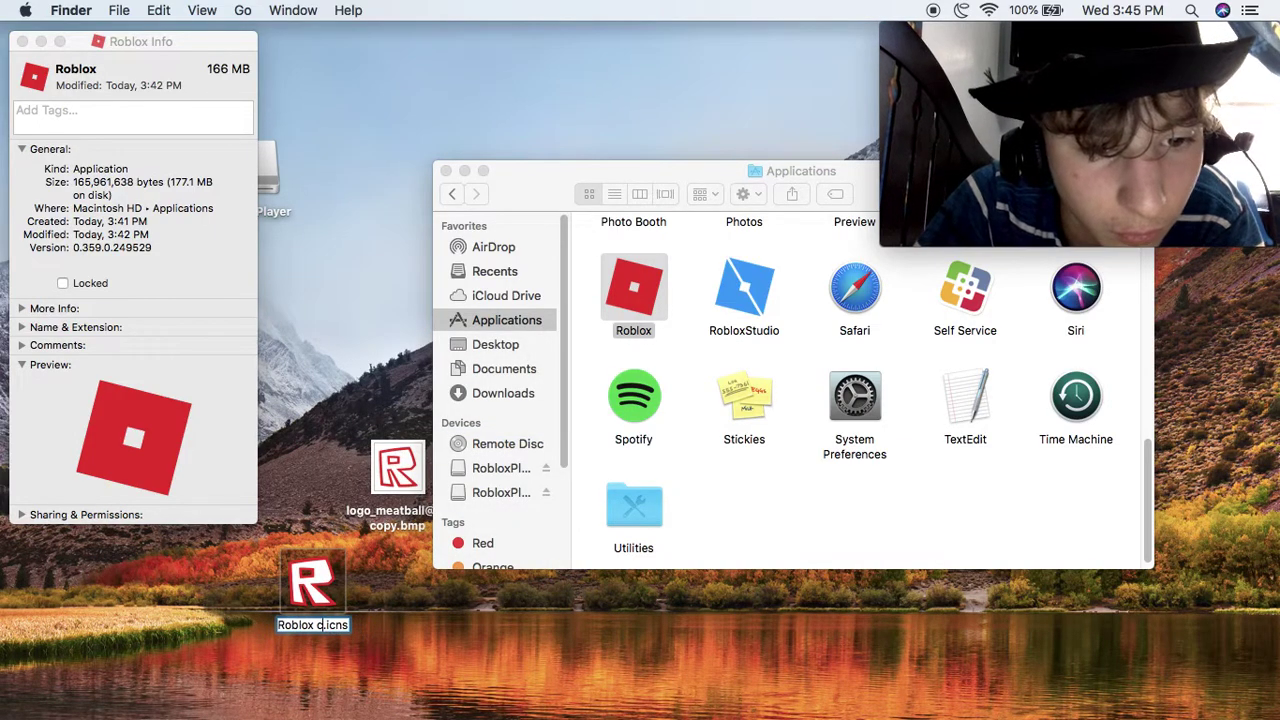
click(365, 590)
Step: Duplicate Roblox.icns as Roblox copy.icns and open the copy in Preview
click(312, 585)
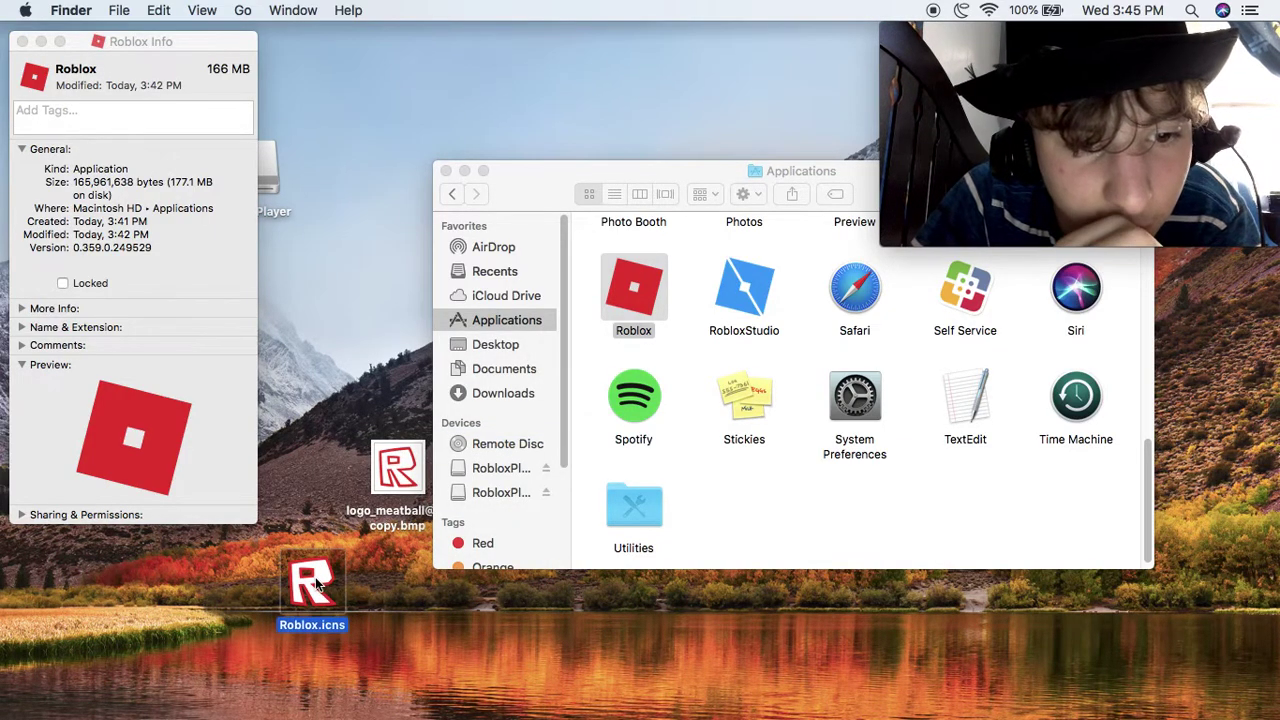
right_click(322, 585)
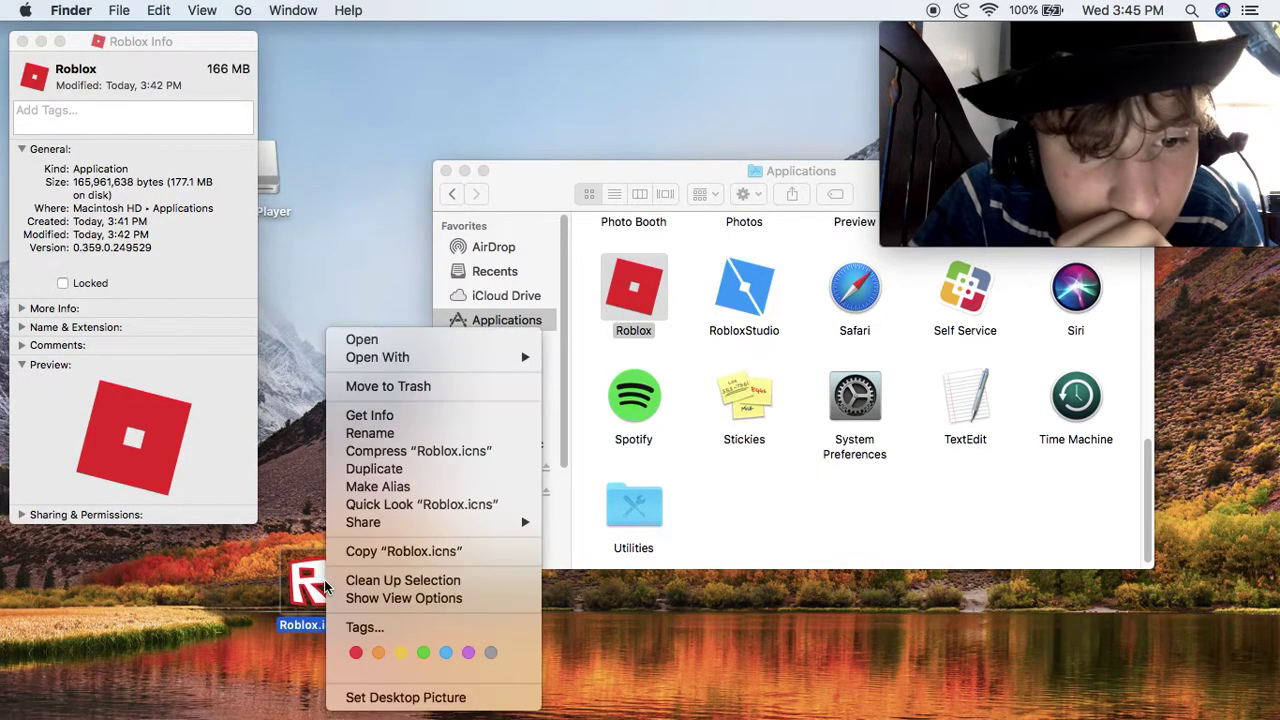
click(400, 468)
mouse_move(357, 604)
mouse_down()
mouse_move(383, 595)
mouse_move(373, 615)
mouse_up()
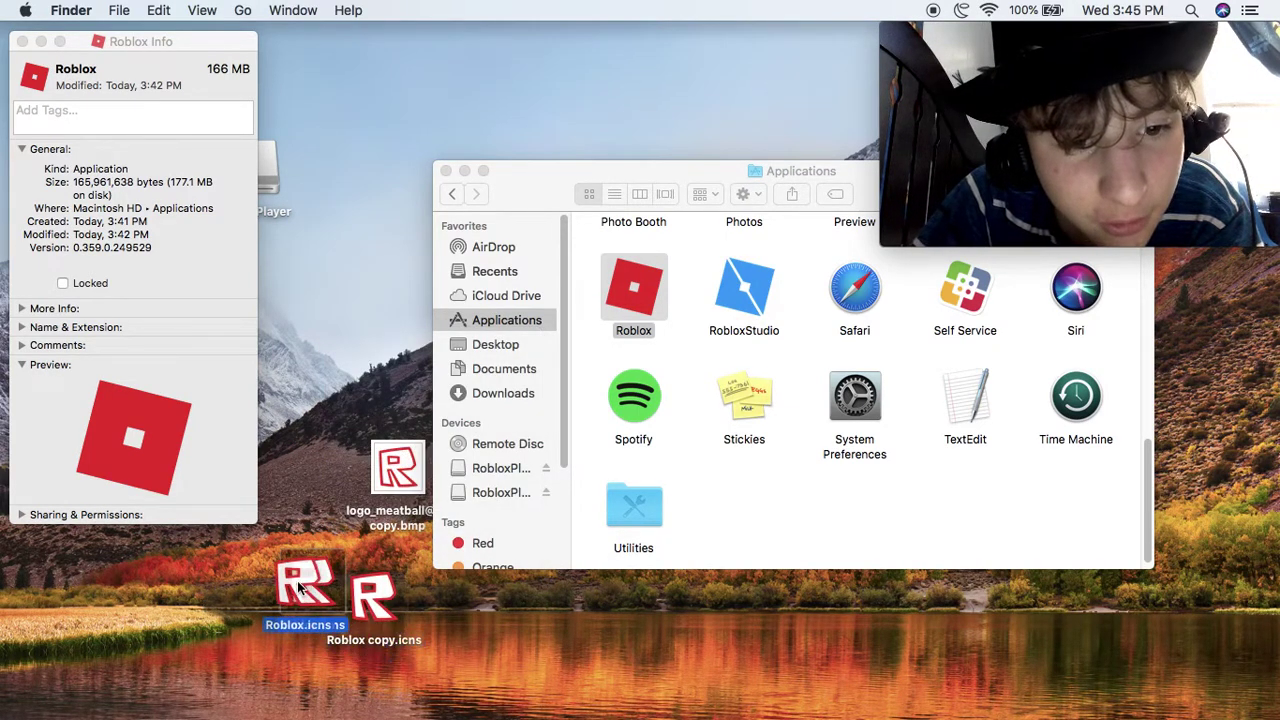
click(377, 606)
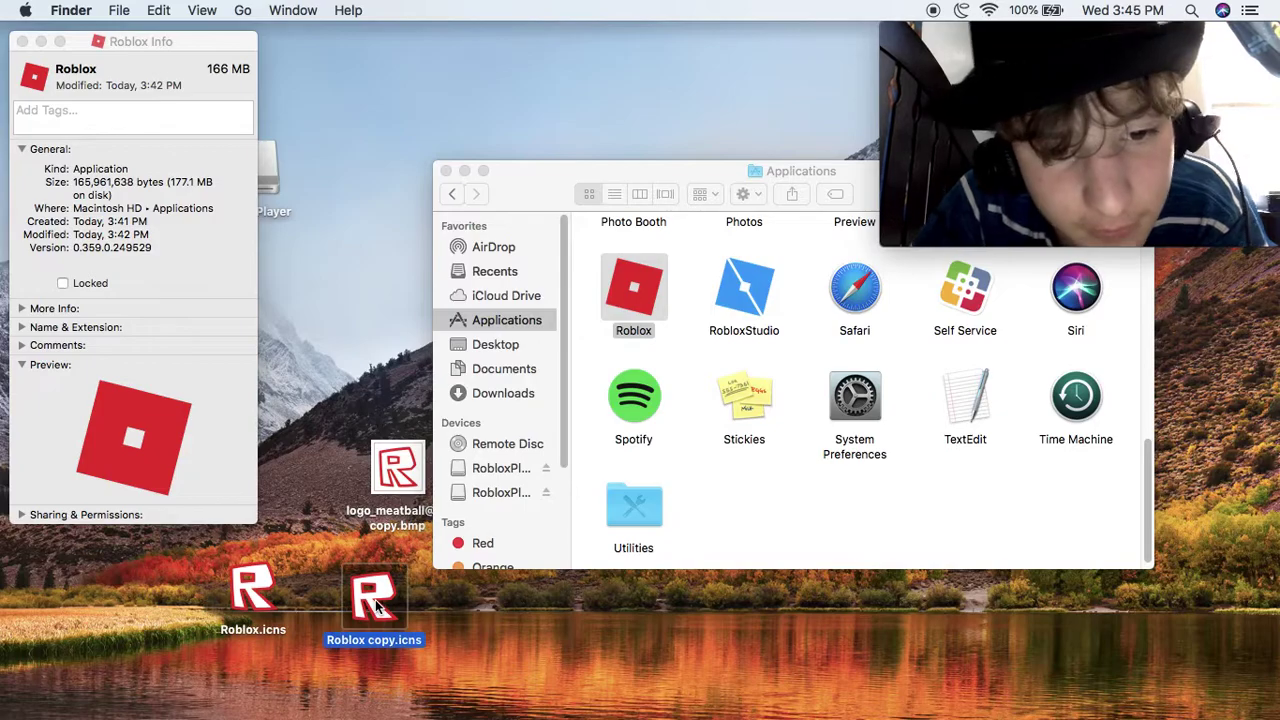
double_click(383, 597)
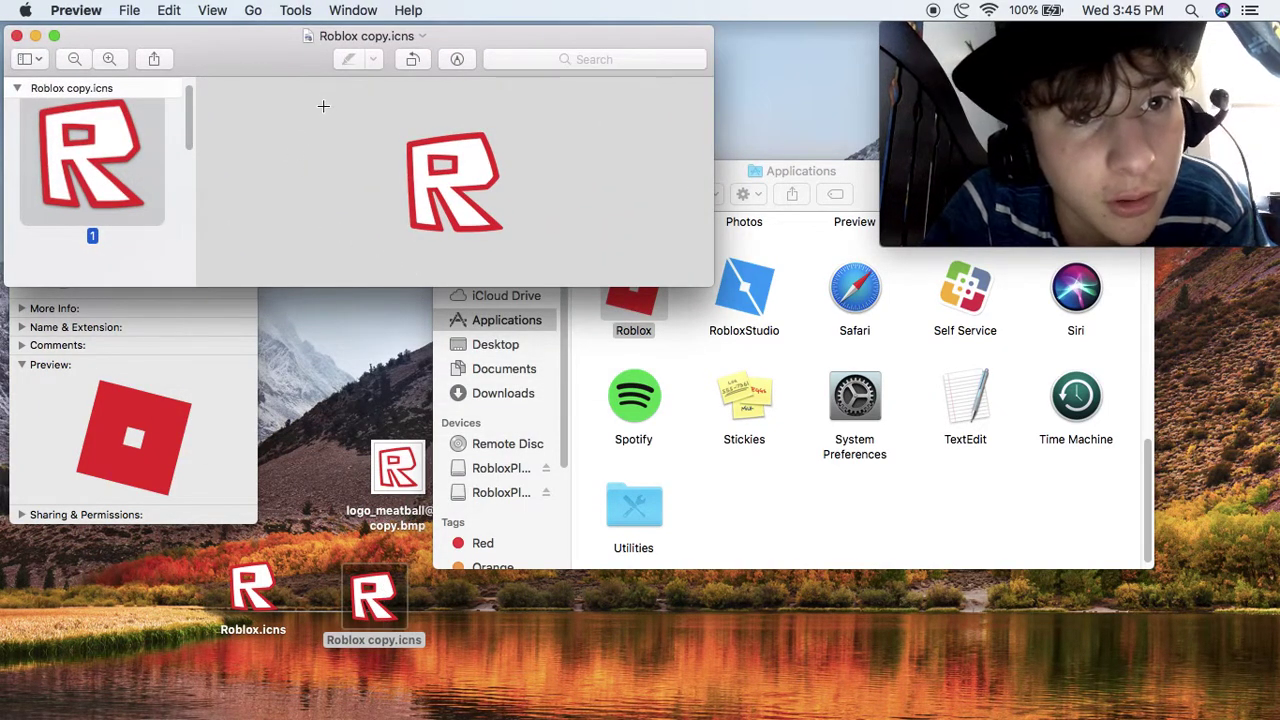
Step: Use Edit > Select All and Edit > Copy to copy the whole old R icon image
click(168, 10)
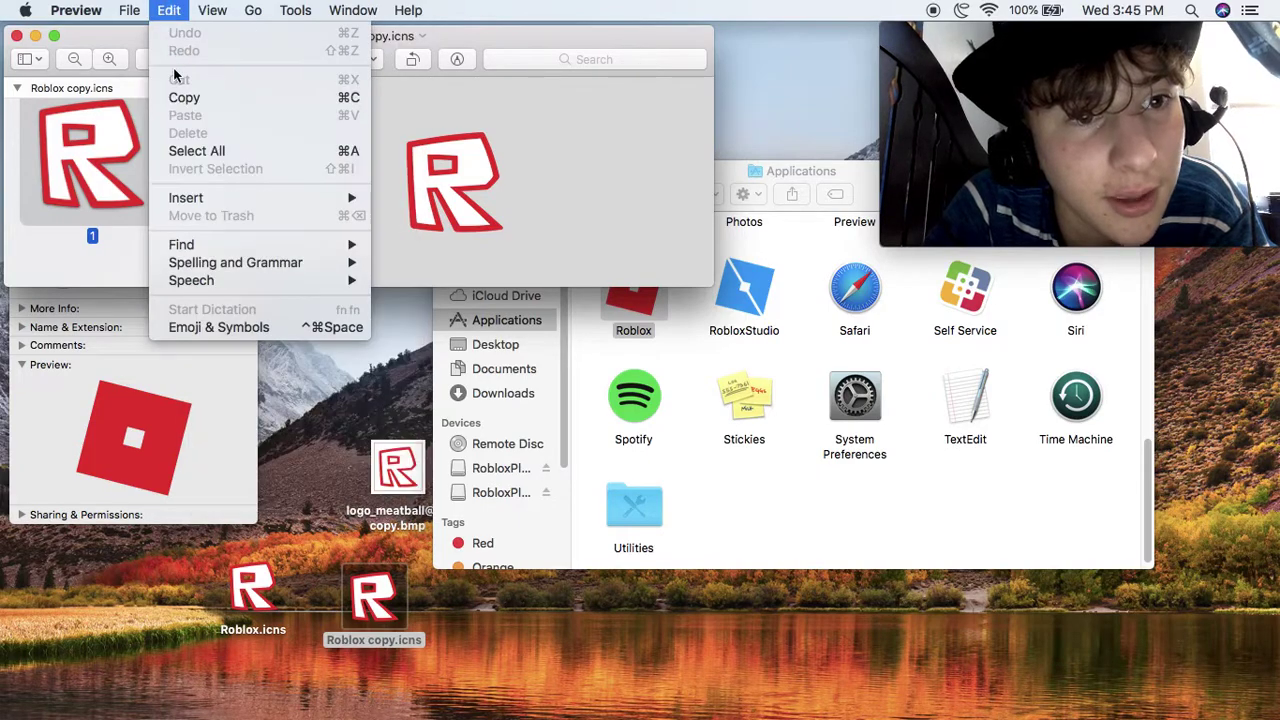
click(182, 152)
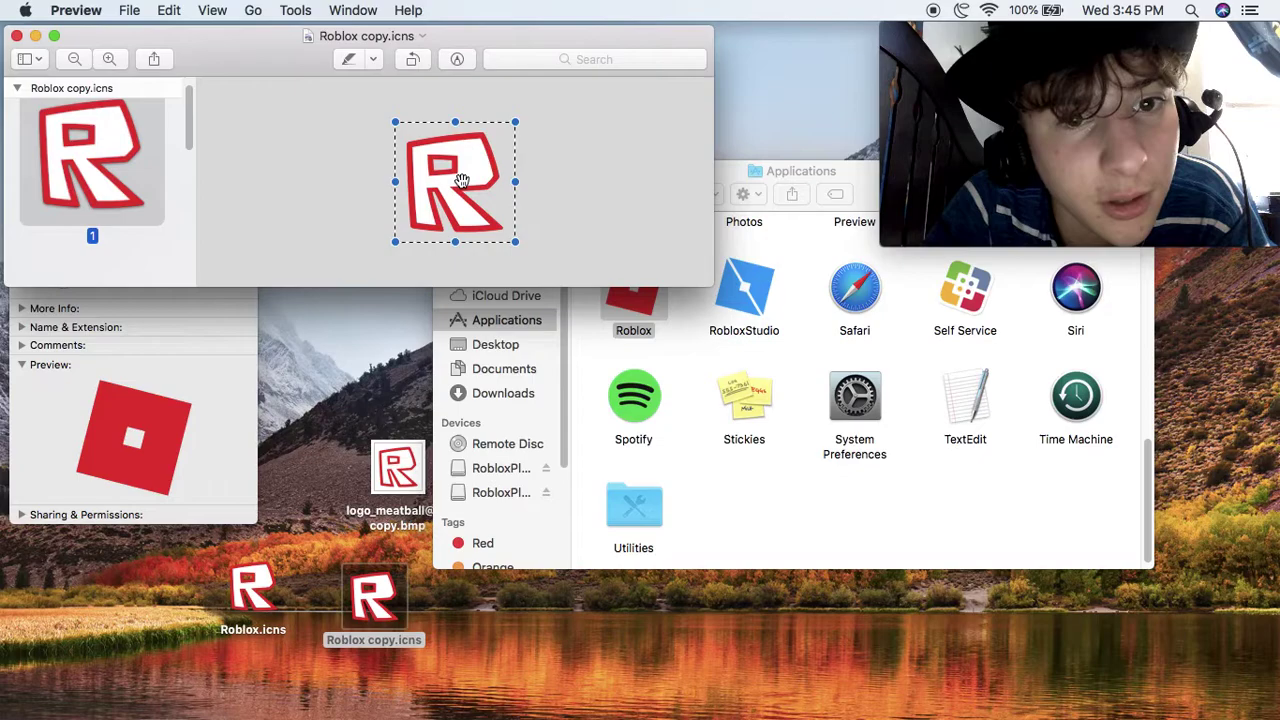
click(168, 10)
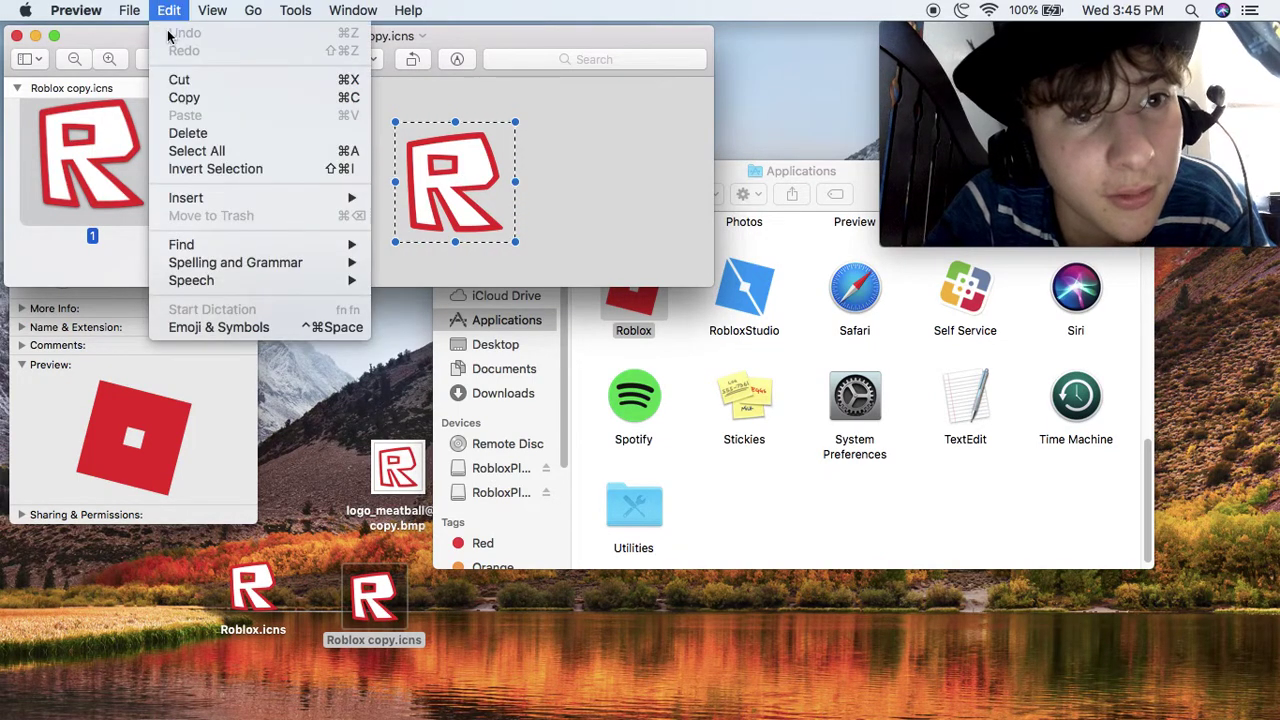
click(184, 98)
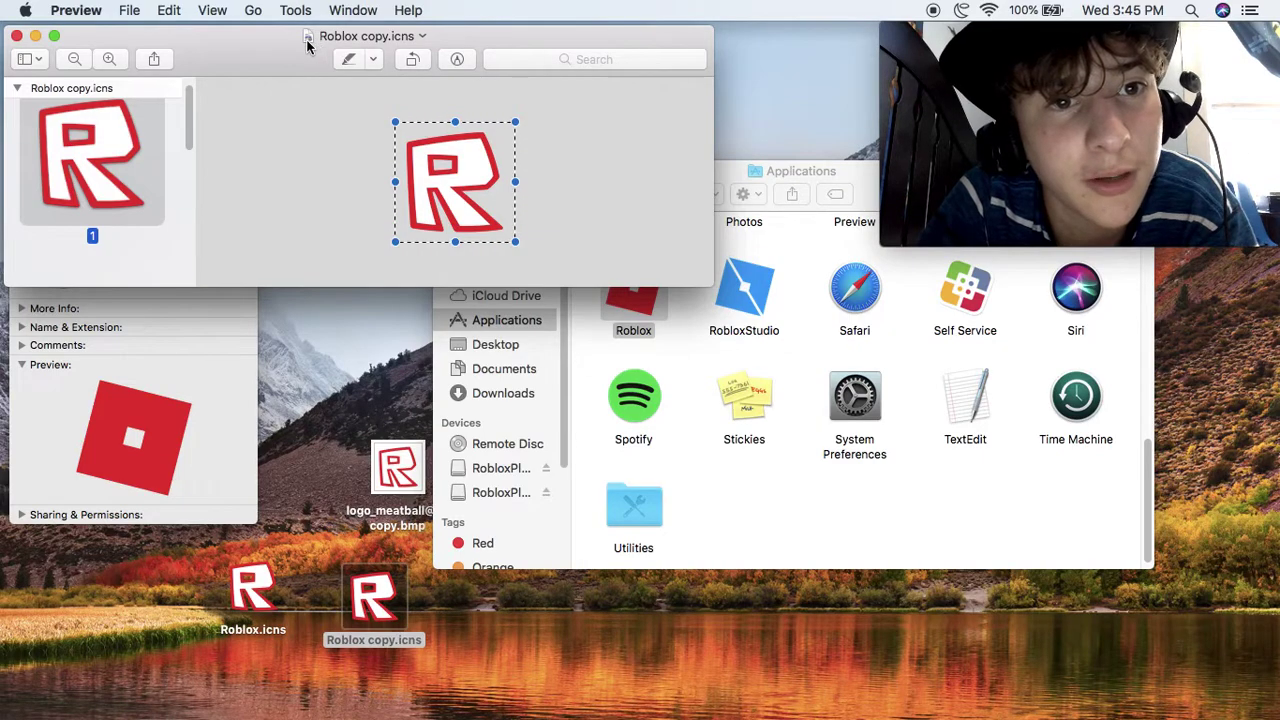
drag(291, 46, 452, 47)
Step: Close Preview and paste the copied R image onto the icon in Roblox's Info window
click(245, 47)
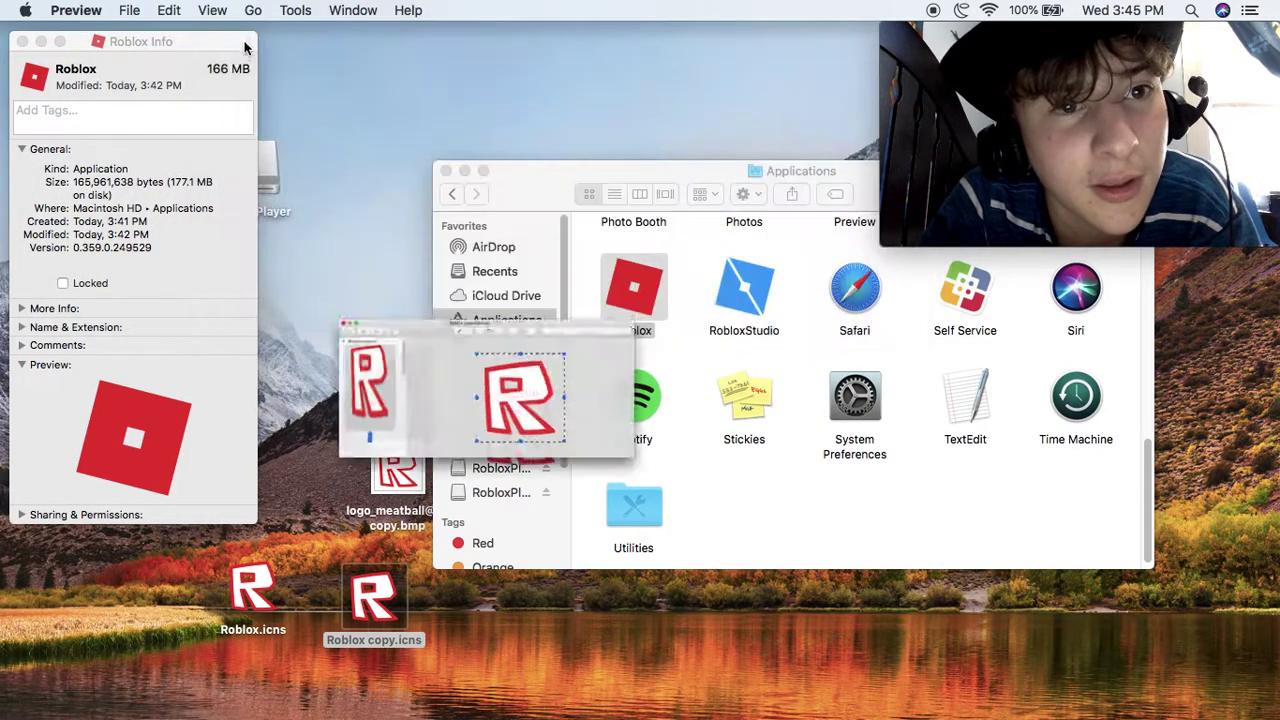
click(275, 344)
click(184, 276)
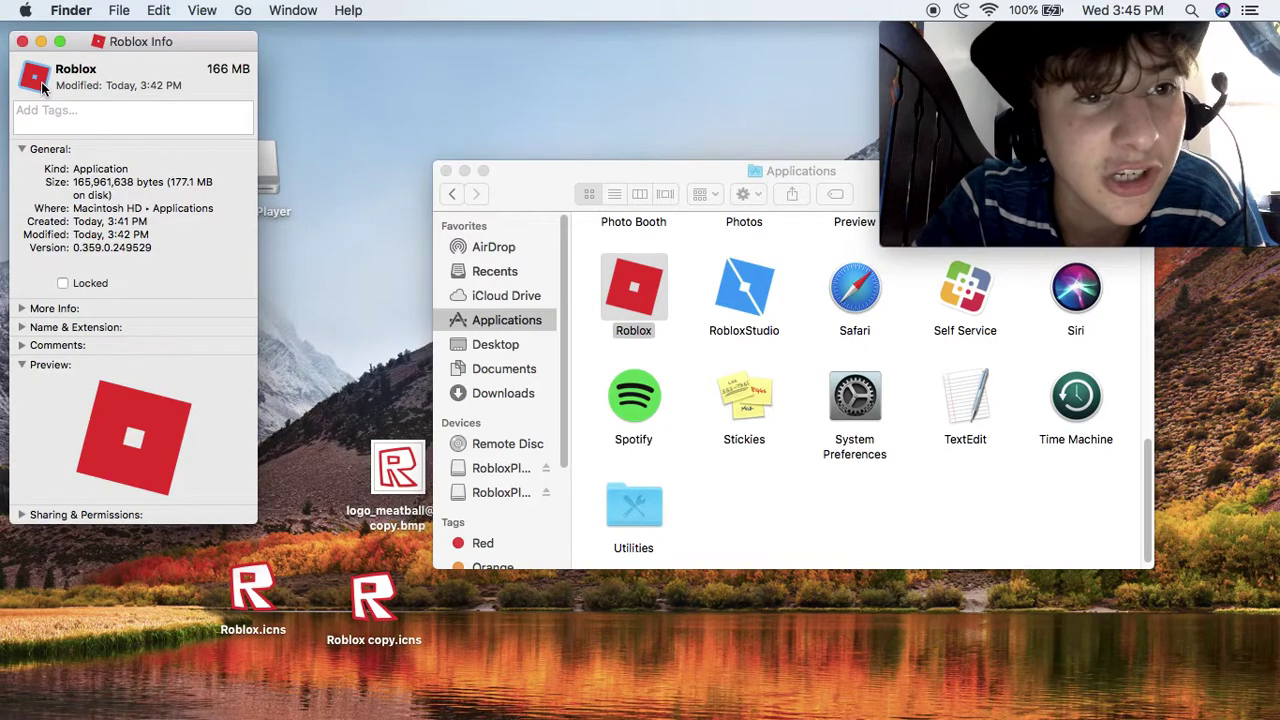
click(159, 10)
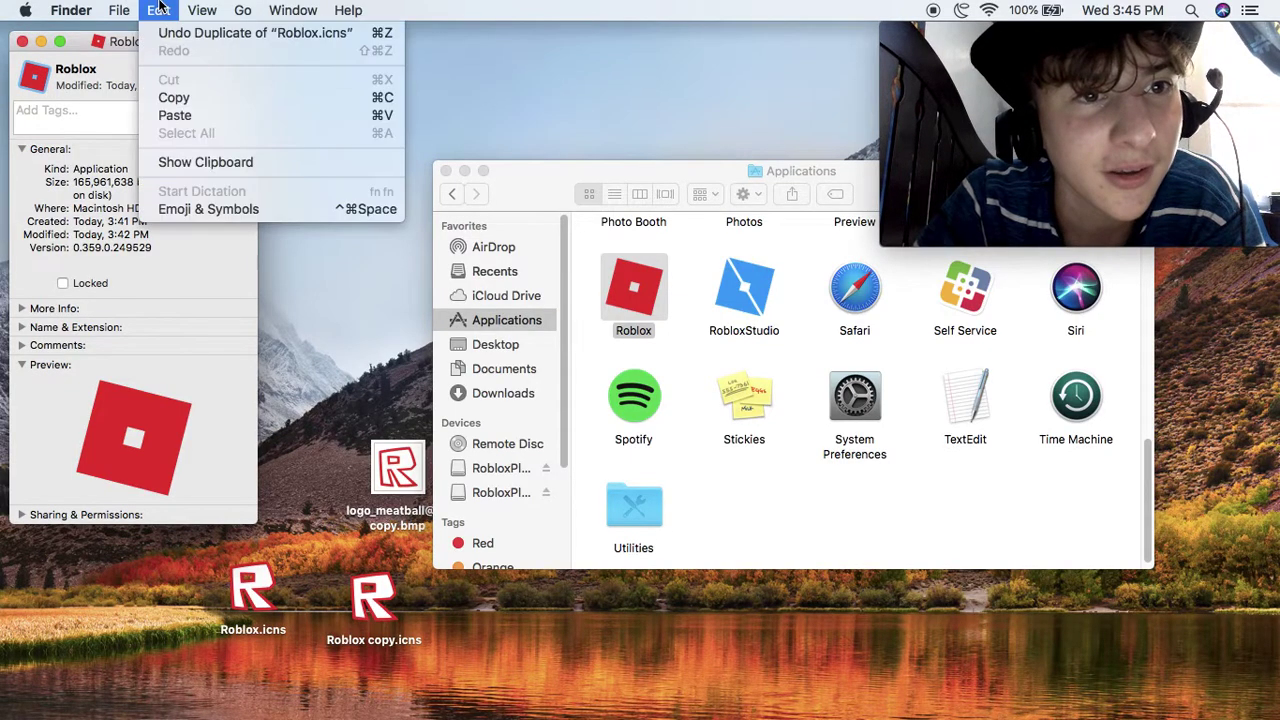
click(174, 116)
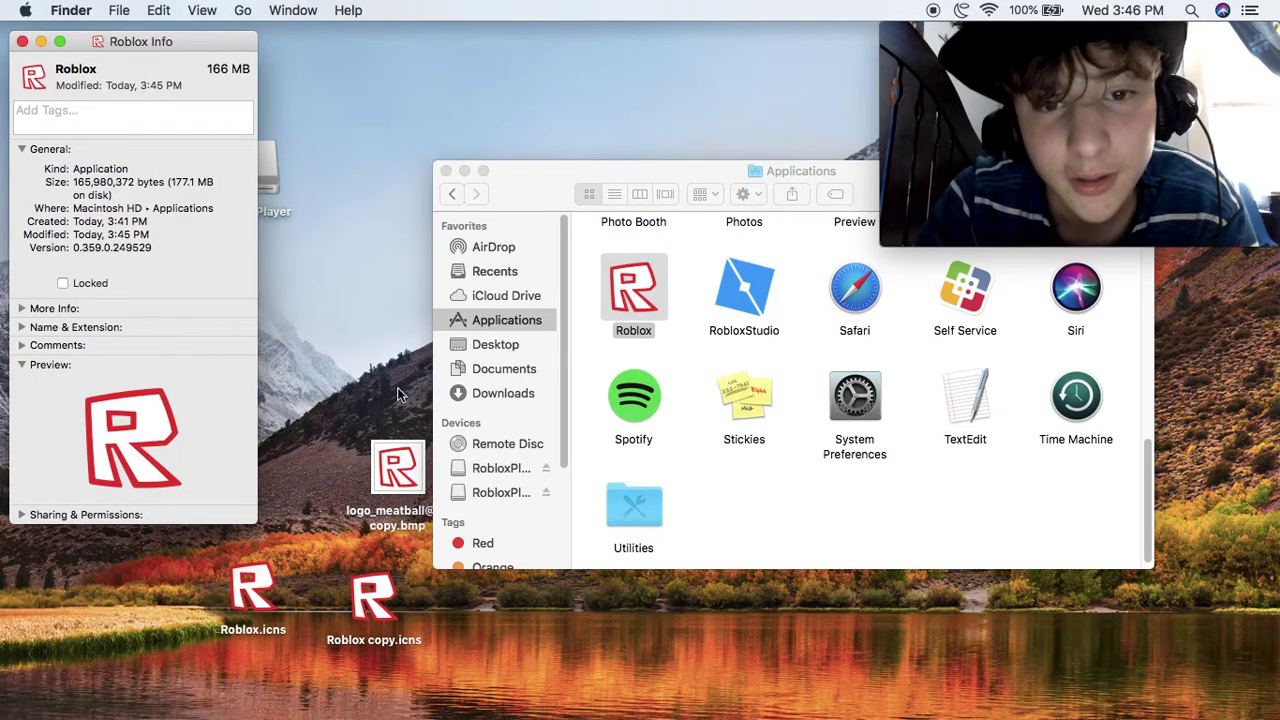
Step: Drag the old Roblox icon out of the Dock and add Roblox from Applications in its place
click(826, 541)
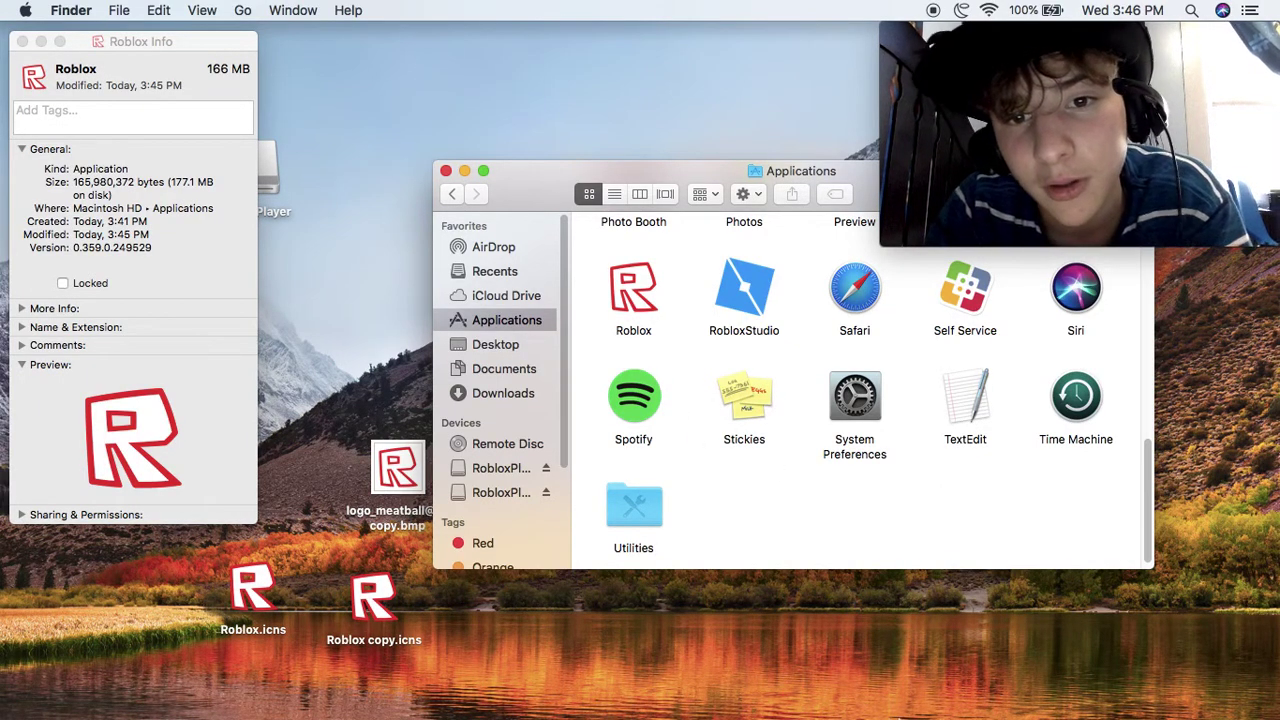
mouse_move(903, 712)
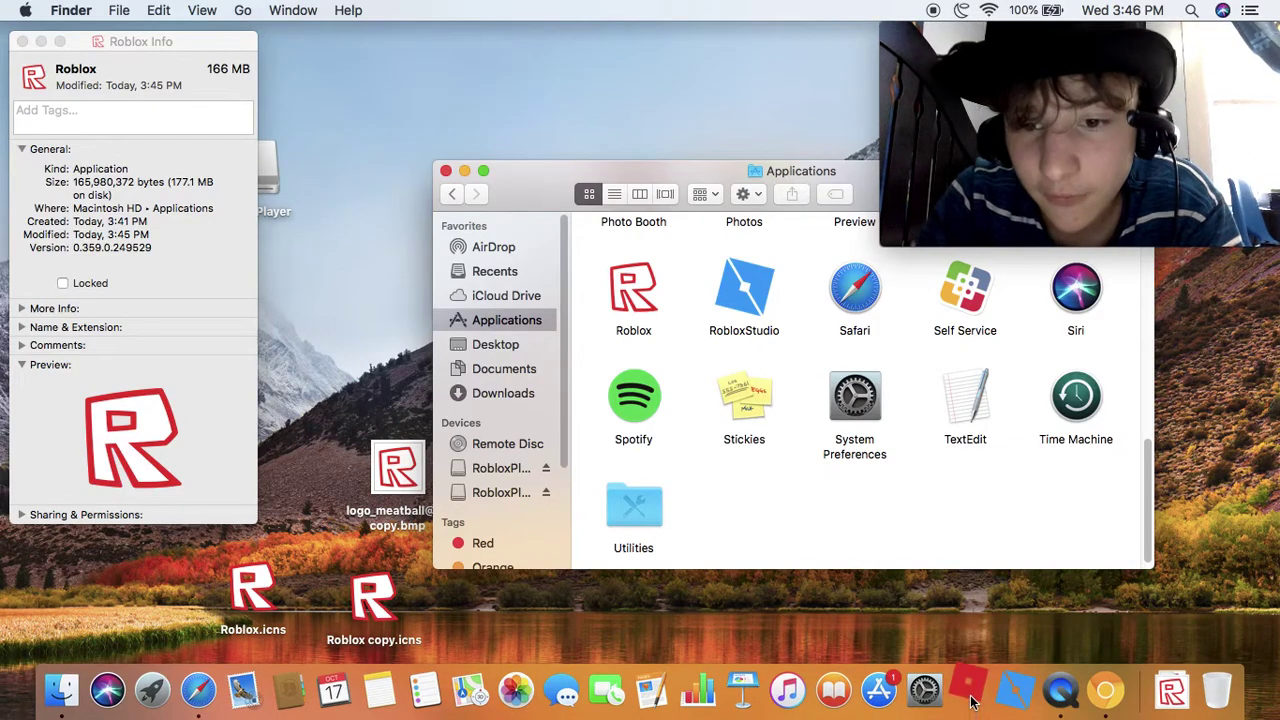
drag(975, 705, 1222, 712)
drag(634, 290, 970, 705)
Step: Show the Roblox app's package contents and open Contents, then Resources
click(700, 277)
click(652, 288)
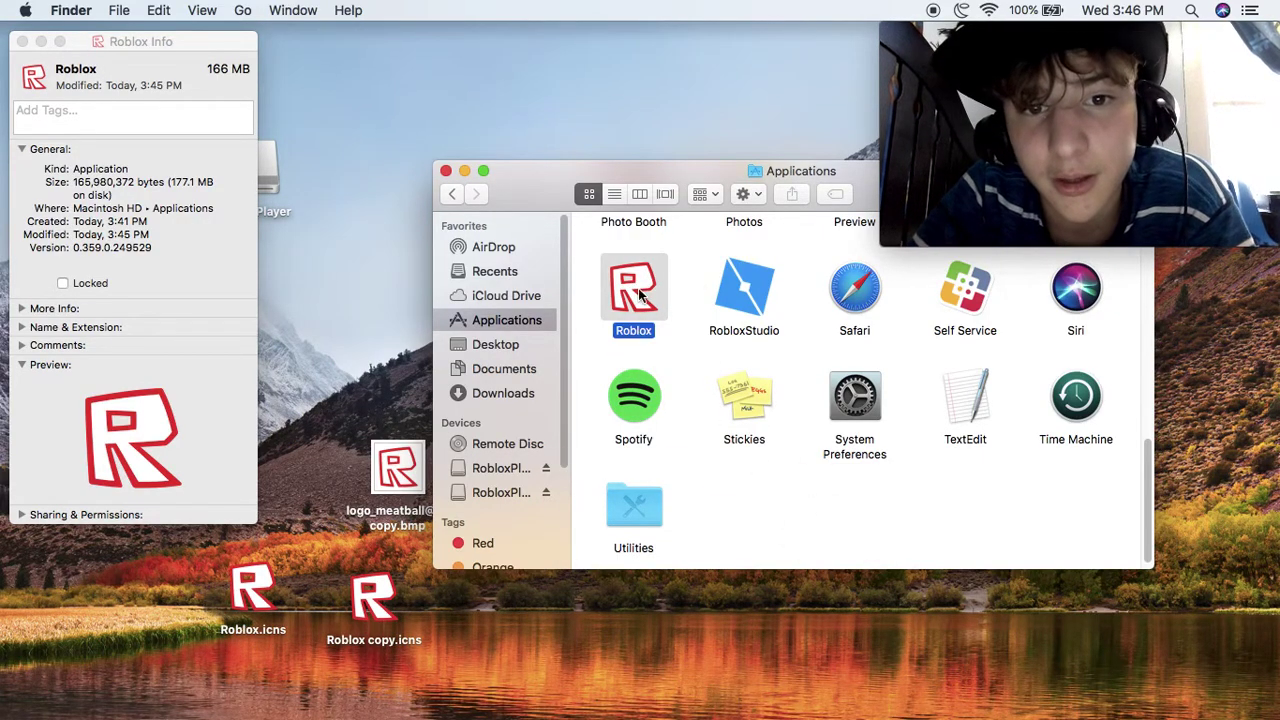
right_click(645, 284)
click(677, 311)
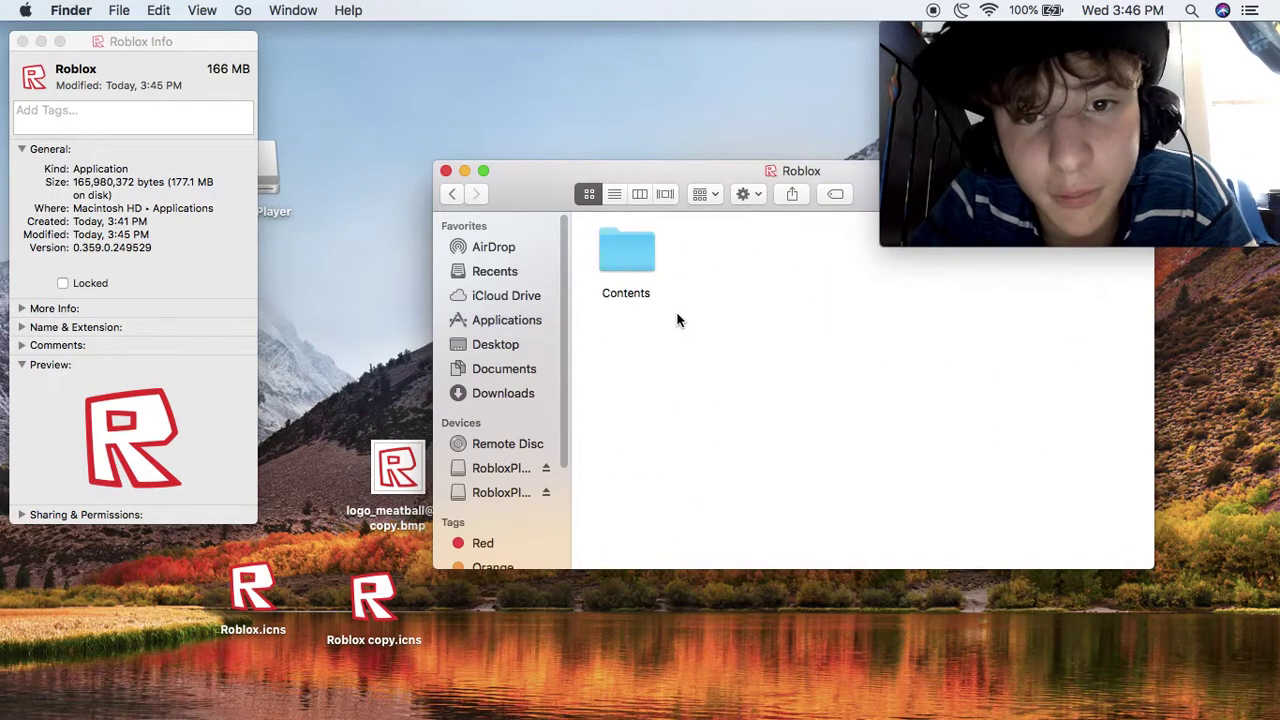
click(636, 265)
double_click(636, 265)
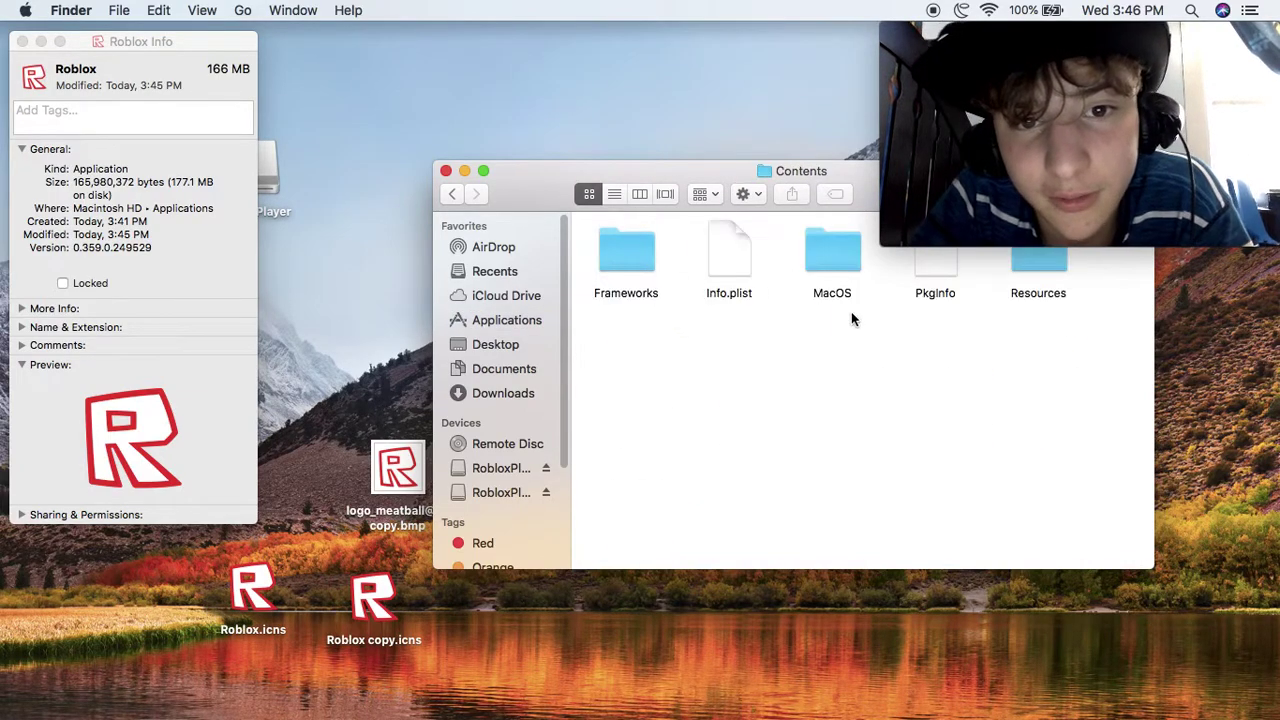
double_click(1026, 272)
click(626, 460)
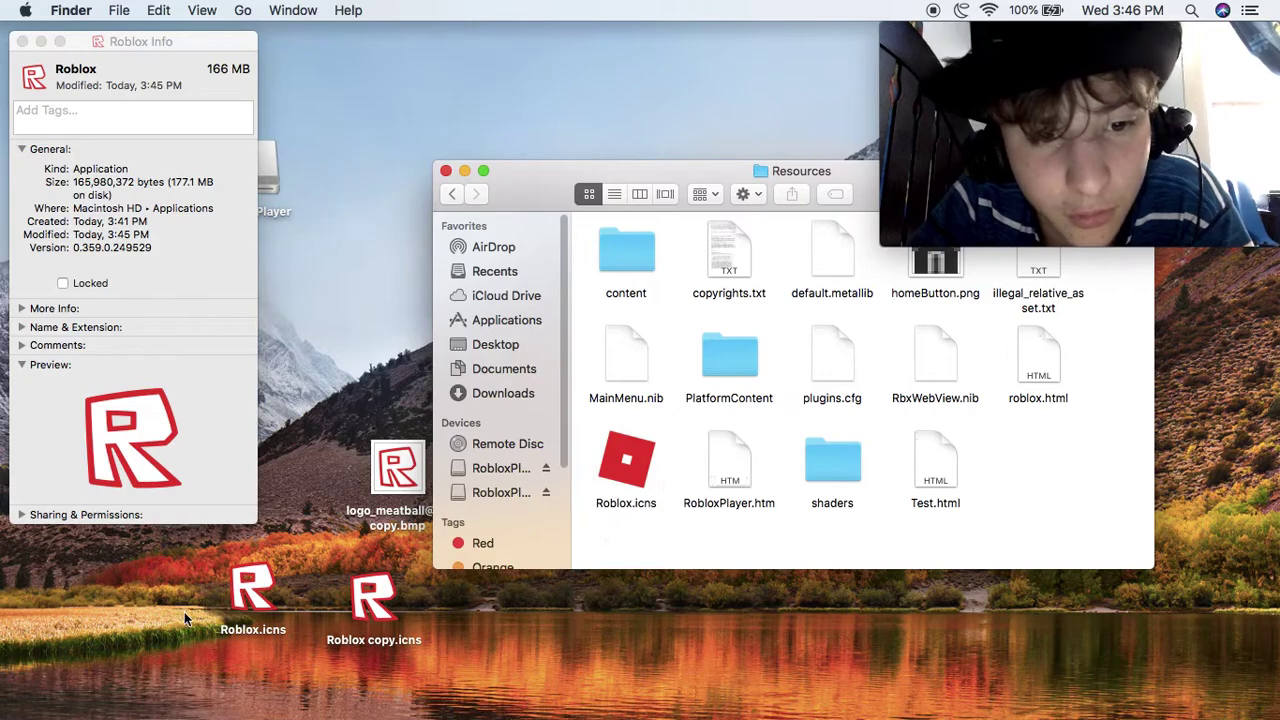
Step: Rename the original Roblox.icns in Resources to dfhdfh.icns
click(279, 590)
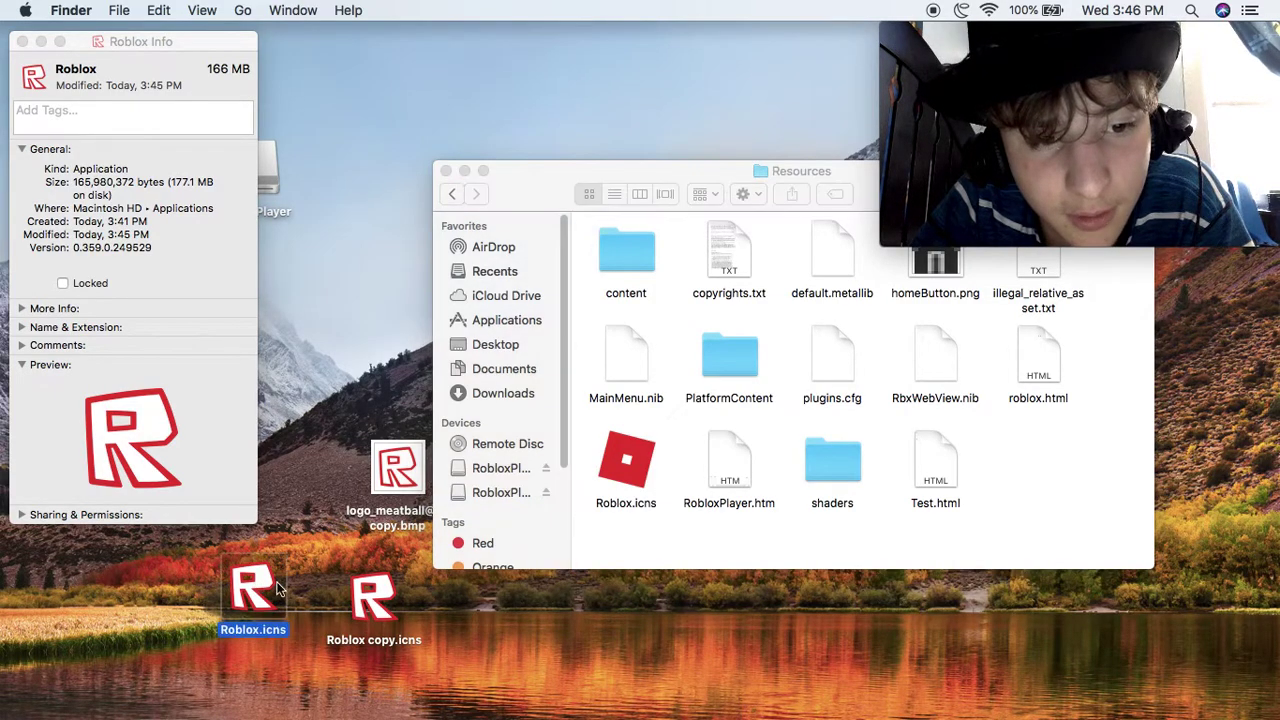
right_click(648, 450)
click(689, 434)
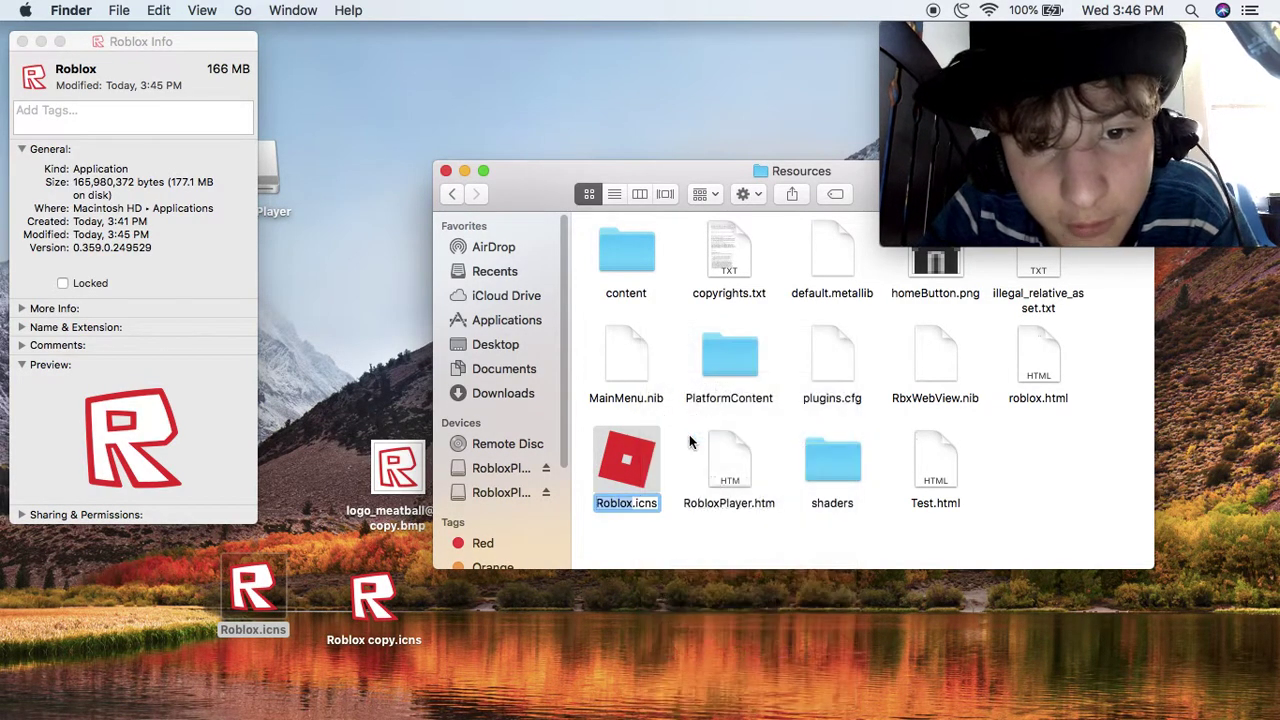
text(dfhdfh)
click(692, 478)
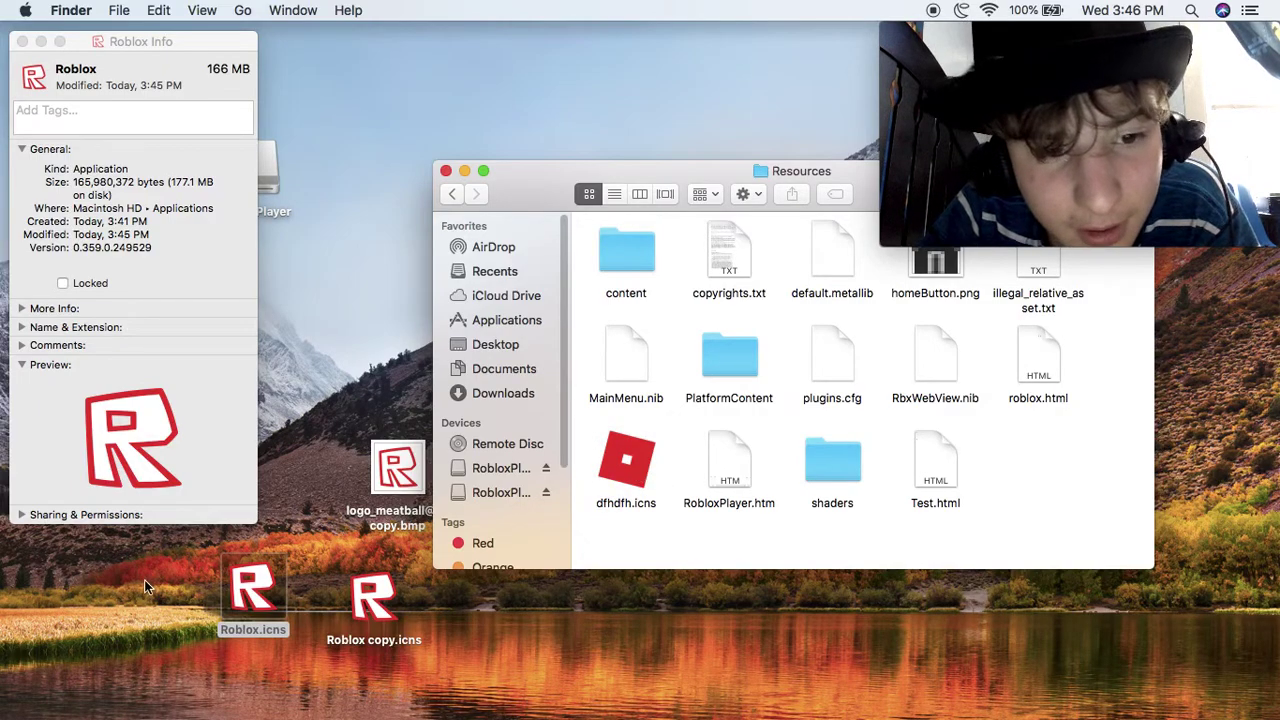
Step: Move the desktop Roblox.icns into Resources and trash dfhdfh.icns
drag(260, 594, 684, 459)
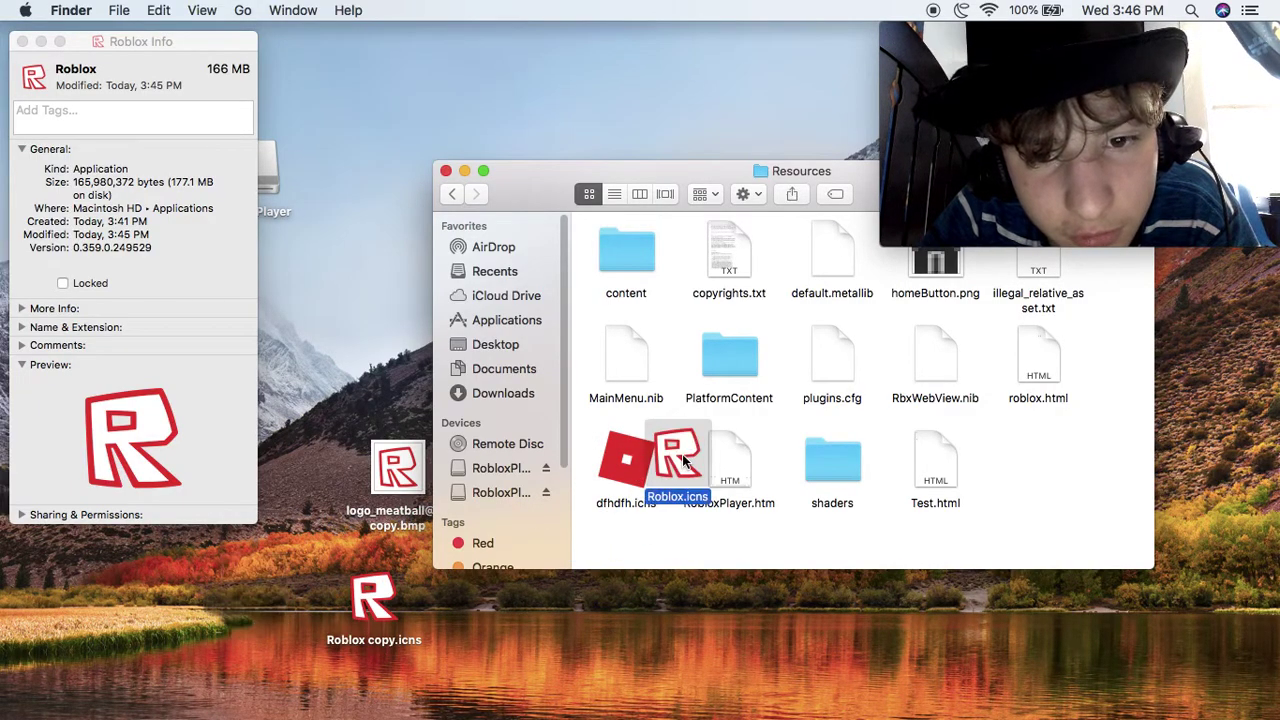
click(622, 456)
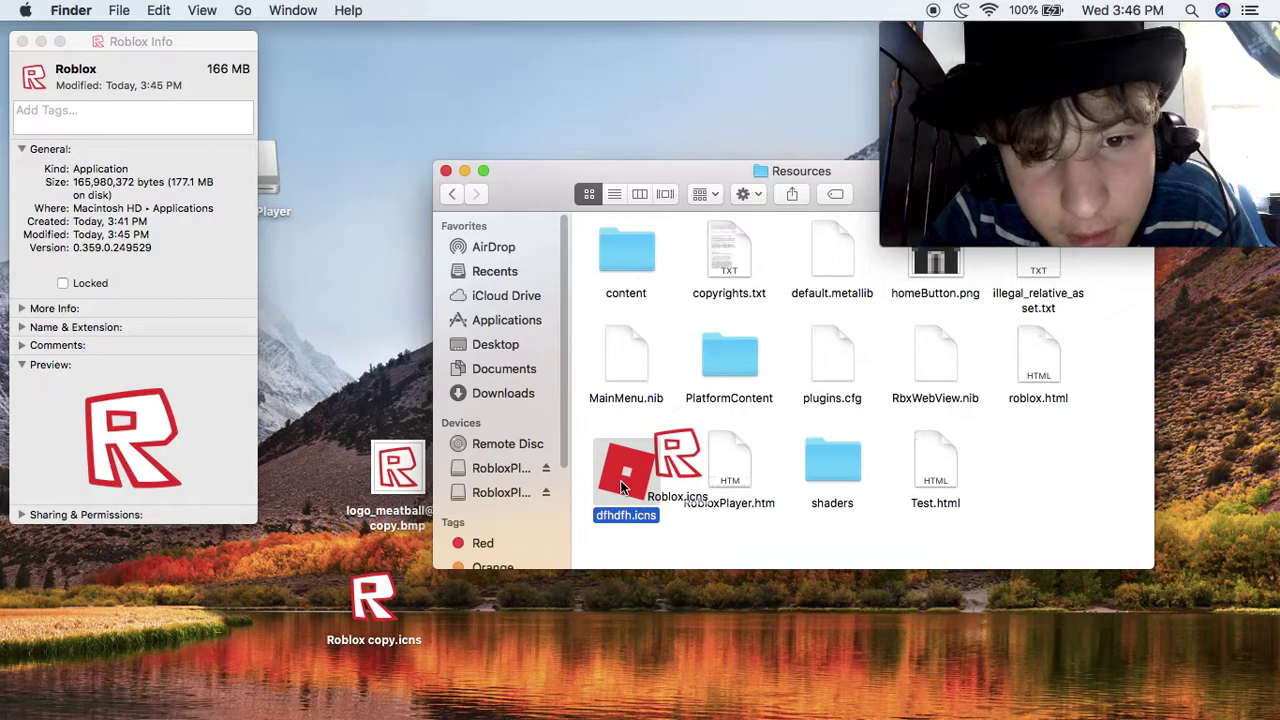
right_click(620, 480)
click(704, 388)
click(660, 467)
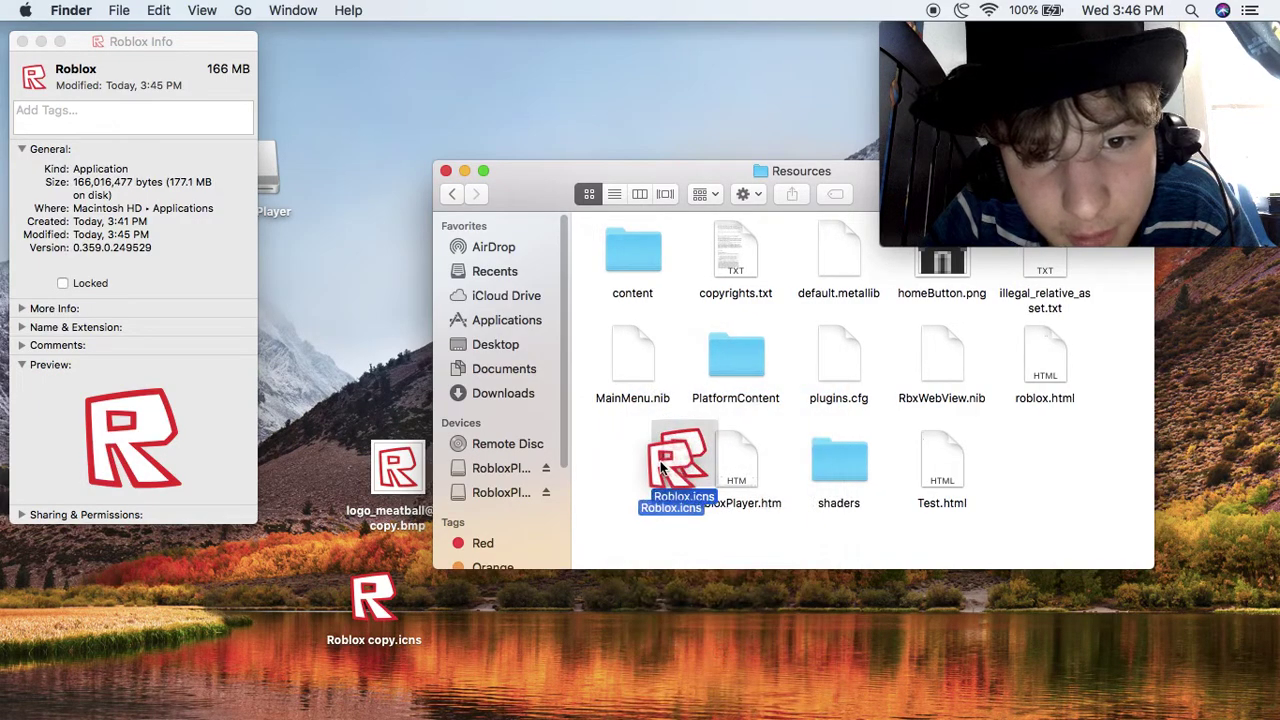
drag(660, 467, 655, 470)
mouse_move(930, 712)
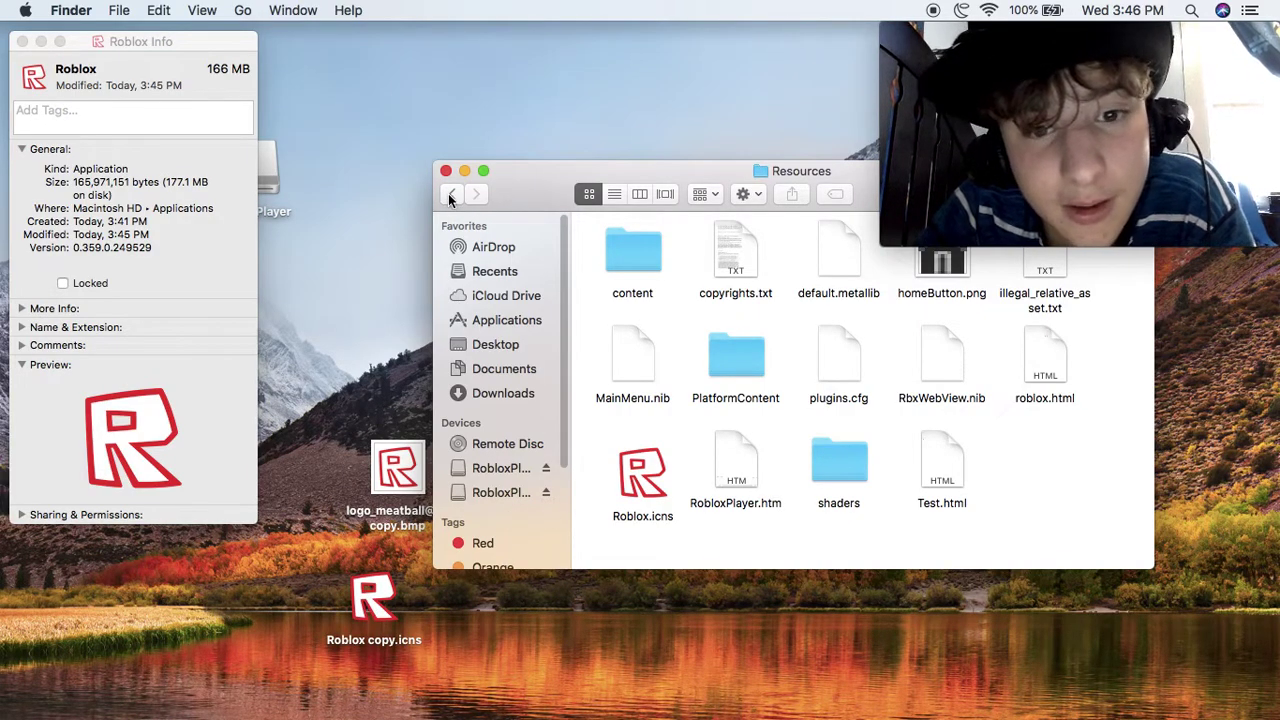
Step: Check Roblox.icns in the Resources file grid, then go back to the Contents folder
click(668, 518)
click(687, 534)
mouse_move(692, 534)
mouse_down()
mouse_move(585, 429)
mouse_move(688, 530)
mouse_up()
click(584, 428)
click(695, 540)
drag(680, 534, 585, 435)
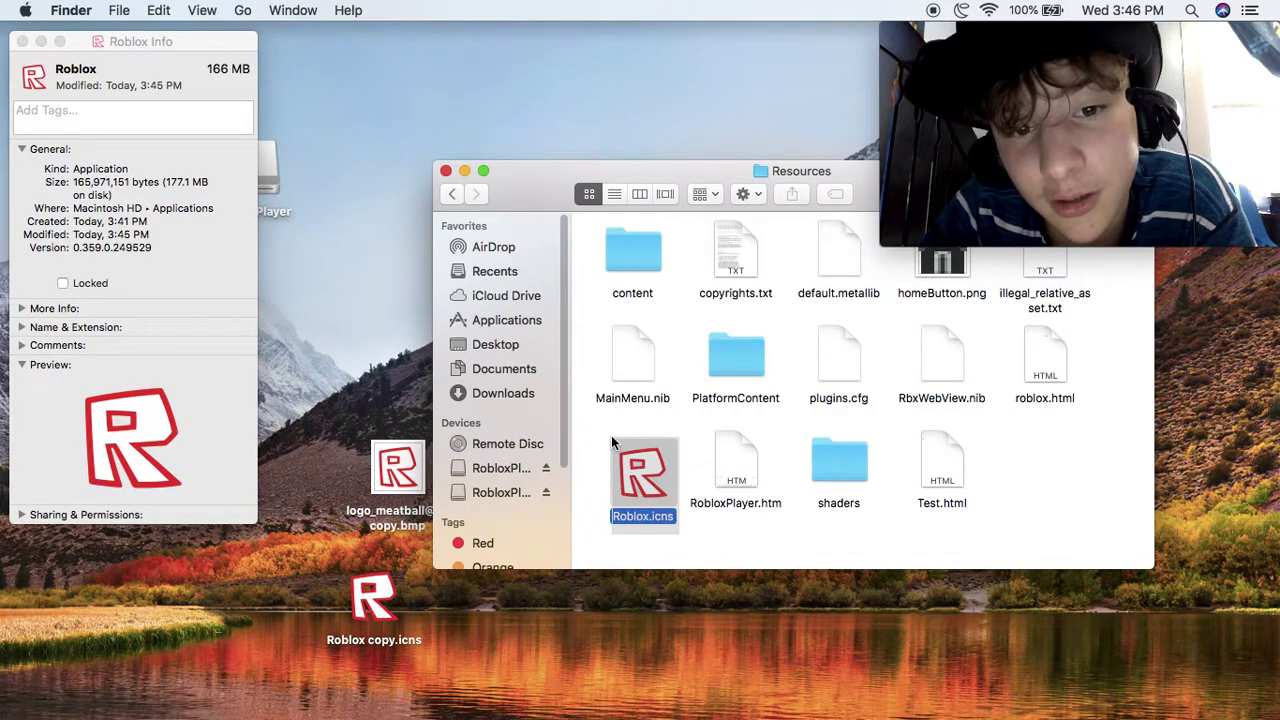
click(602, 430)
click(452, 193)
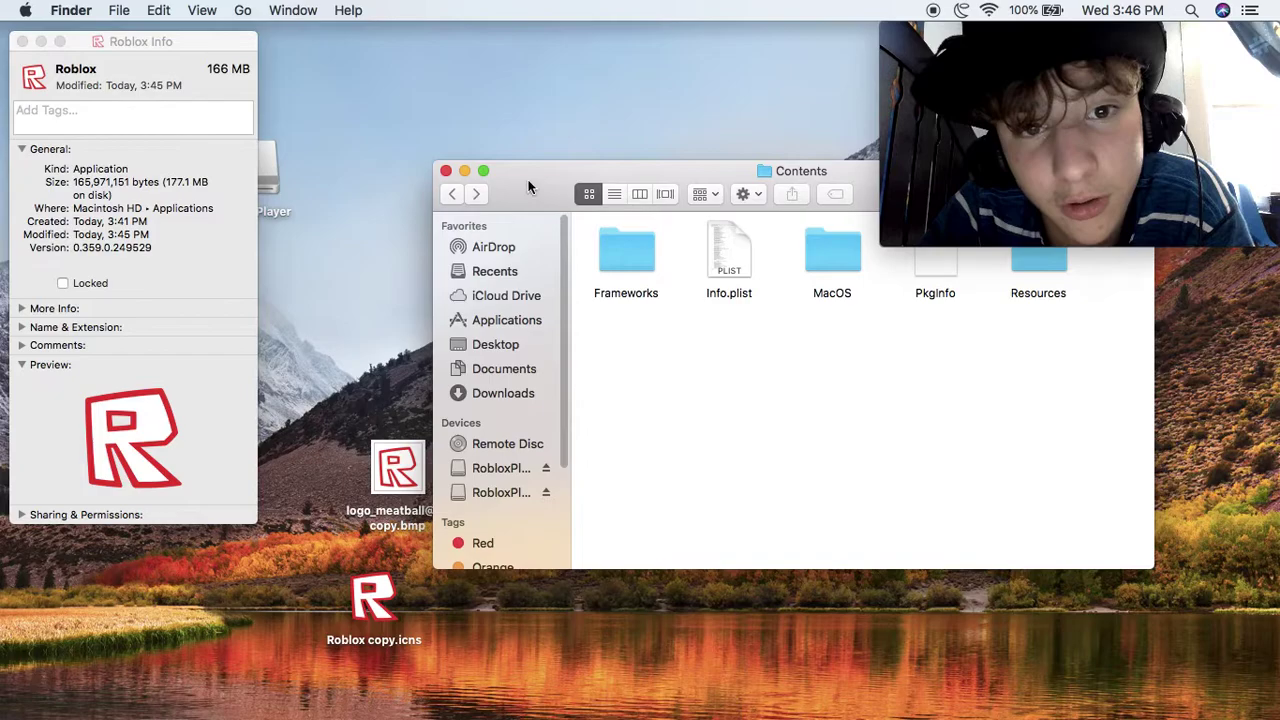
Step: From the MacOS folder, open the Roblox package's Contents > Resources folder
drag(529, 187, 426, 184)
double_click(716, 256)
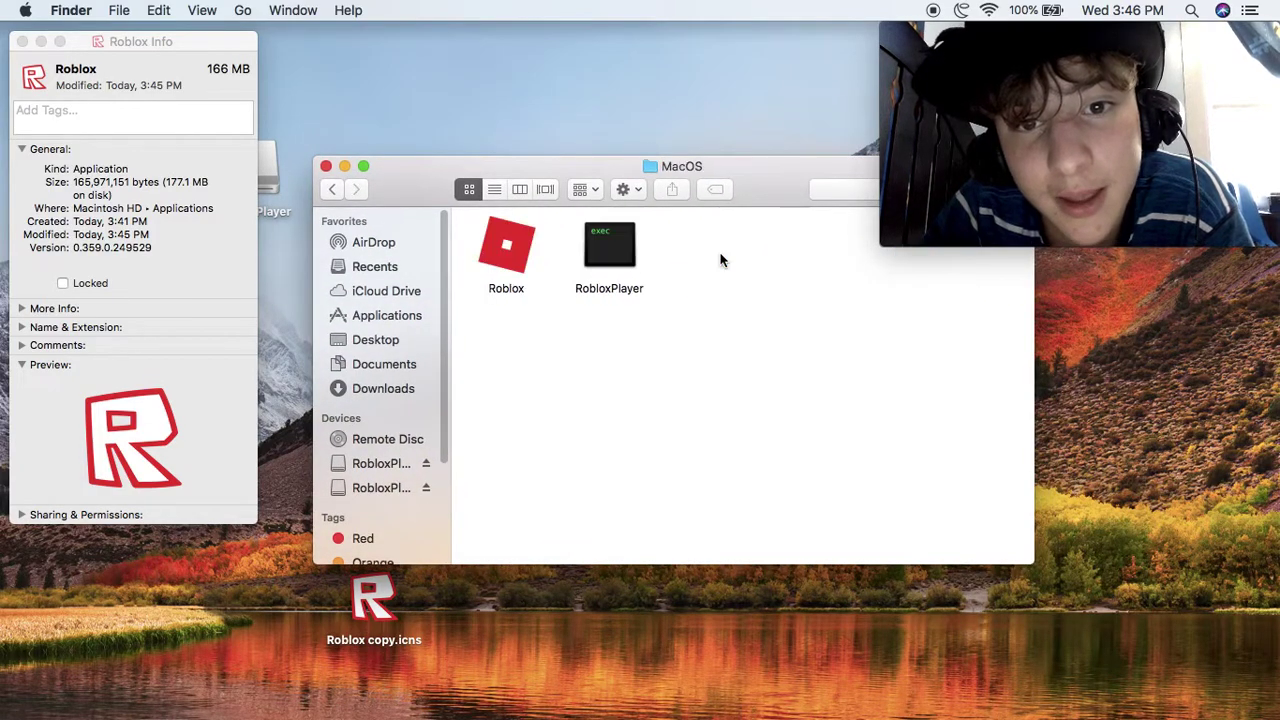
click(508, 250)
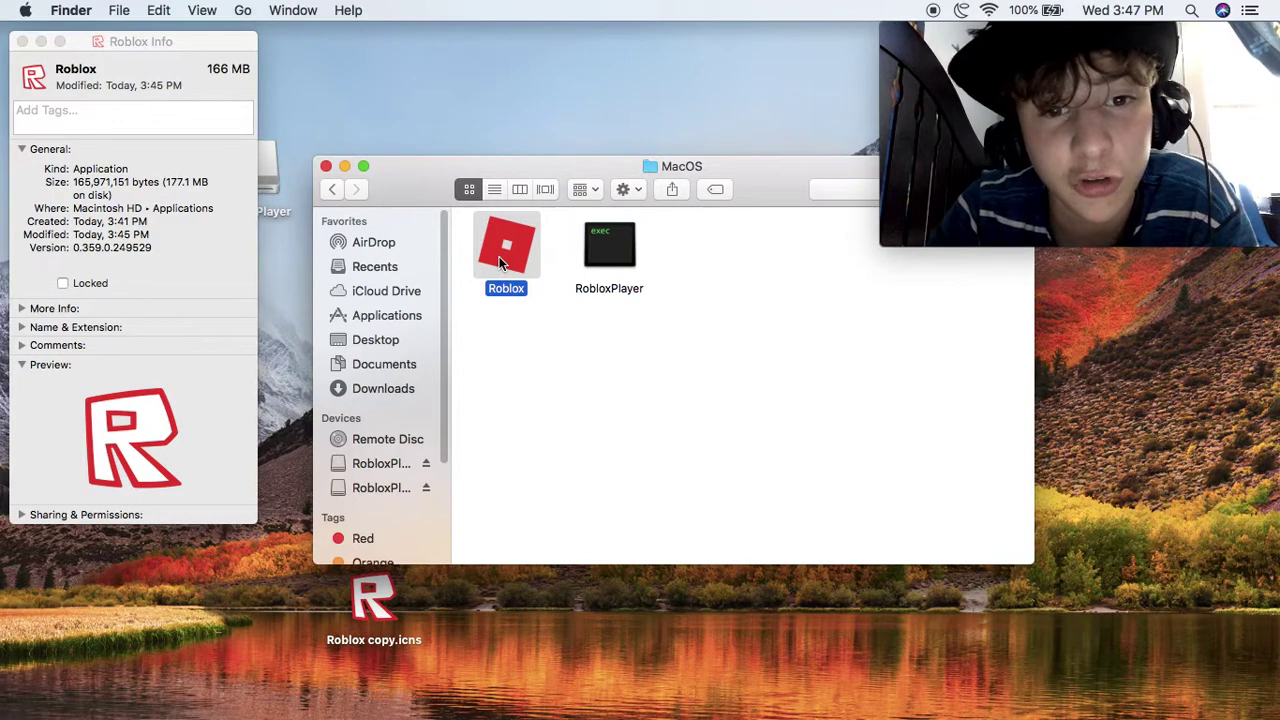
right_click(500, 256)
click(592, 284)
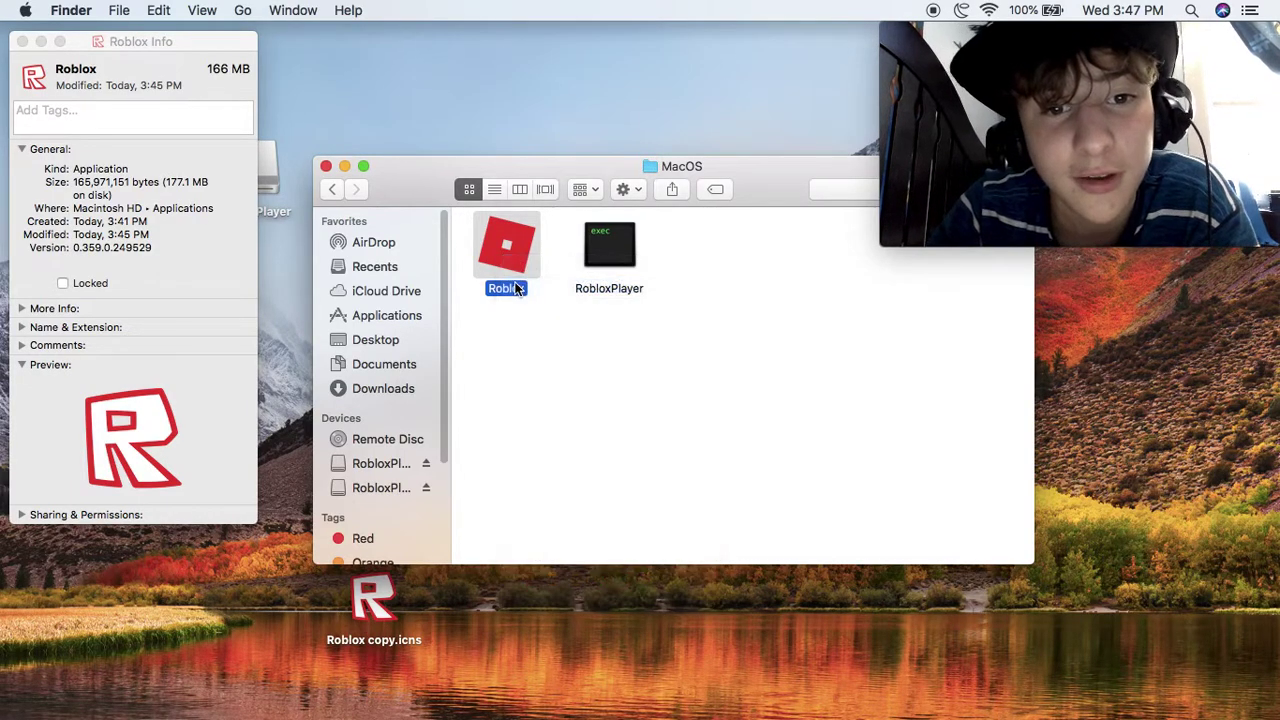
double_click(525, 250)
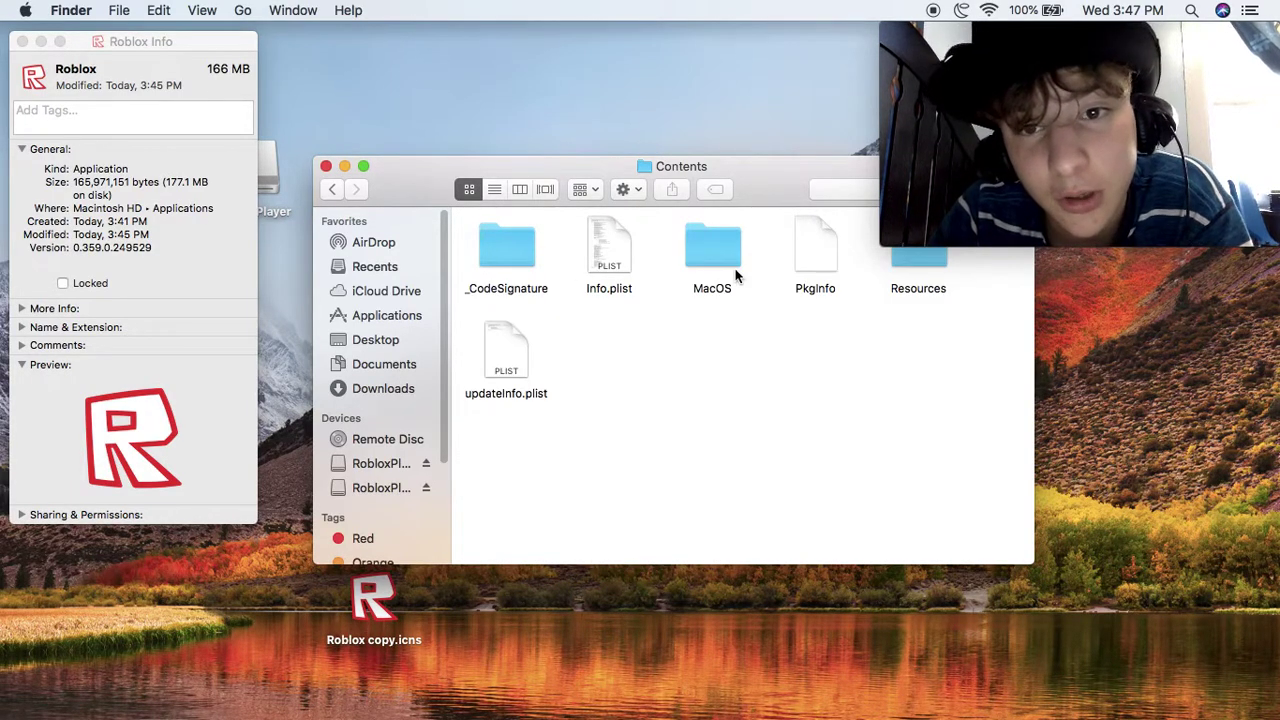
double_click(934, 257)
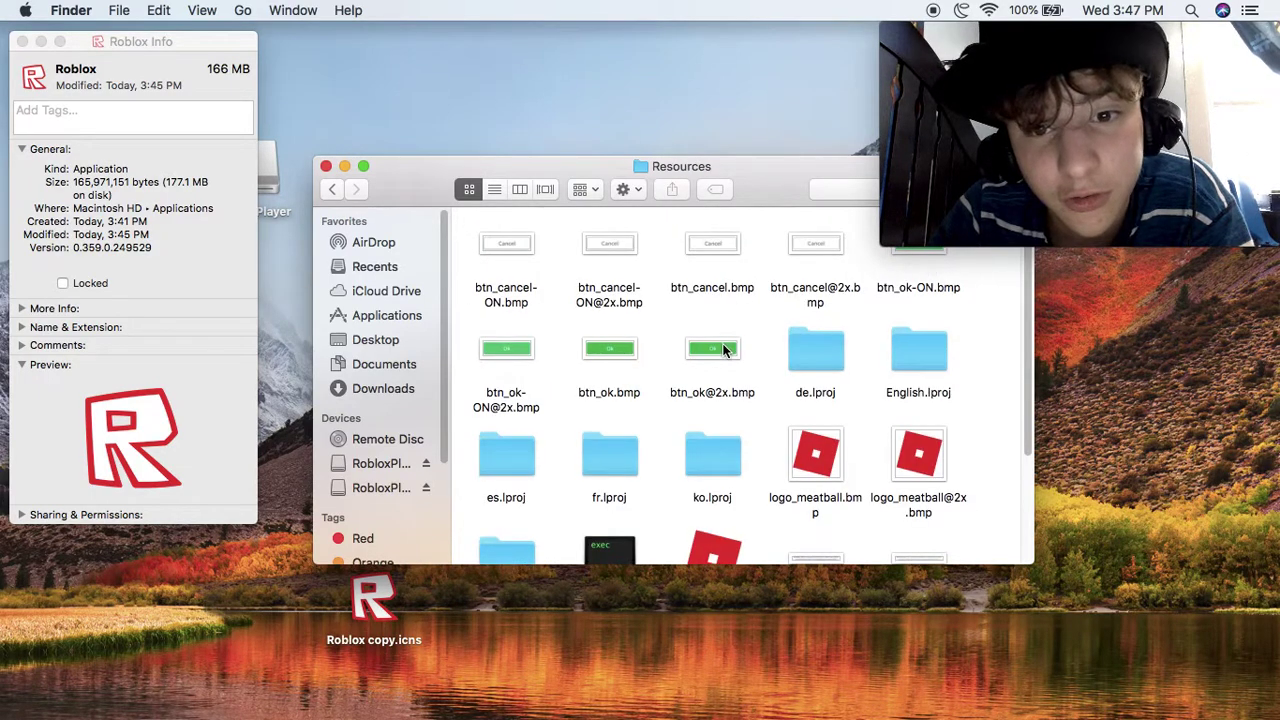
scroll(724, 348, down, 3)
scroll(724, 348, down, 2)
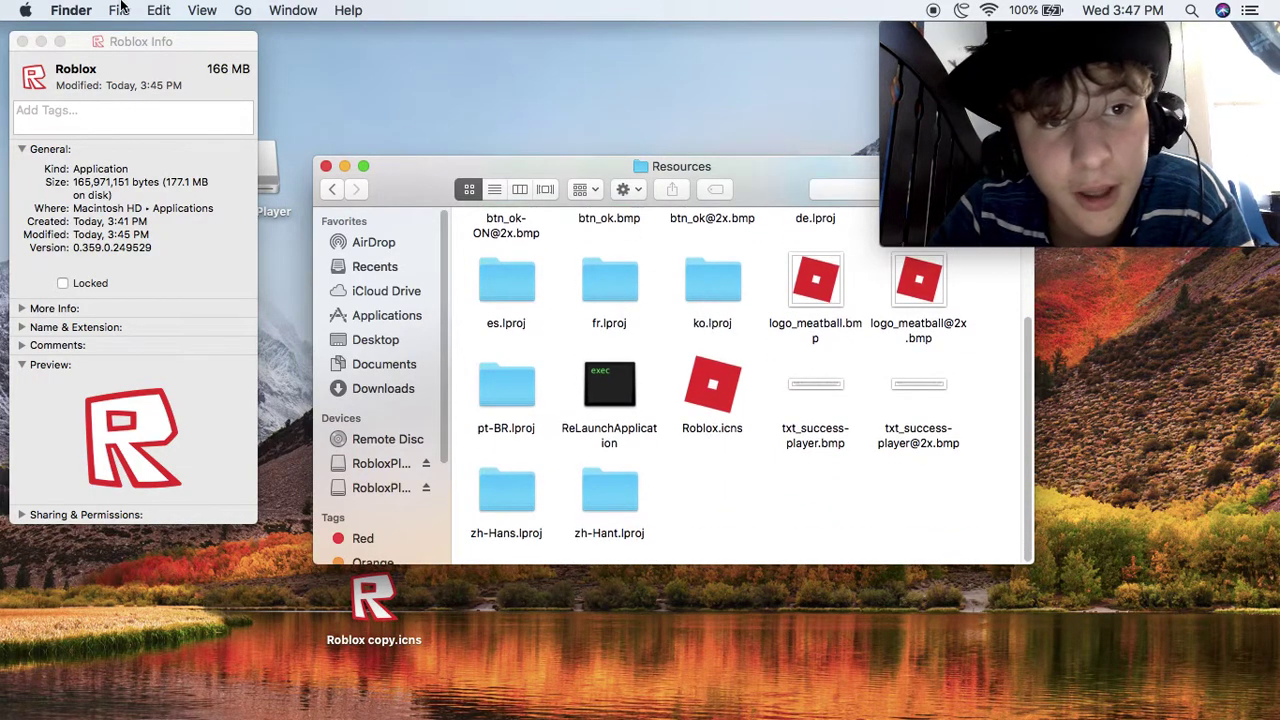
Step: Rename the desktop Roblox copy.icns to Roblox.icns
click(387, 600)
right_click(387, 600)
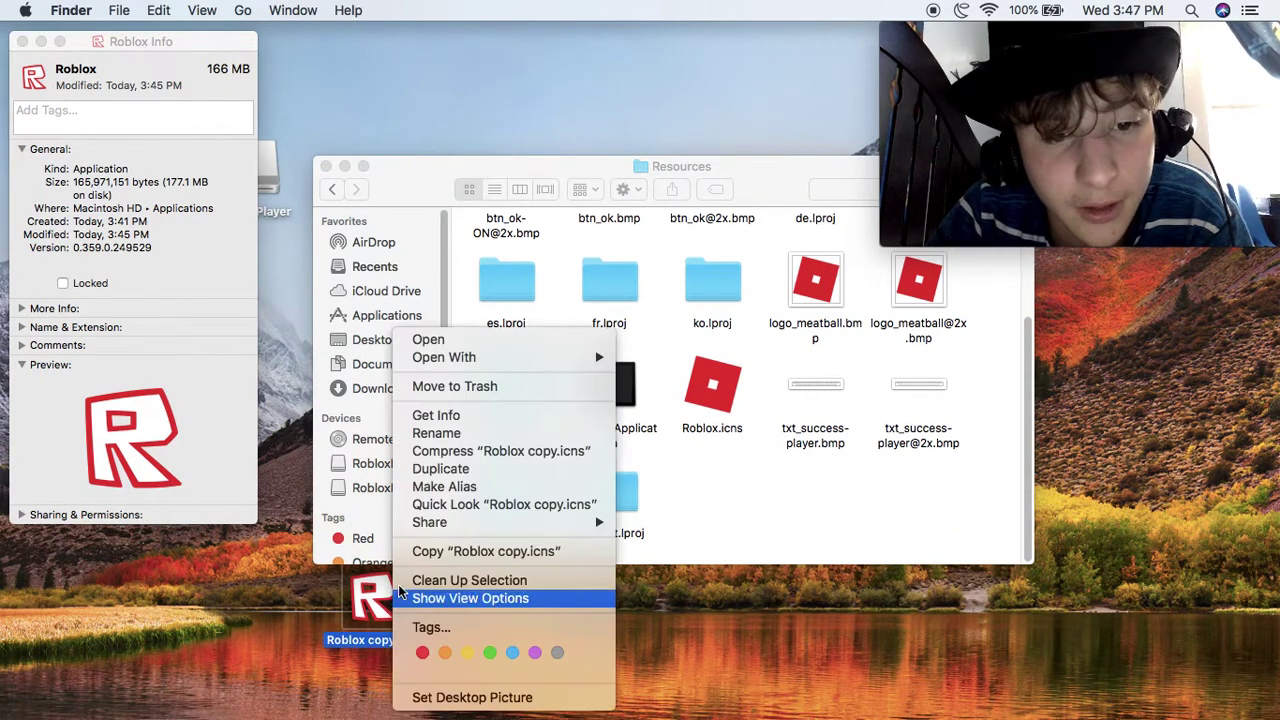
click(460, 433)
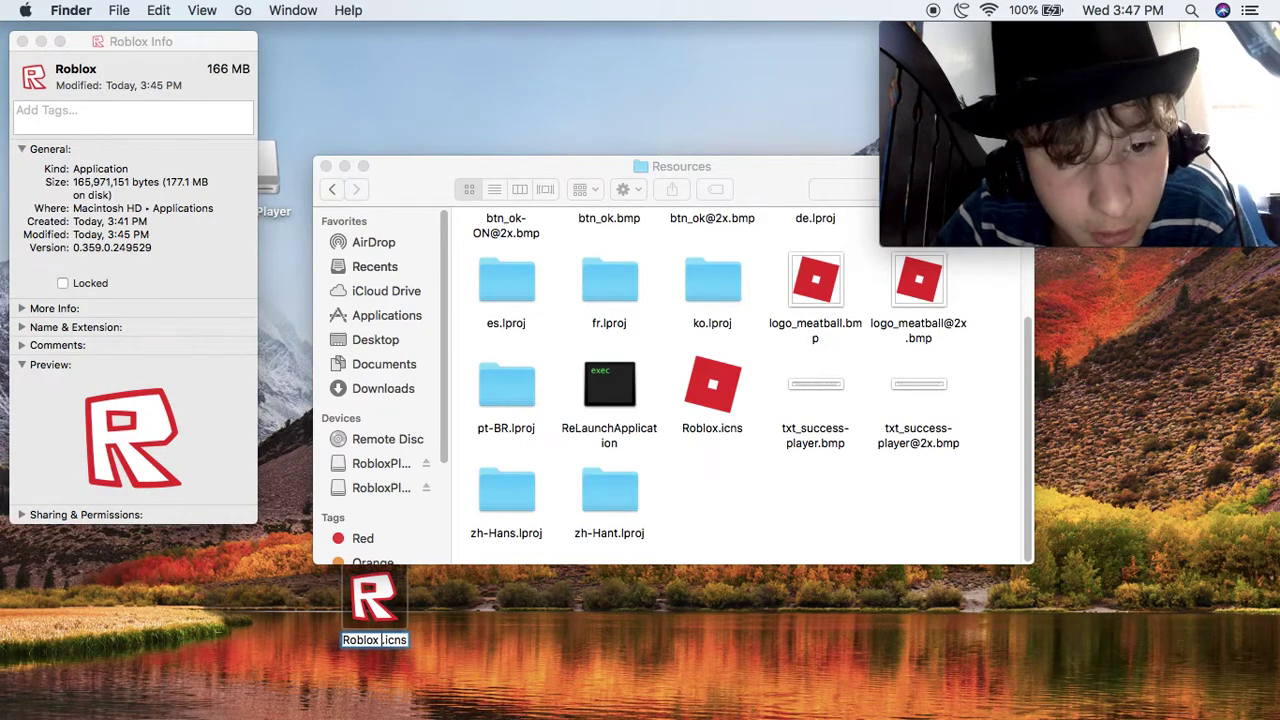
click(438, 620)
Step: Rename the original Roblox.icns in Resources to dfghdfhg
click(728, 385)
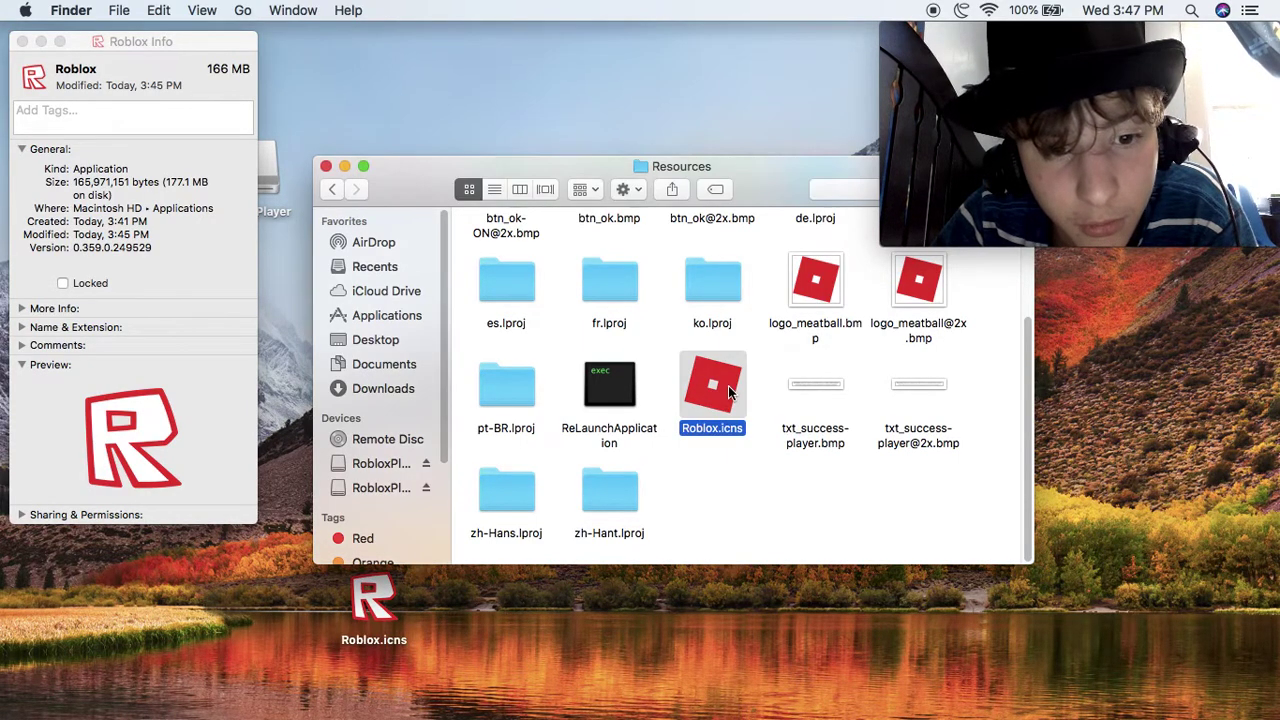
right_click(728, 385)
click(782, 434)
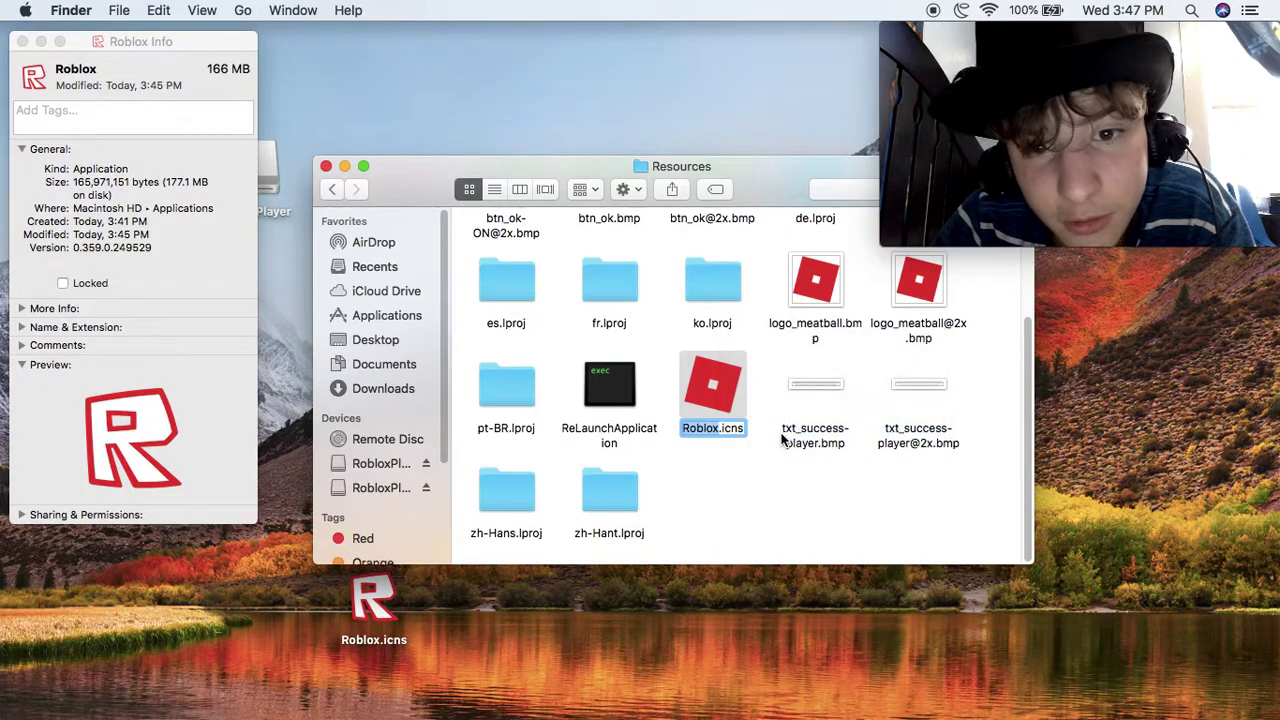
text(dfghdfhg)
click(743, 515)
Step: Move the desktop Roblox.icns into Resources, delete the renamed original, and move the Info window aside
drag(398, 620, 748, 471)
click(700, 390)
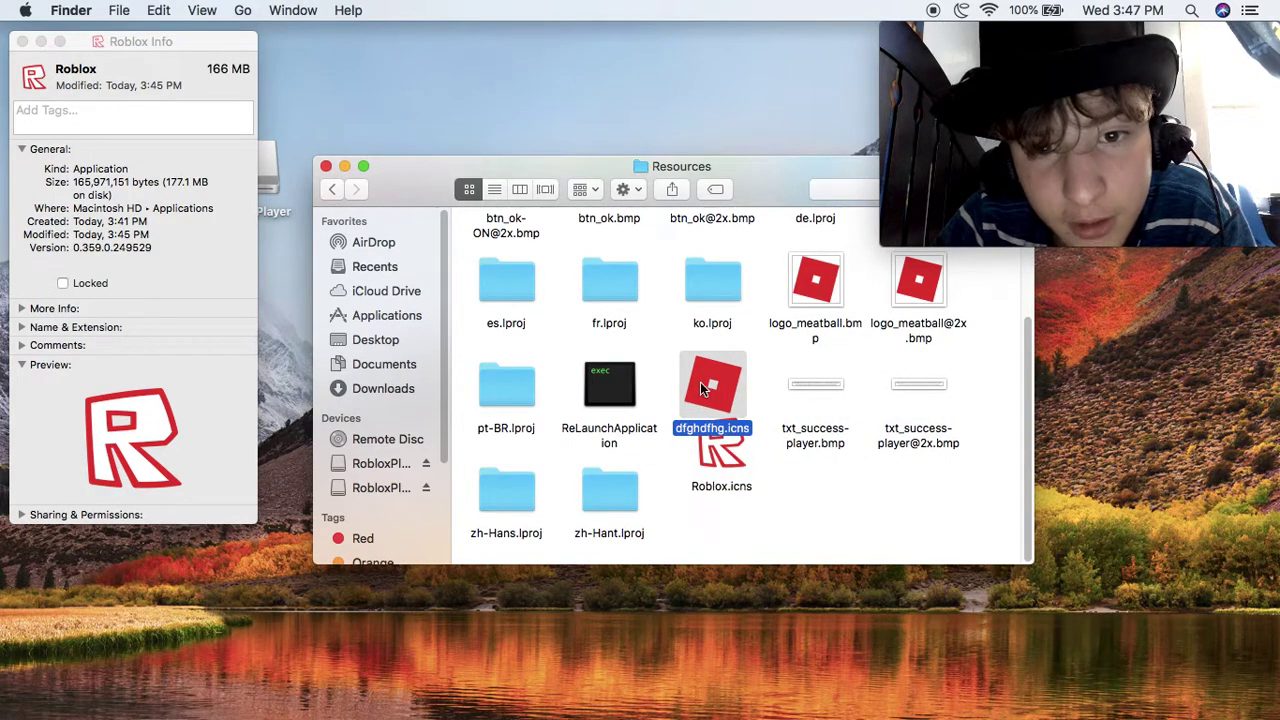
right_click(702, 386)
click(765, 398)
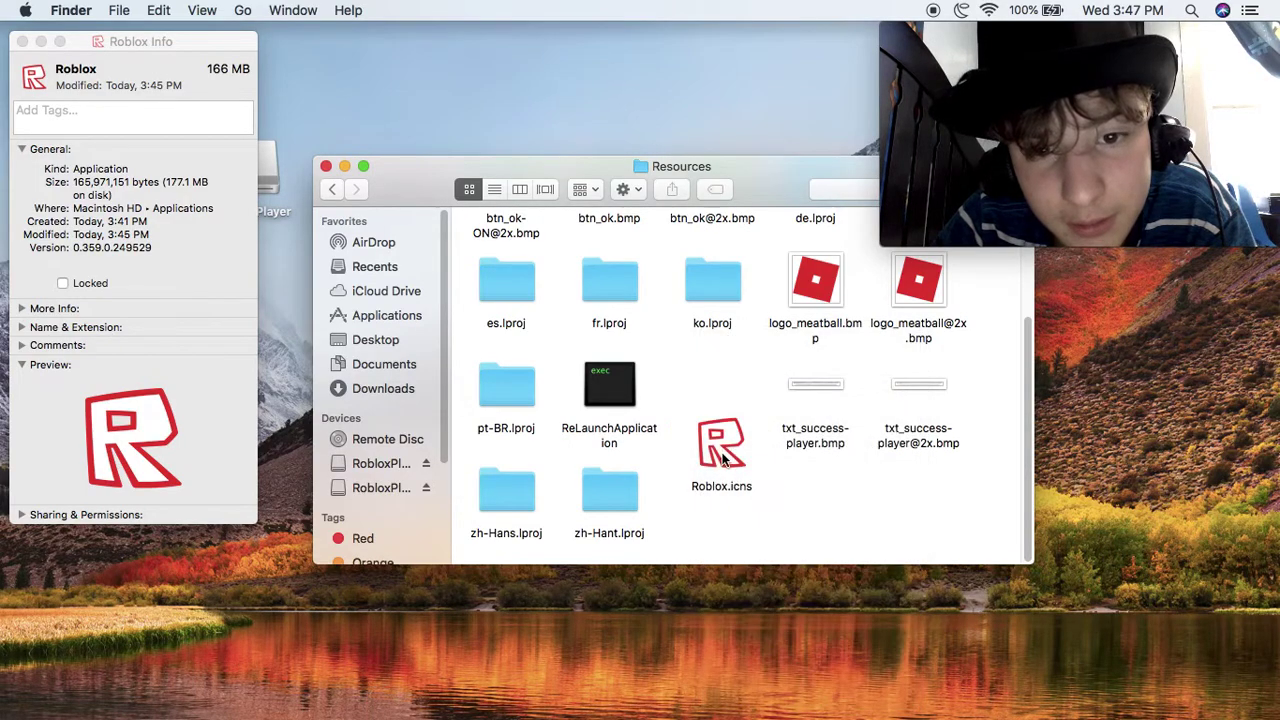
click(716, 390)
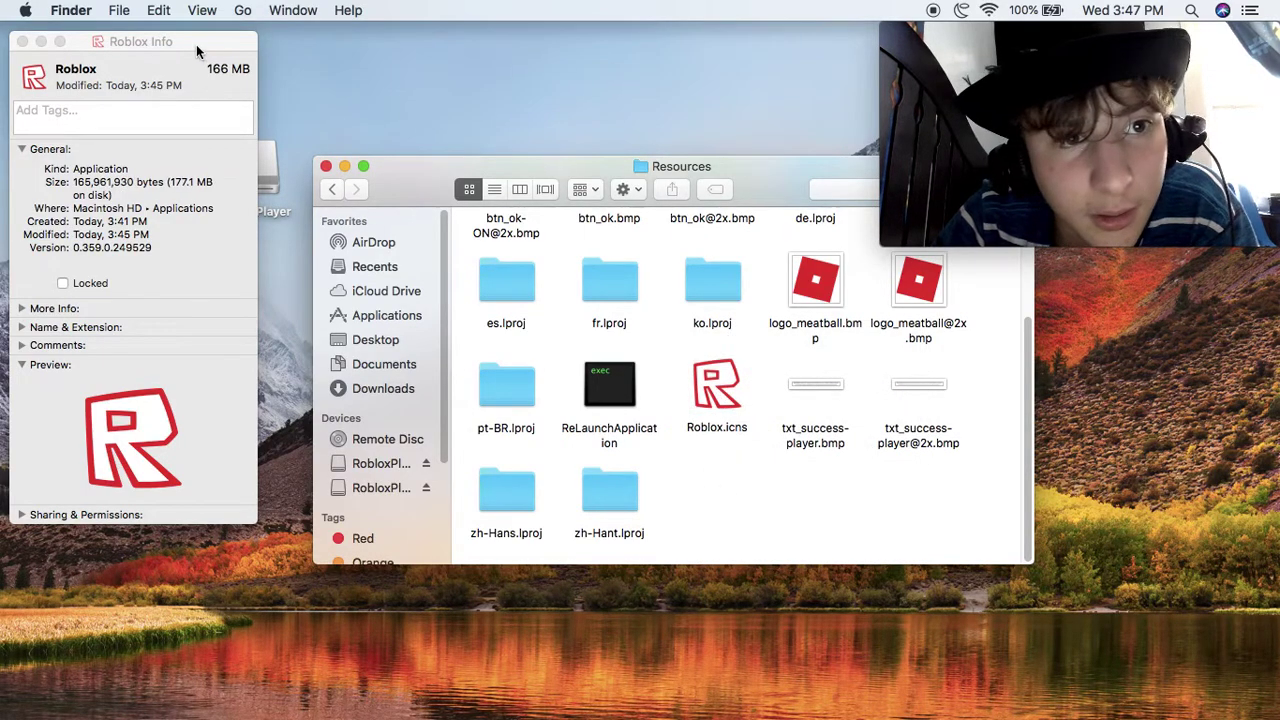
drag(196, 44, 283, 94)
Step: Close the Roblox Info window and rearrange the Resources window and desktop bitmap copies
click(112, 93)
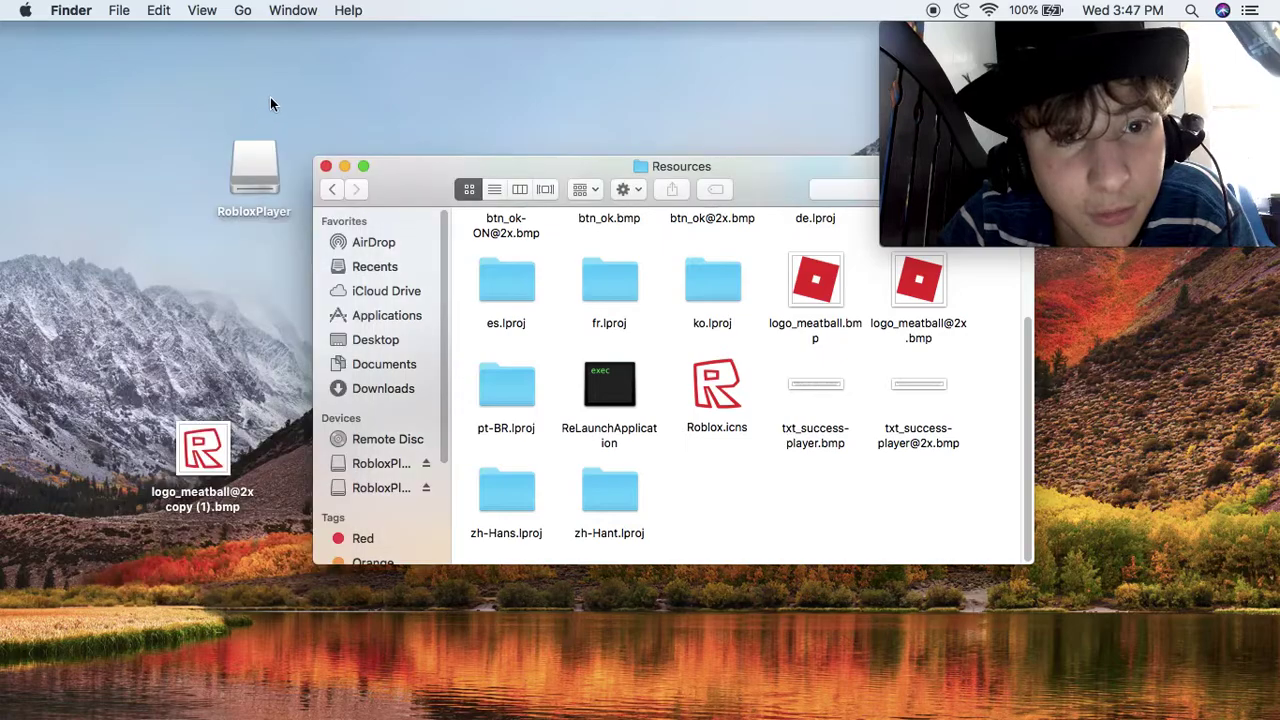
mouse_move(447, 150)
mouse_down()
mouse_move(471, 138)
mouse_move(451, 155)
mouse_up()
click(208, 438)
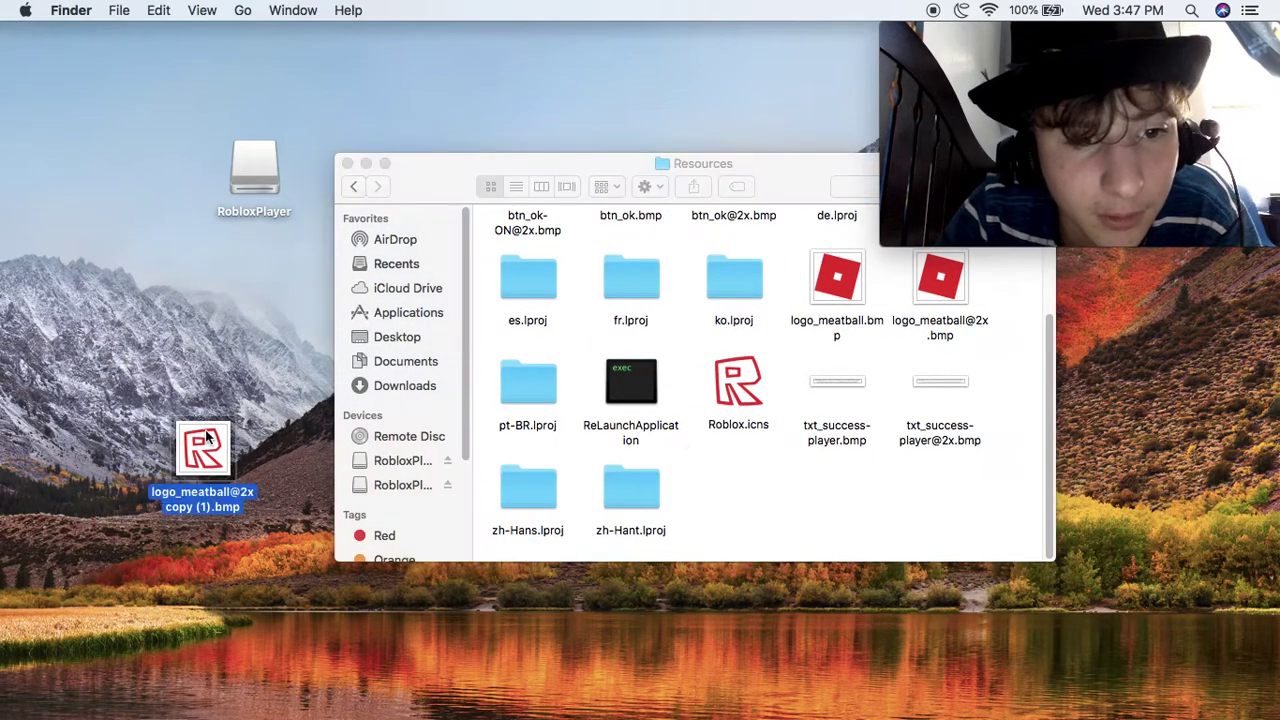
right_click(205, 440)
click(439, 161)
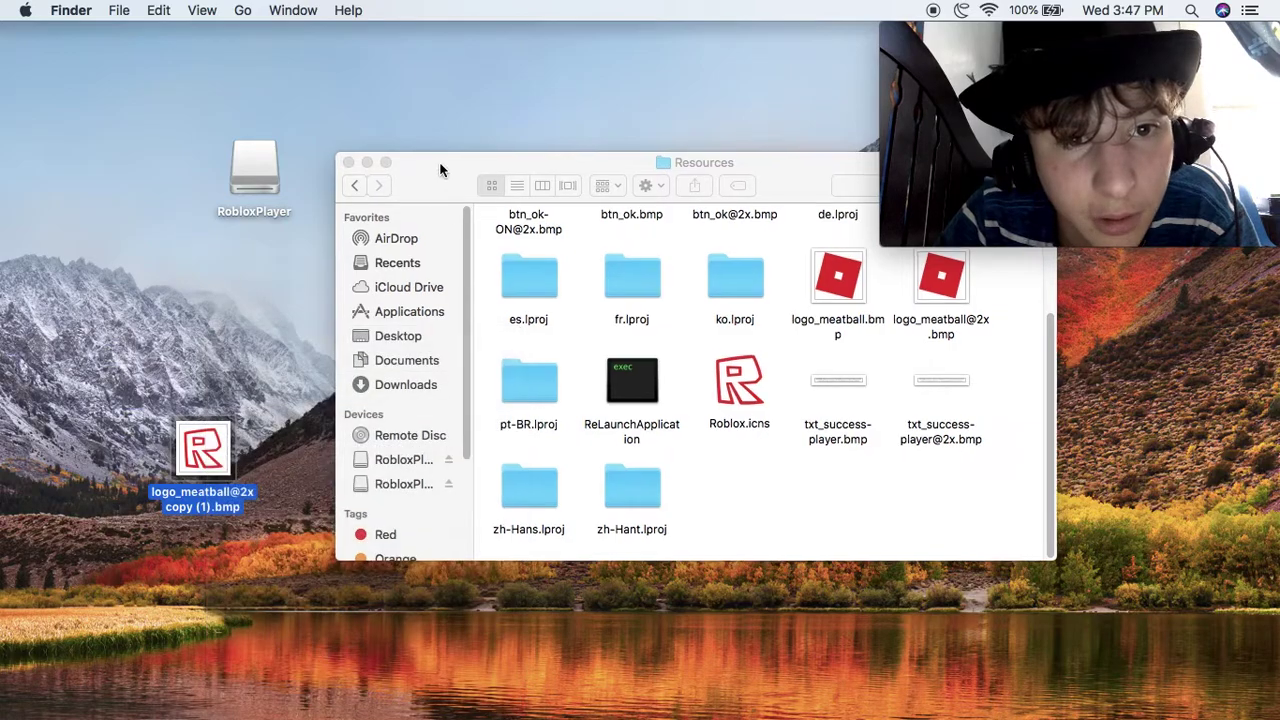
drag(439, 161, 620, 153)
click(405, 483)
drag(405, 483, 312, 377)
drag(622, 170, 535, 224)
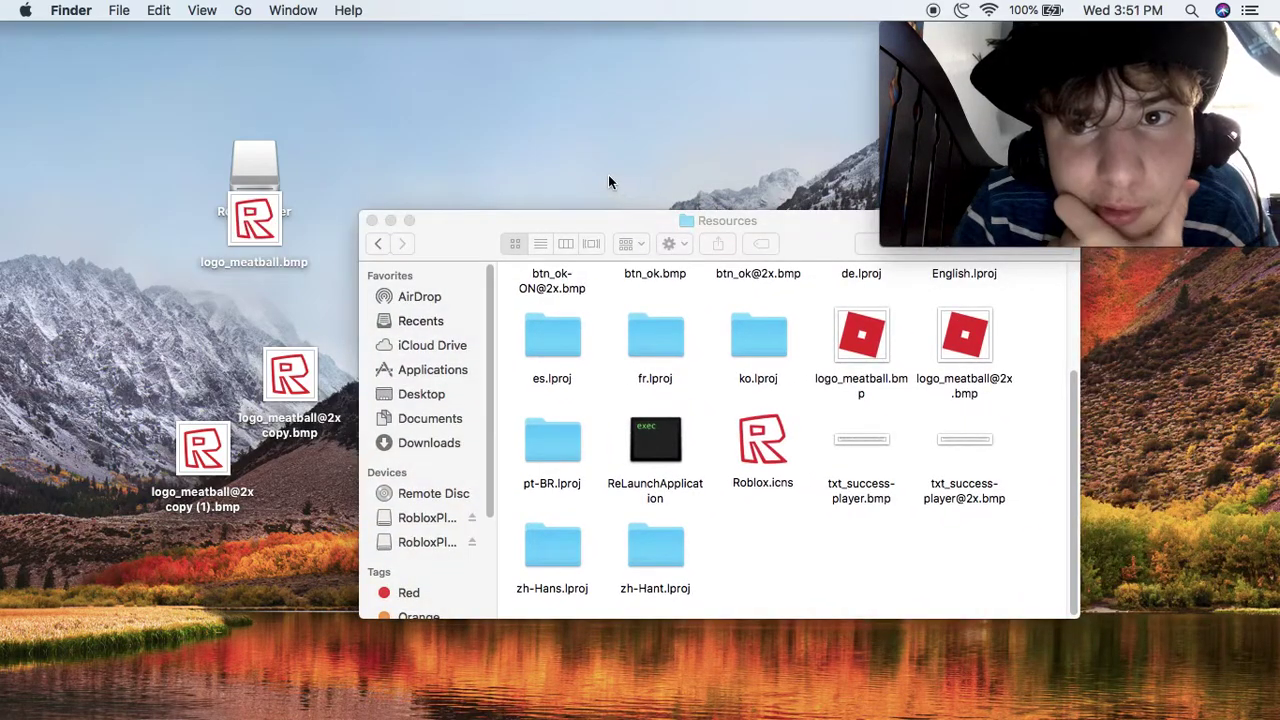
Step: Move logo_meatball.bmp off the RobloxPlayer disk icon and delete logo_meatball@2x copy (1).bmp
drag(272, 237, 210, 305)
click(266, 287)
click(271, 291)
click(260, 306)
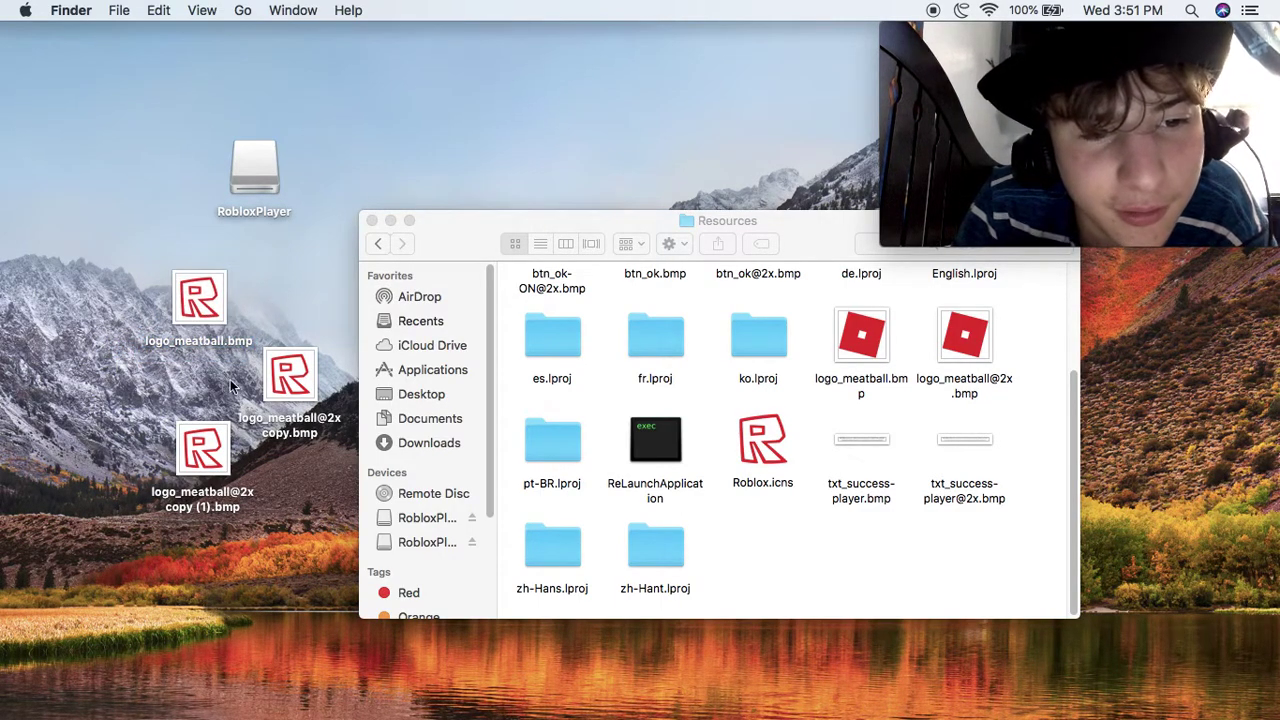
click(202, 432)
click(287, 378)
click(204, 468)
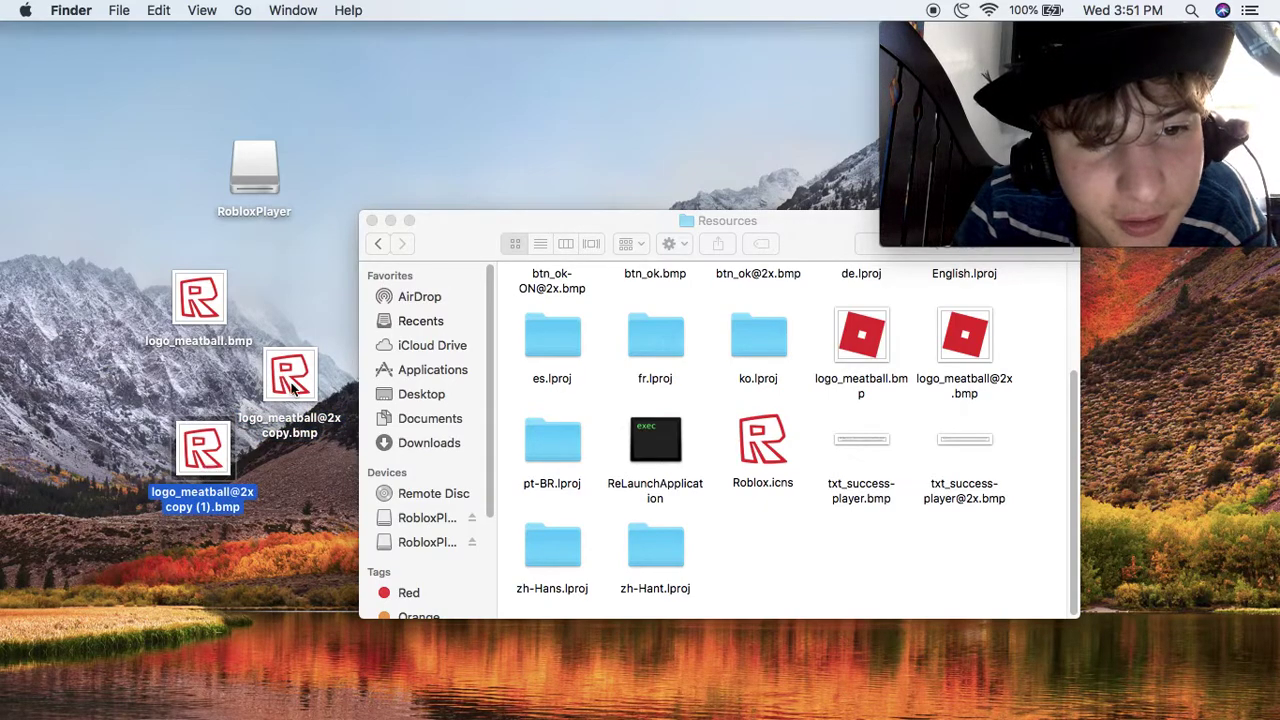
click(290, 380)
click(213, 458)
right_click(213, 450)
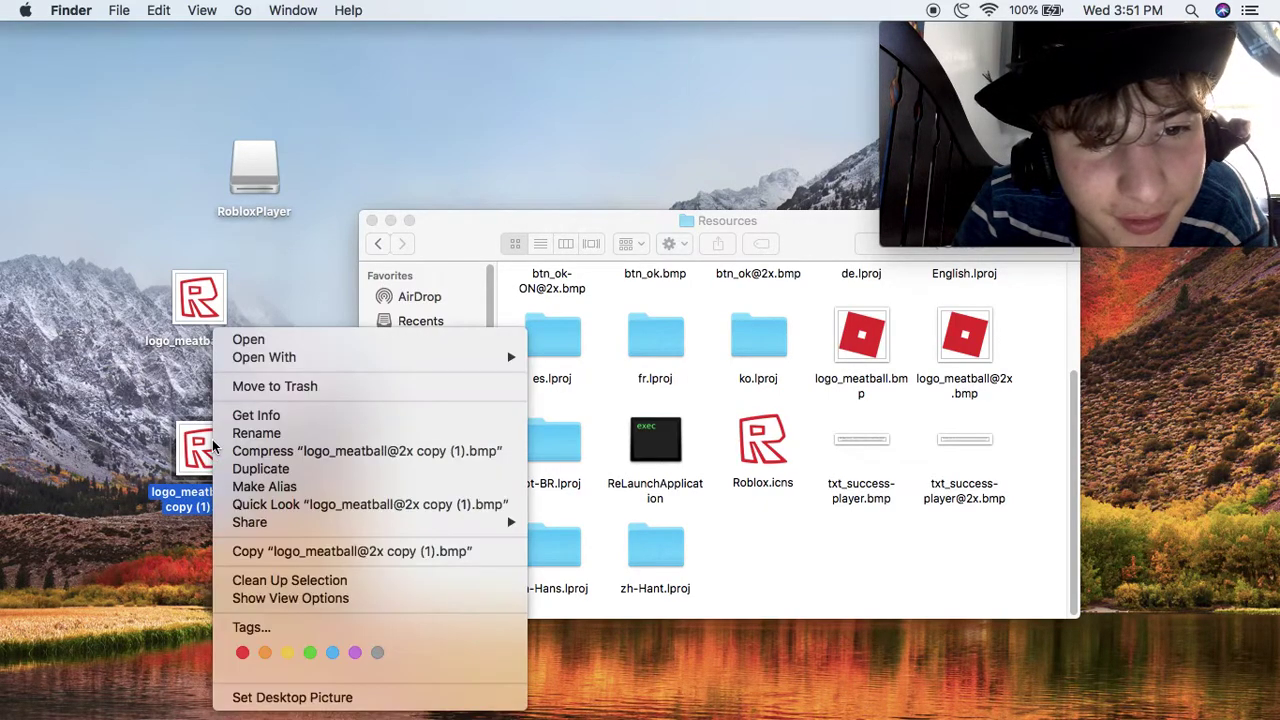
click(296, 388)
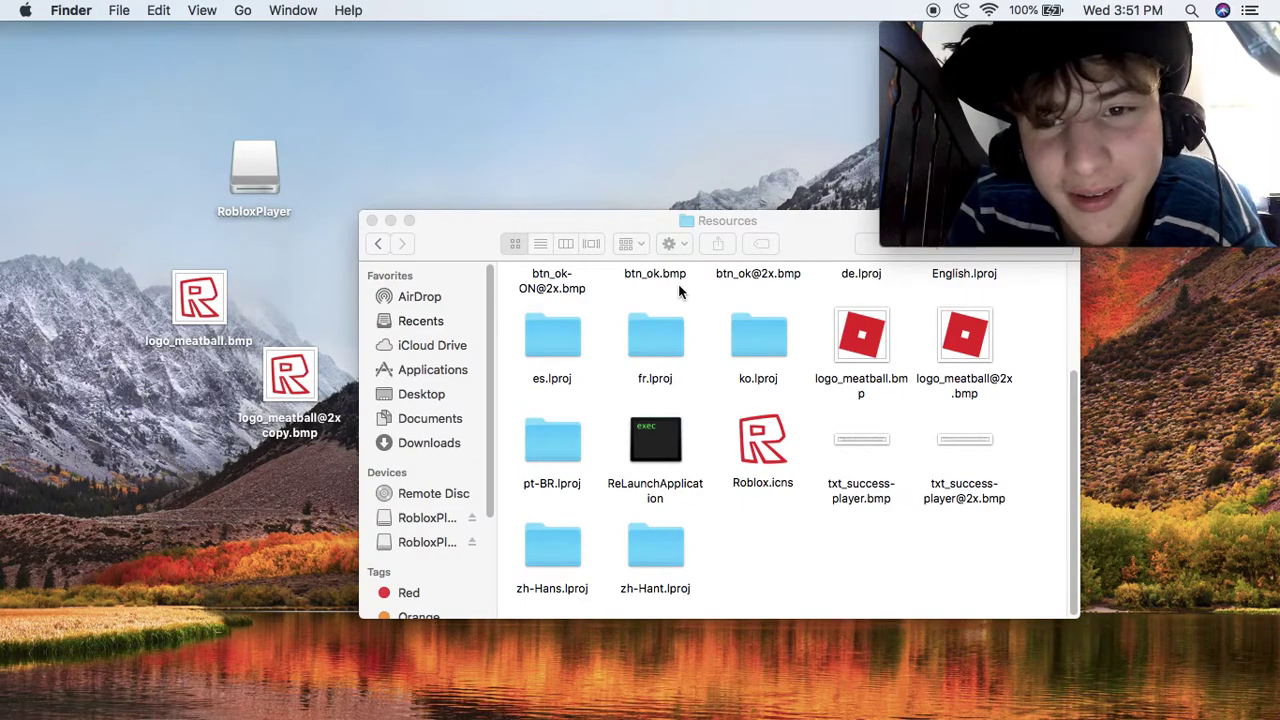
drag(672, 207, 658, 158)
click(945, 294)
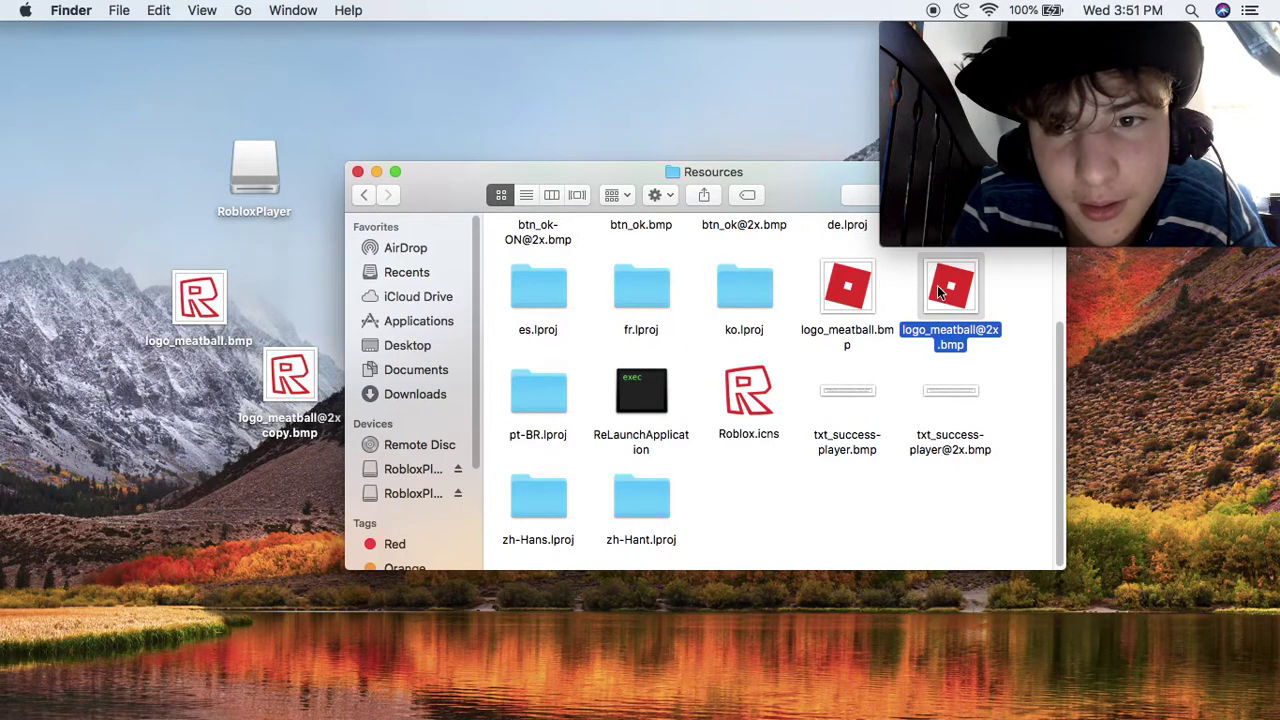
right_click(938, 308)
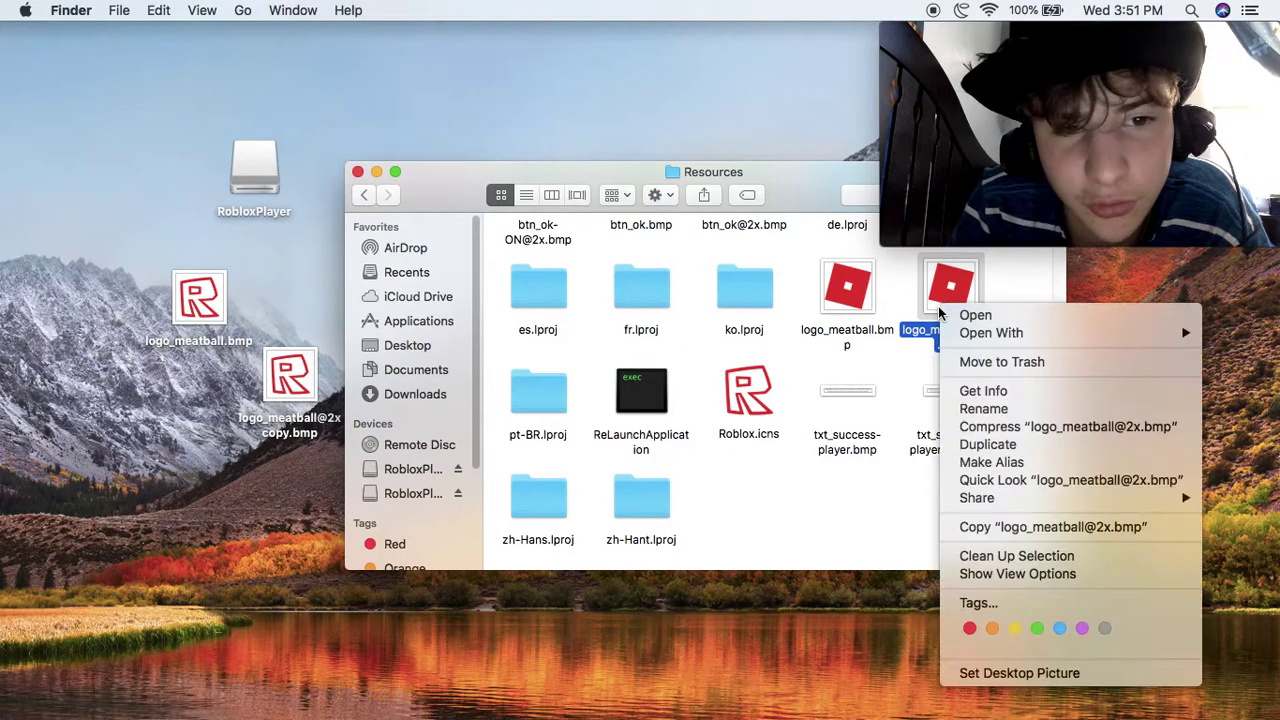
click(997, 408)
text(dhfhdfgh)
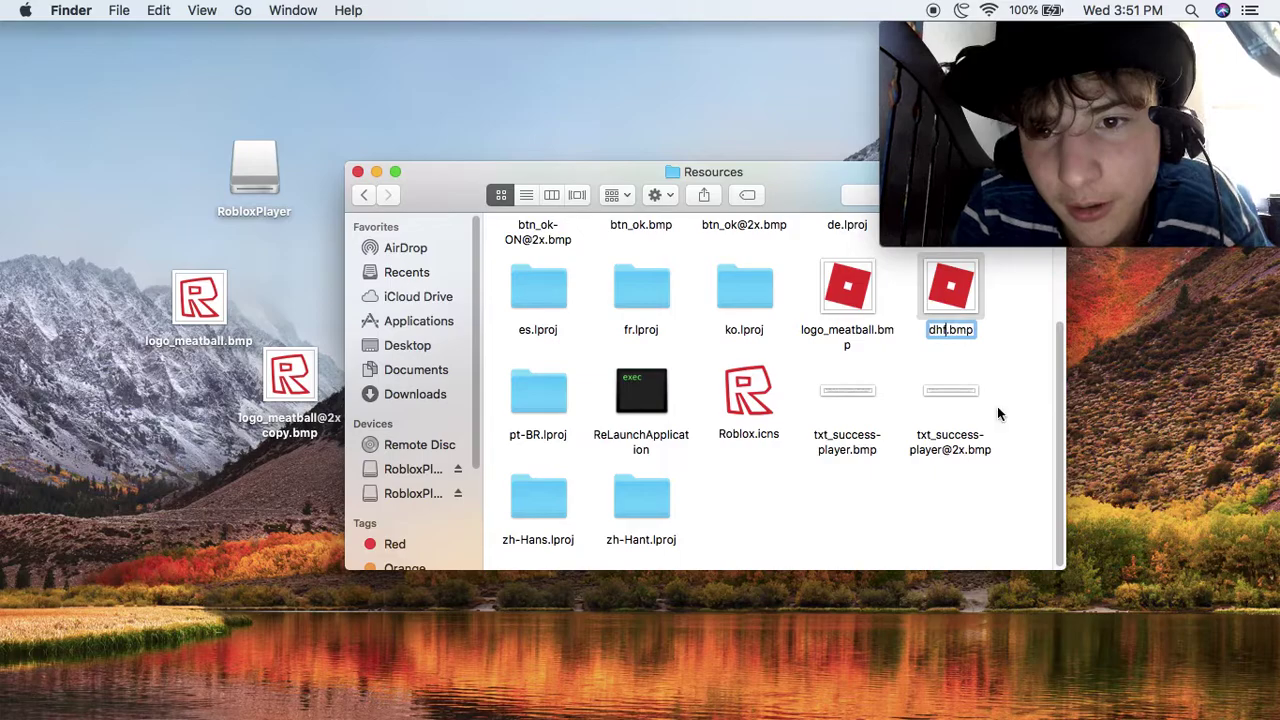
click(1017, 383)
click(312, 356)
right_click(300, 362)
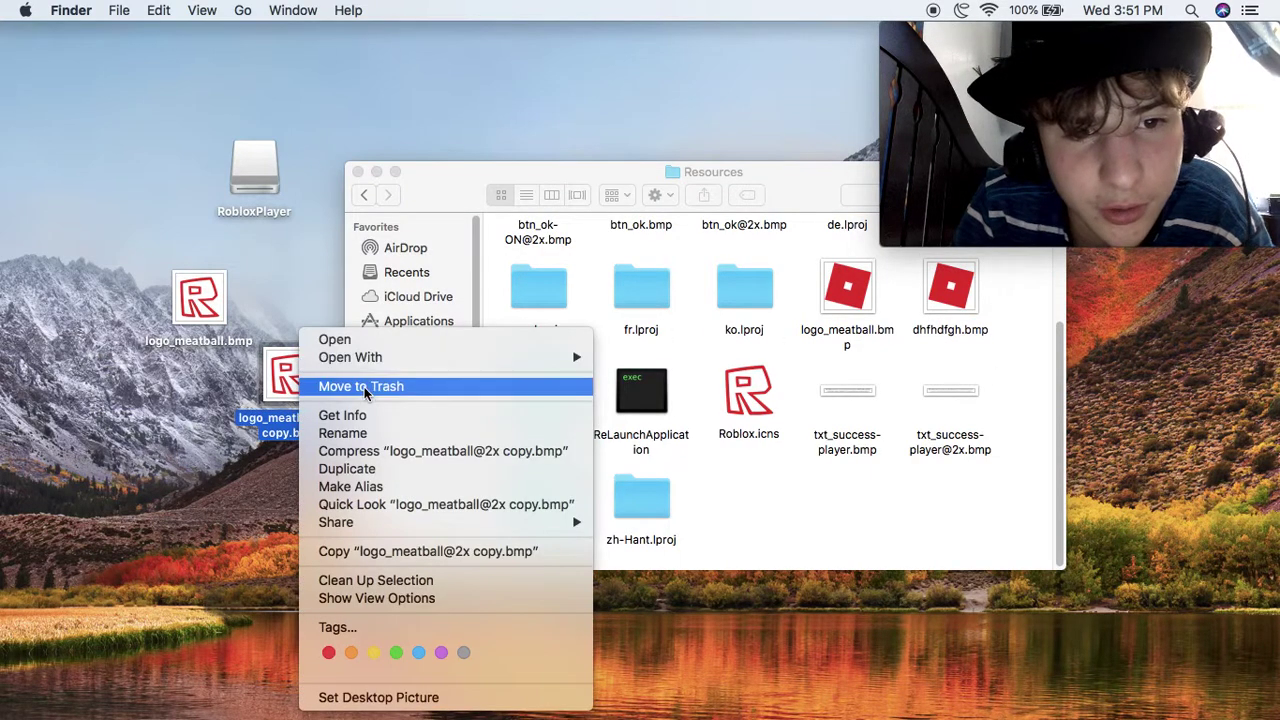
click(366, 433)
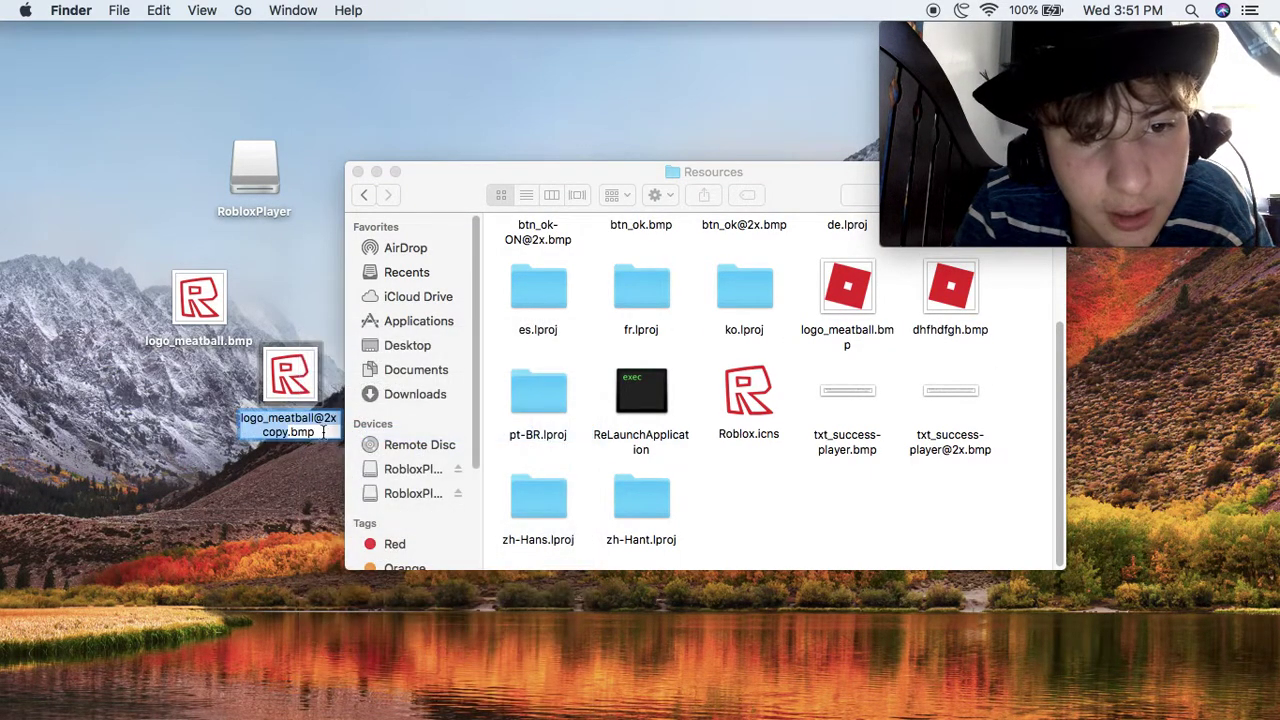
key(BackSpace)
key(BackSpace)
key(BackSpace)
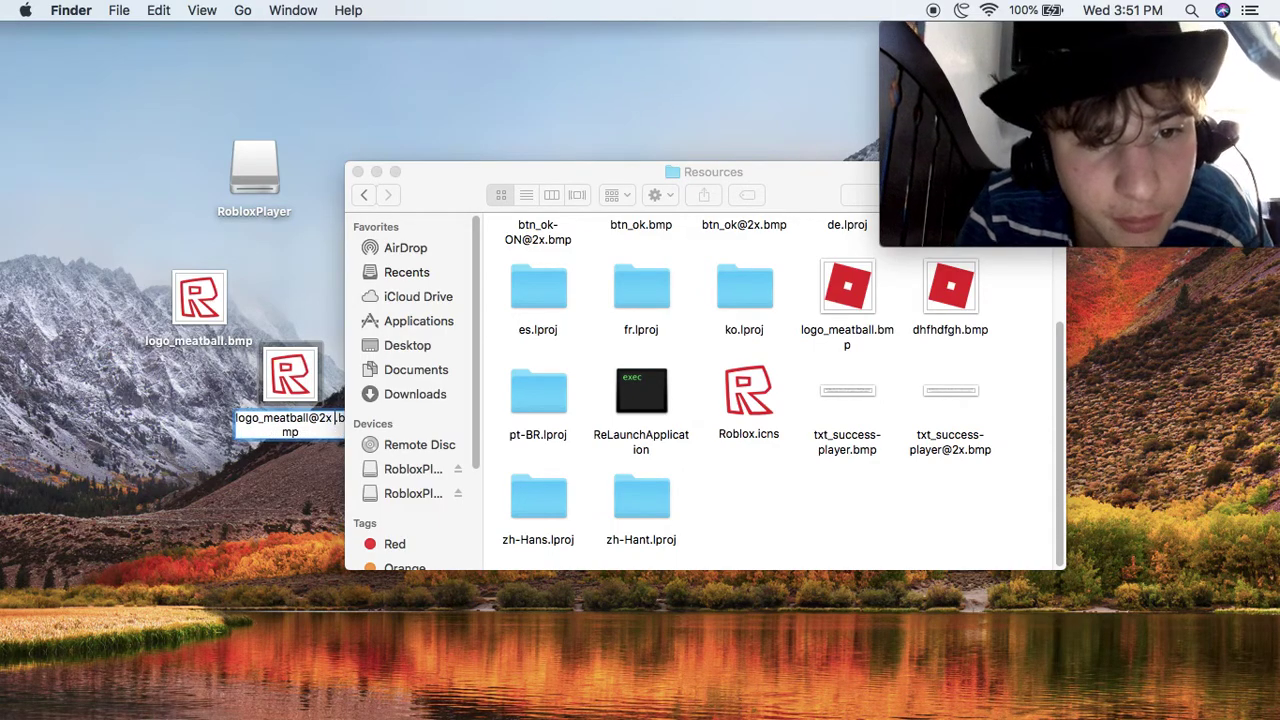
click(303, 312)
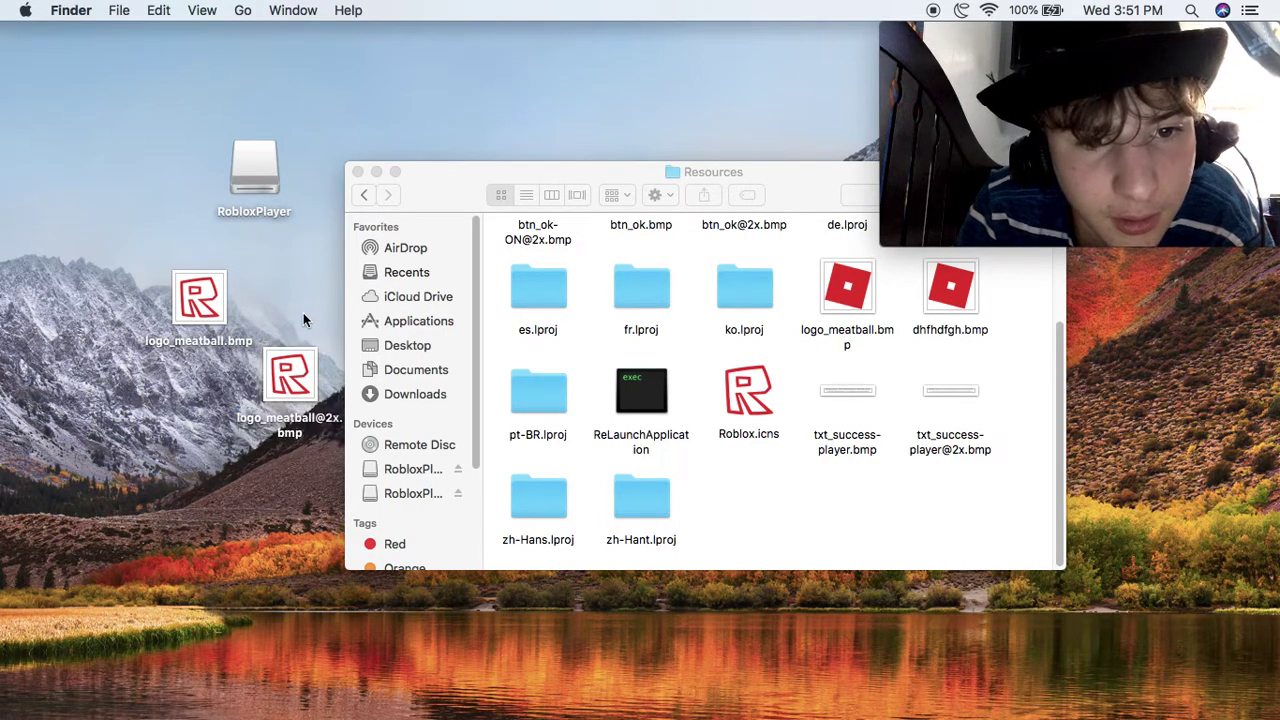
drag(290, 388, 993, 316)
click(938, 292)
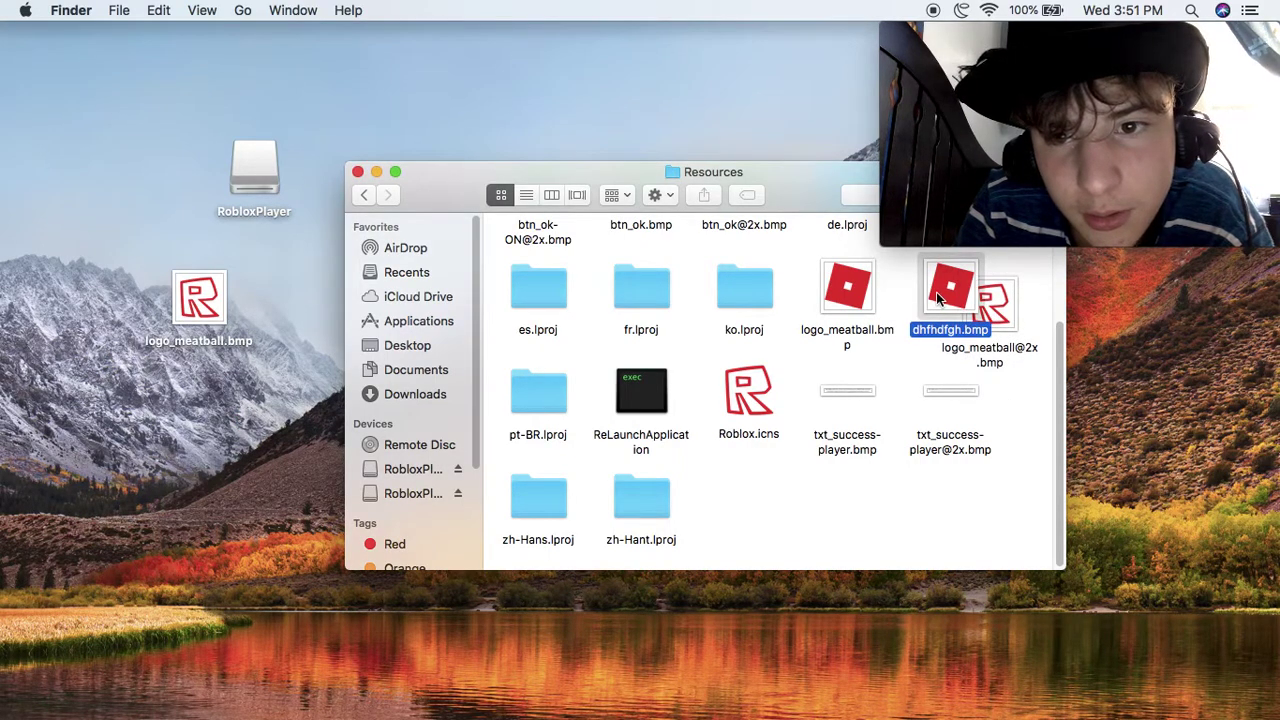
right_click(938, 292)
click(975, 348)
drag(1020, 357, 985, 350)
Step: Rename the original logo_meatball.bmp in Resources to dfhgdhf.bmp
click(230, 310)
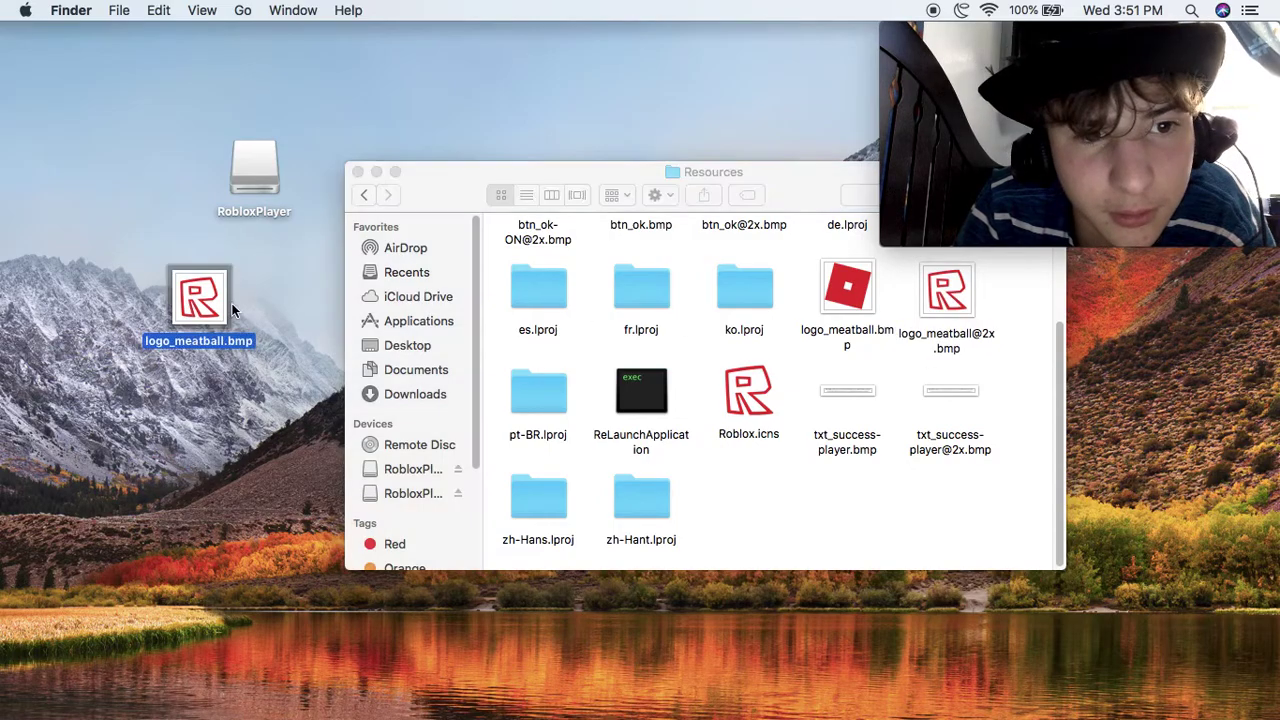
click(840, 305)
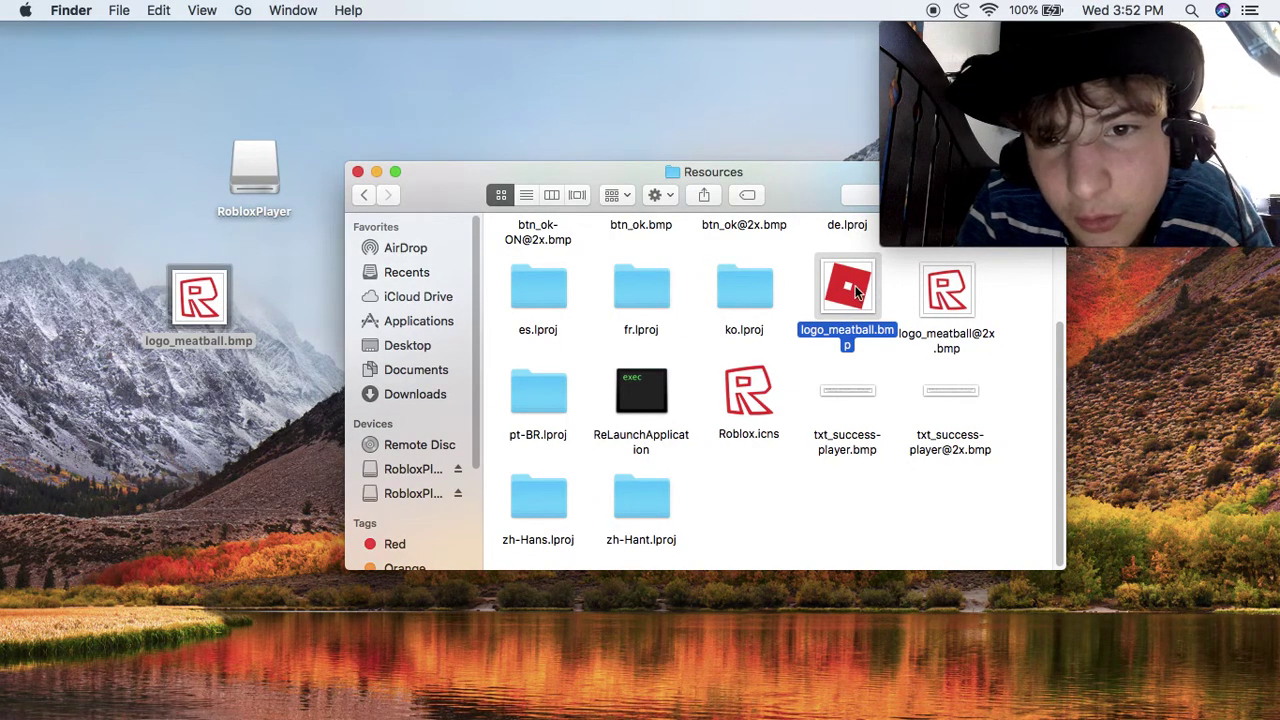
right_click(853, 284)
click(898, 390)
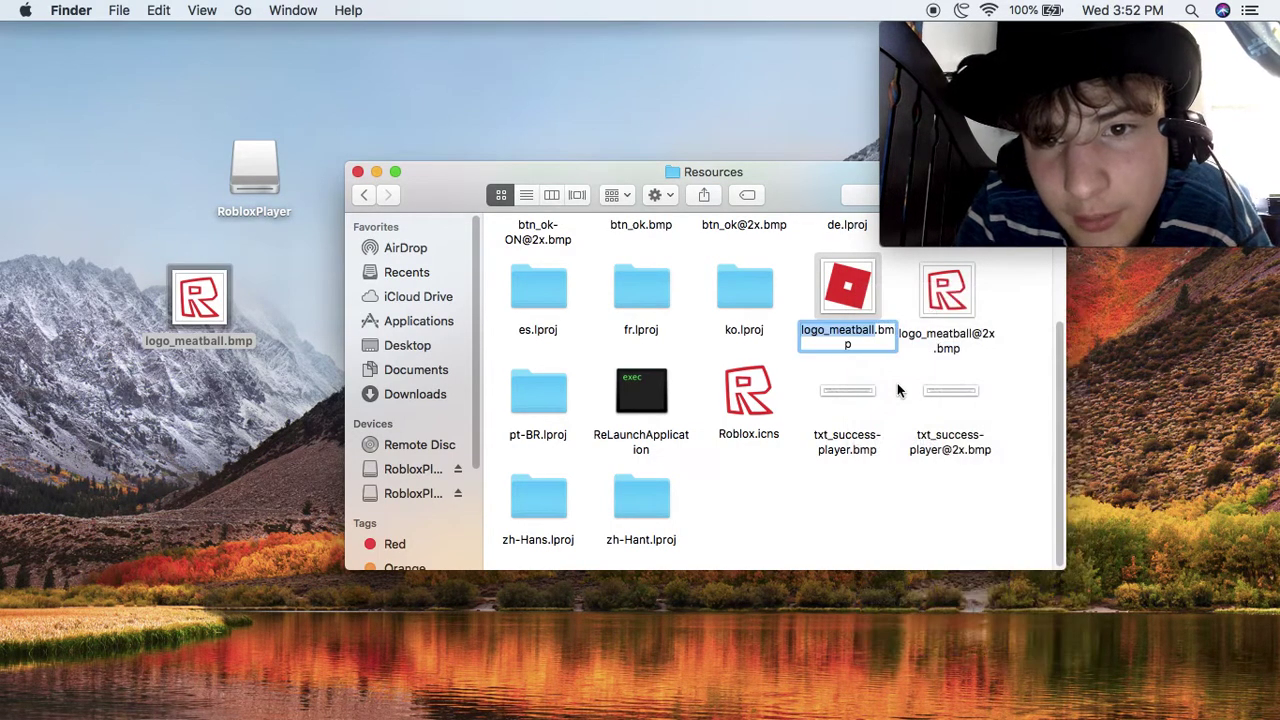
text(dfhgdhf)
click(890, 377)
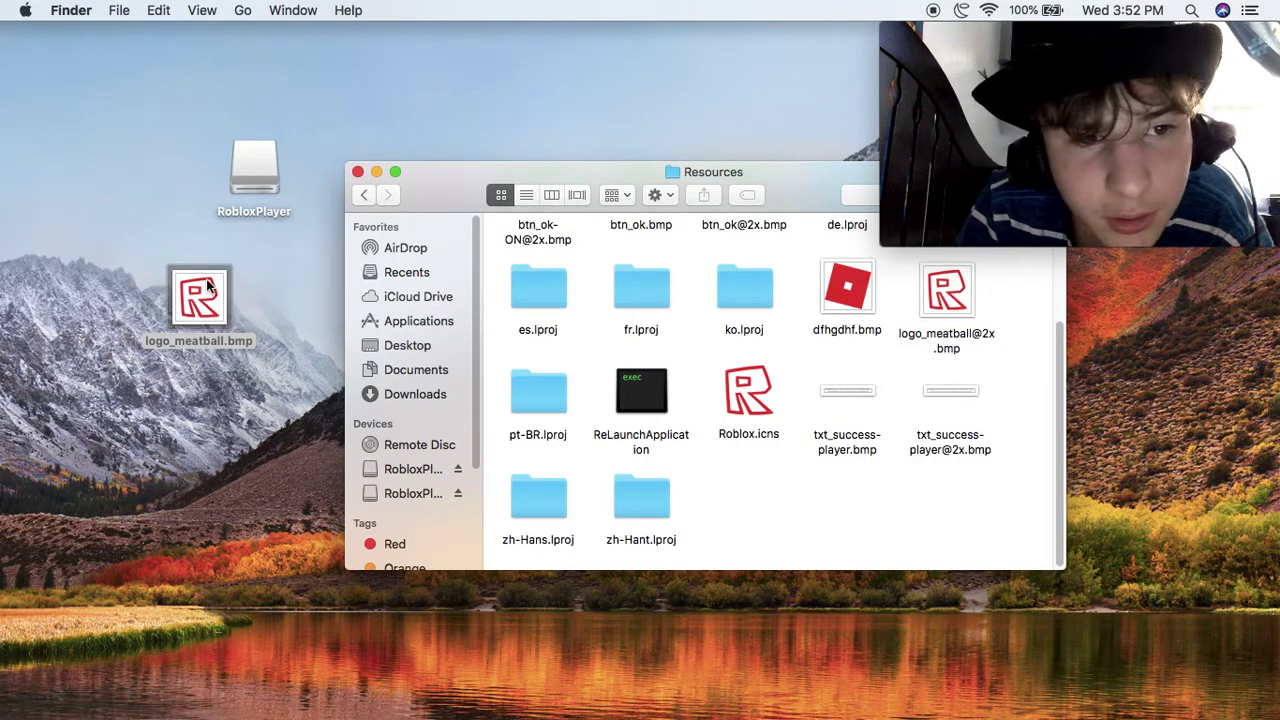
Step: Move the desktop R-logo logo_meatball.bmp into Resources and trash dfhgdhf.bmp
drag(208, 287, 875, 302)
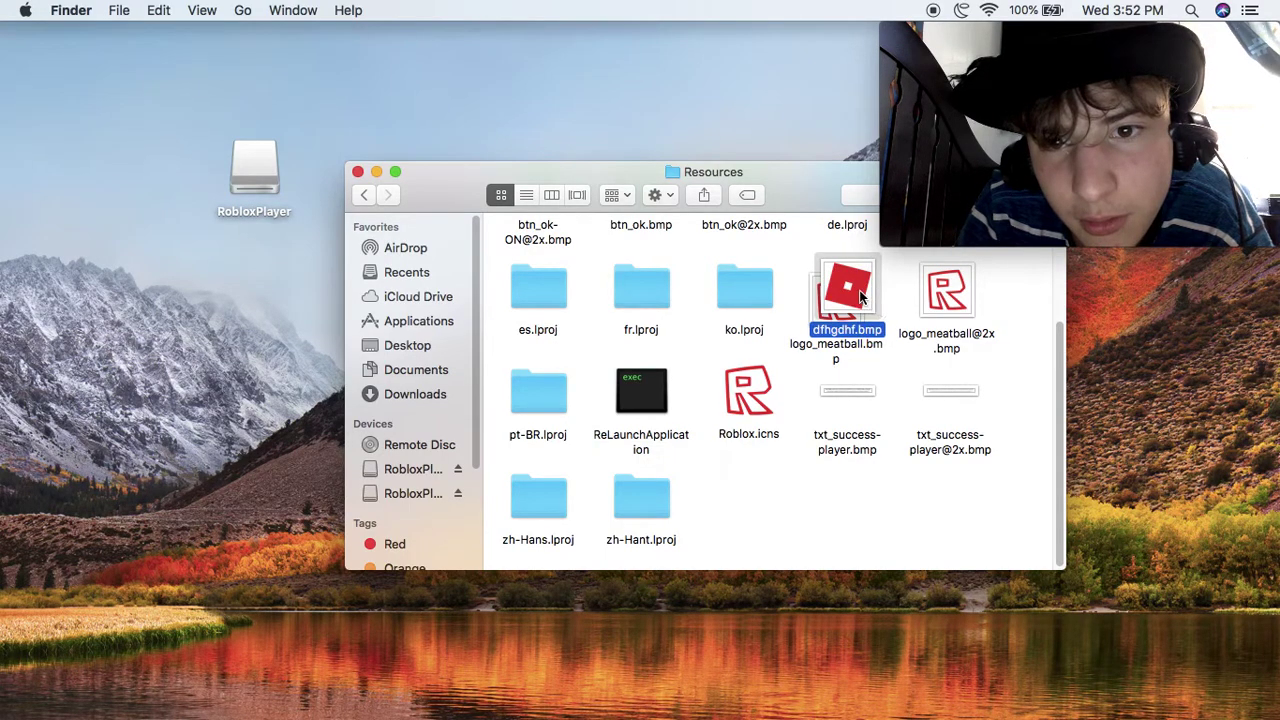
right_click(857, 292)
click(884, 347)
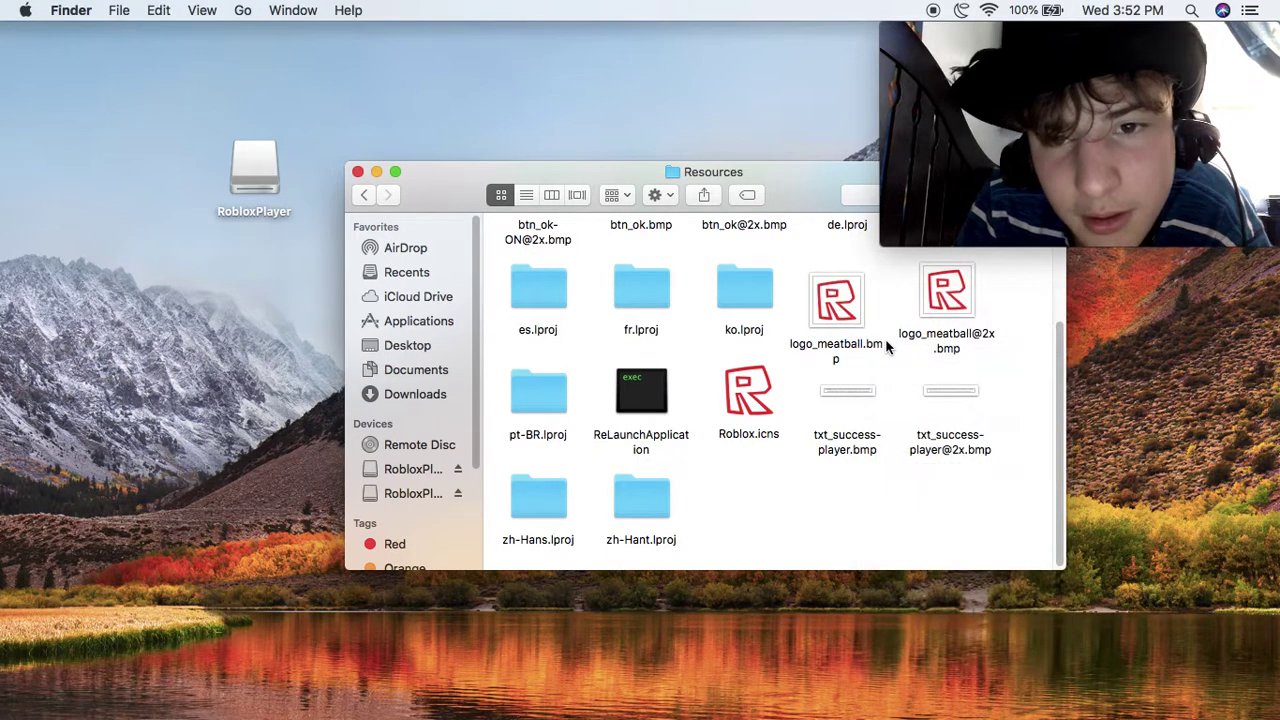
mouse_move(848, 318)
mouse_down()
mouse_move(858, 308)
mouse_move(843, 318)
mouse_up()
click(910, 356)
click(848, 314)
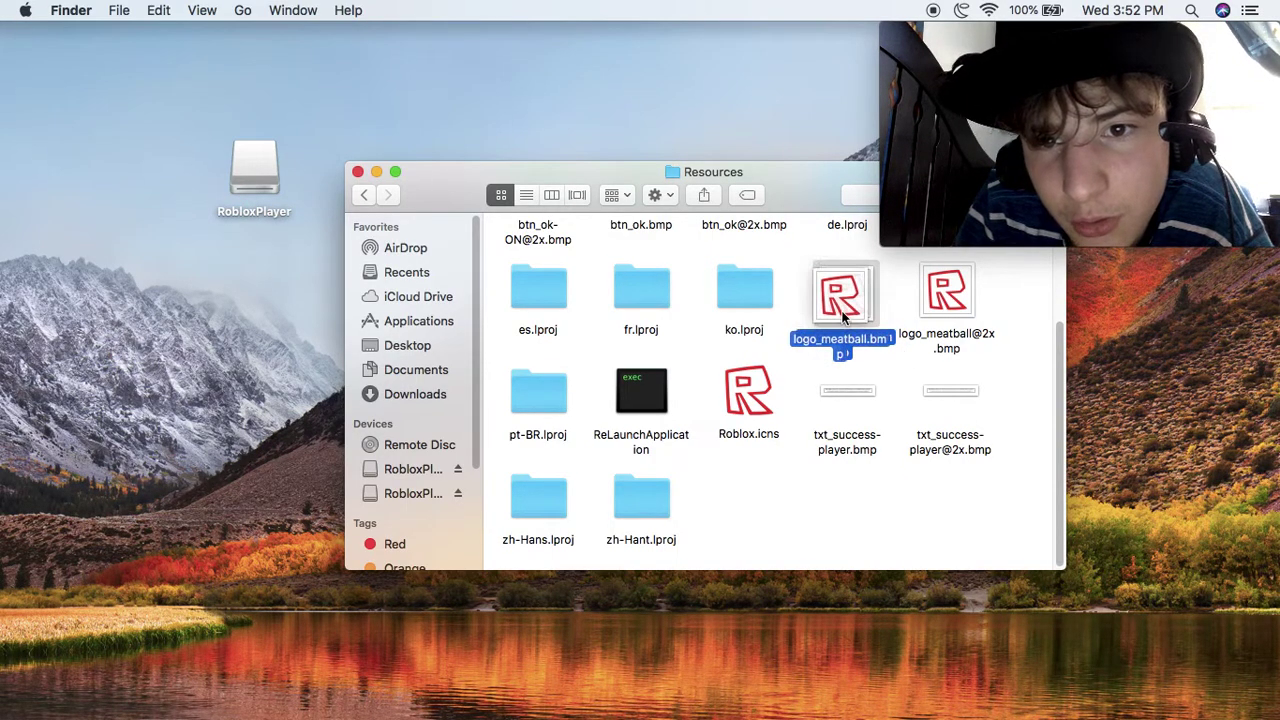
click(896, 393)
mouse_move(1100, 700)
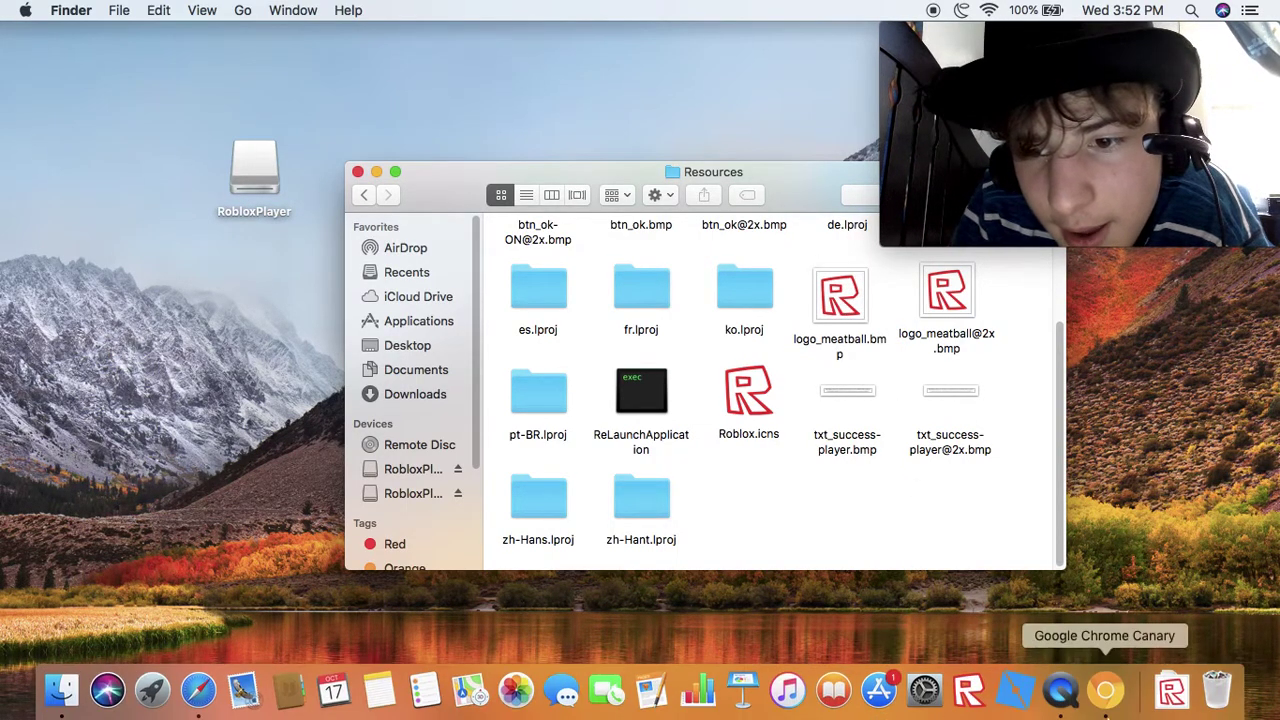
Step: Launch the browser, load the Roblox site, and collapse the friends and chat panels
click(1108, 699)
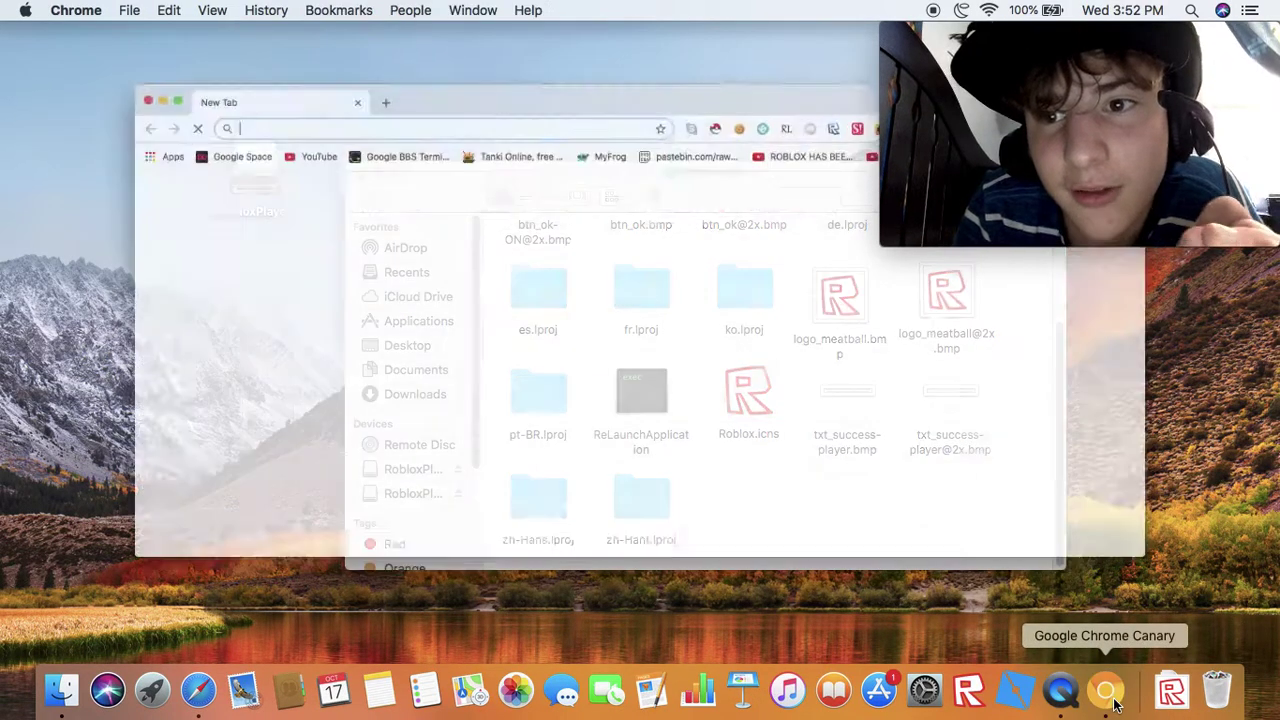
text(roblox)
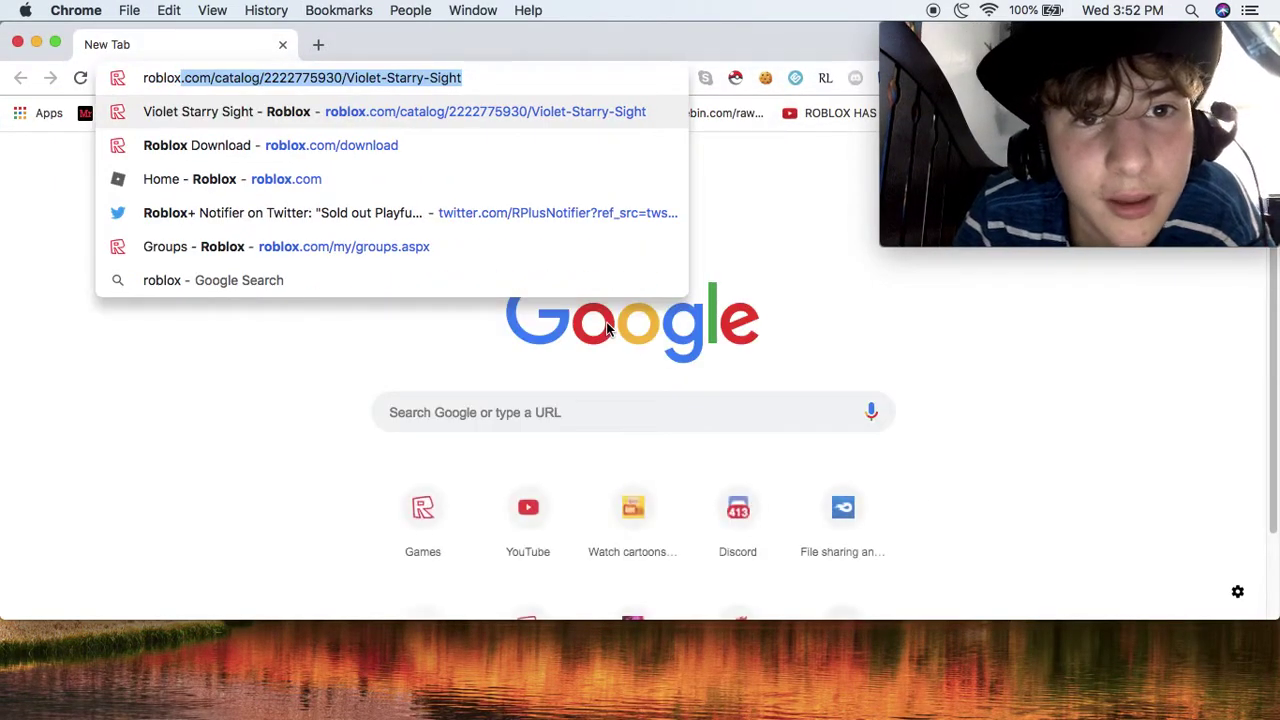
key(Return)
drag(346, 43, 355, 50)
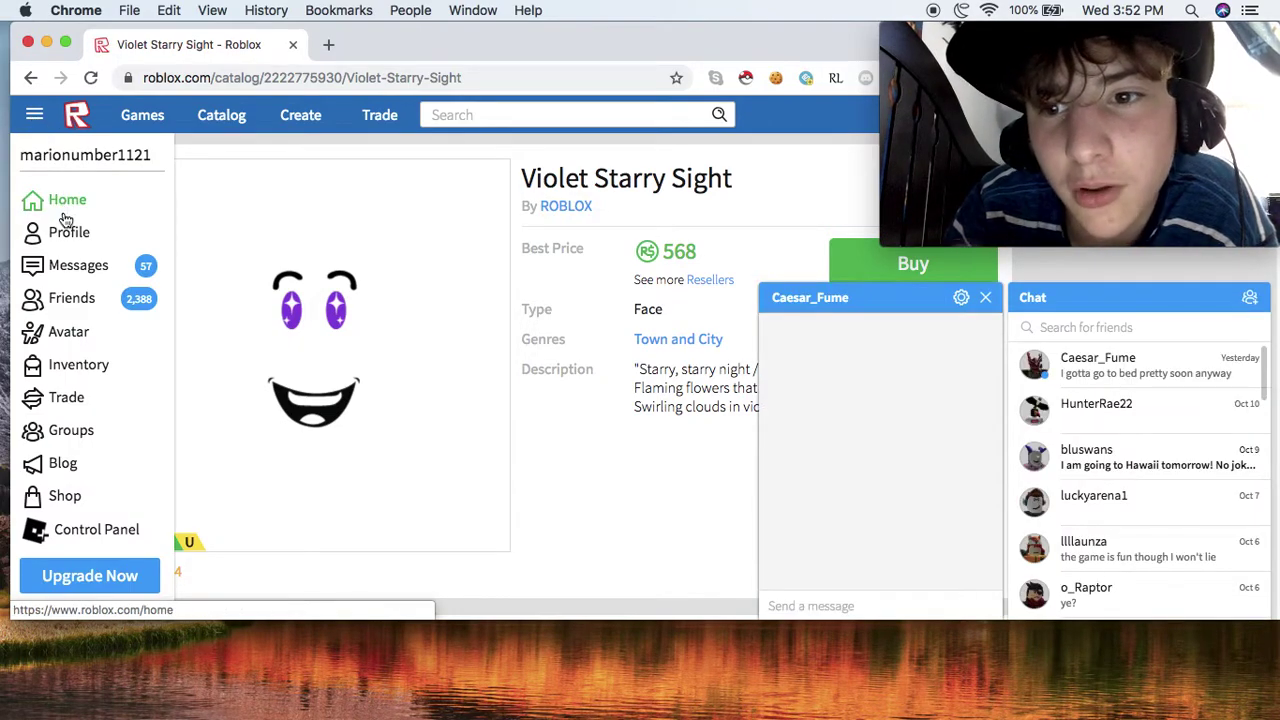
click(1100, 294)
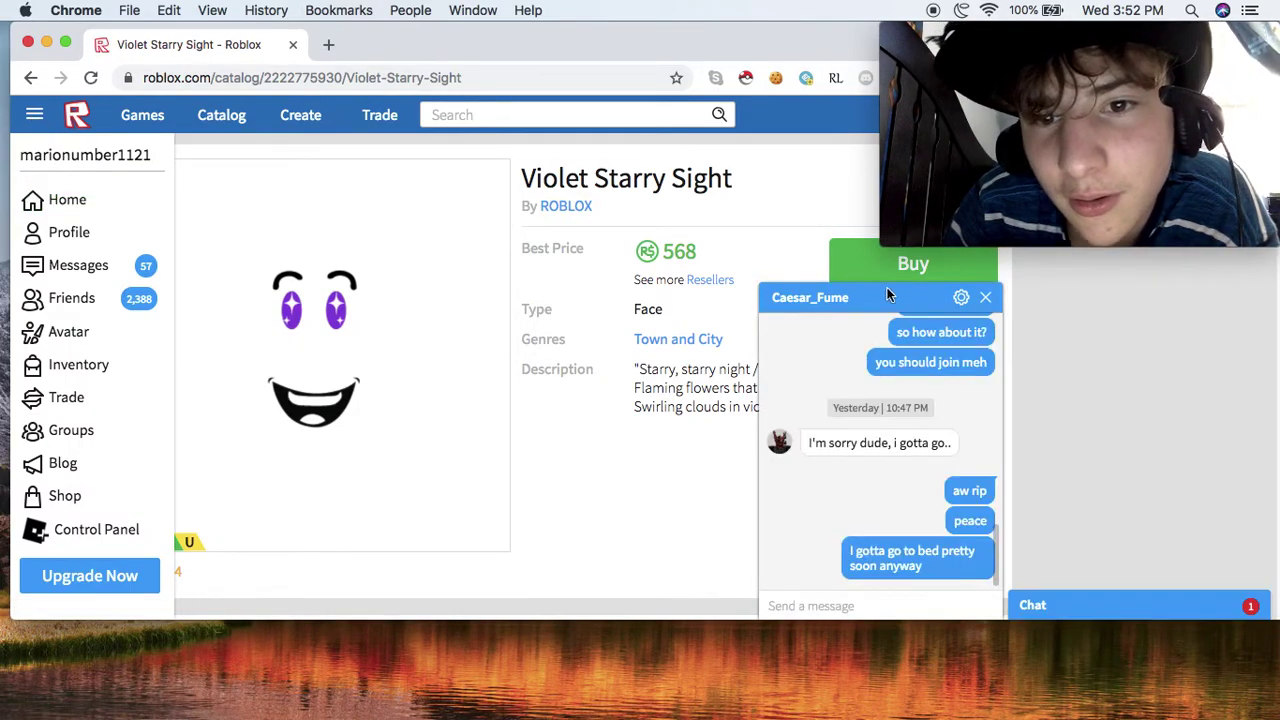
click(887, 292)
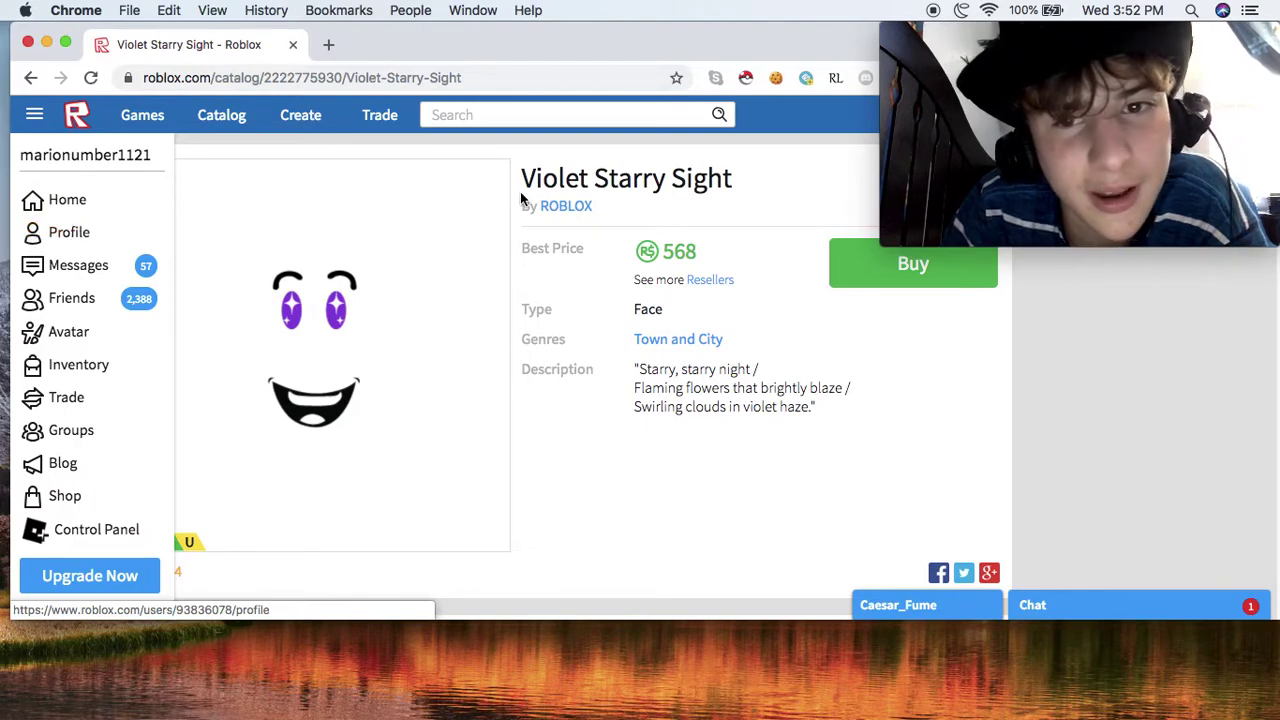
drag(590, 178, 517, 176)
click(591, 177)
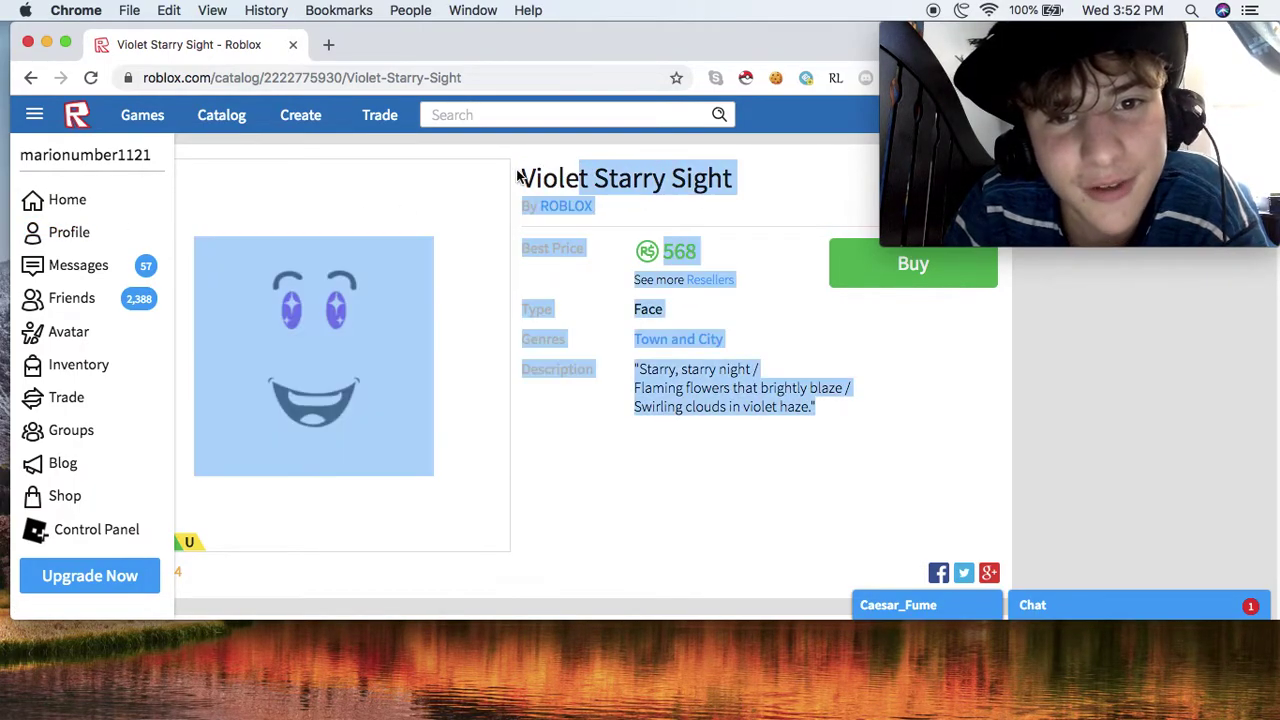
click(517, 176)
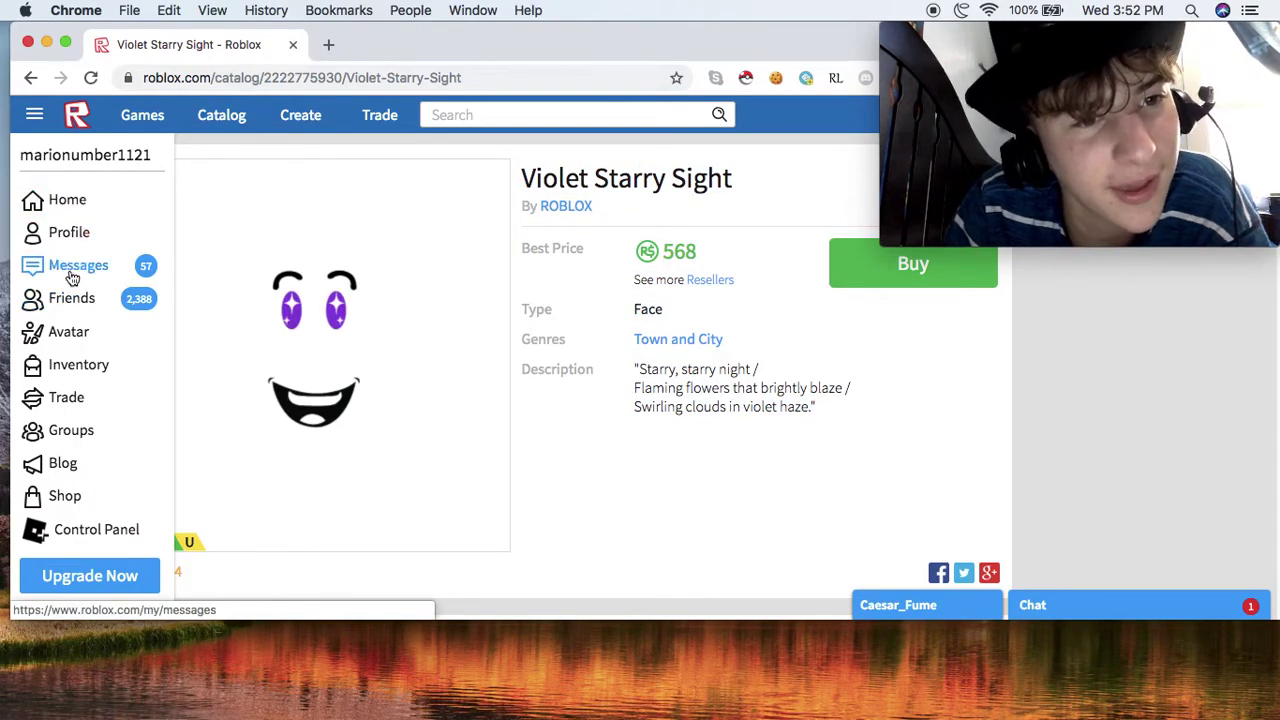
Step: Go to the Roblox home page, browse the Games list, and open ROBLOX Odyssey
click(87, 204)
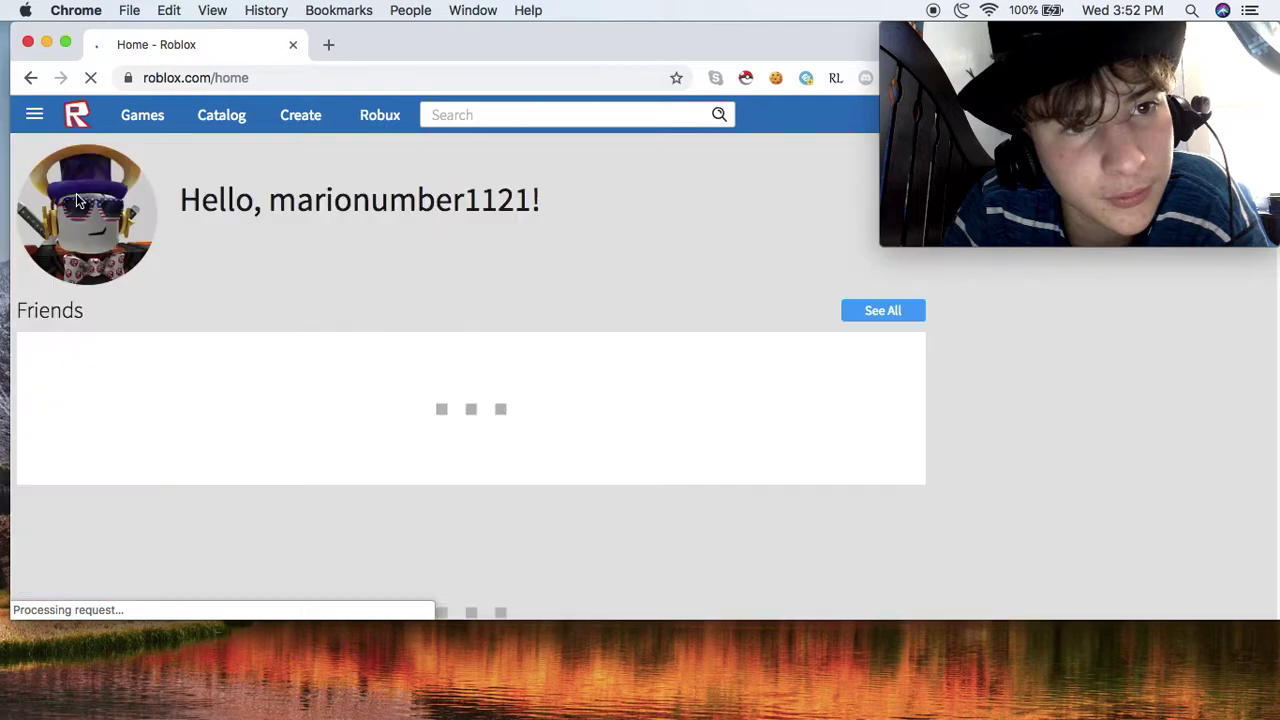
scroll(290, 238, down, 2)
scroll(290, 236, down, 3)
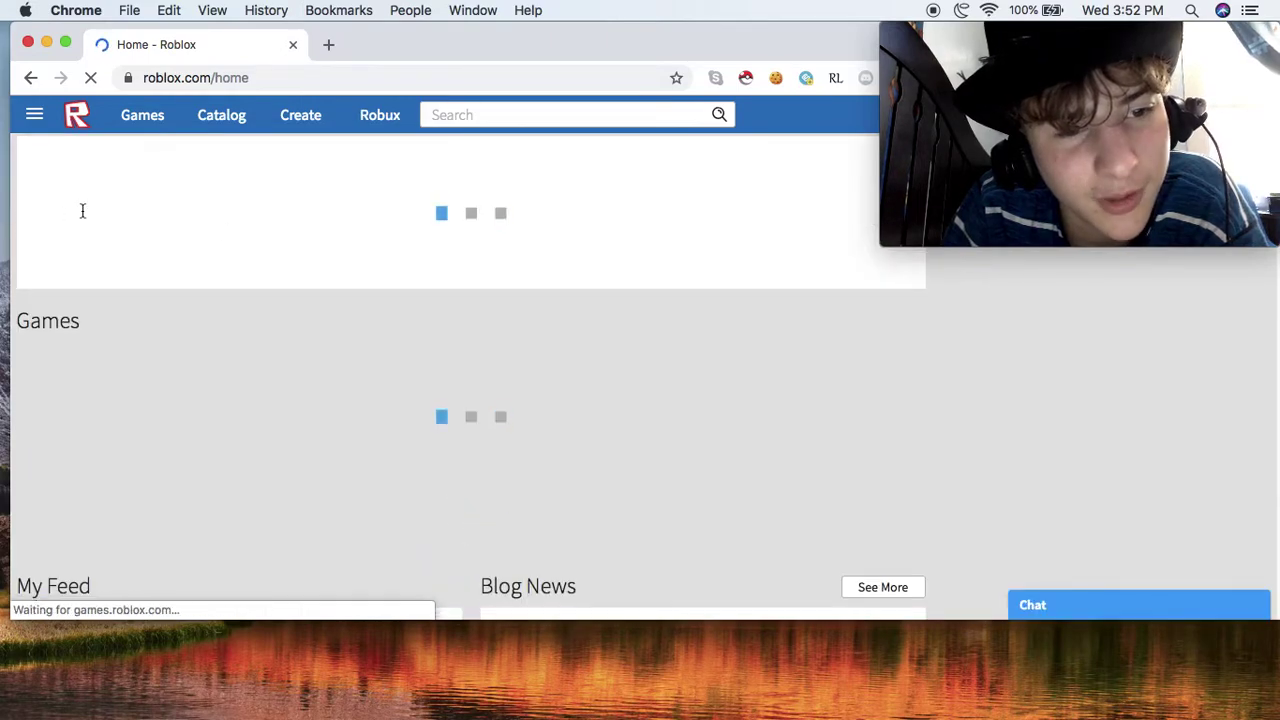
scroll(165, 246, down, 2)
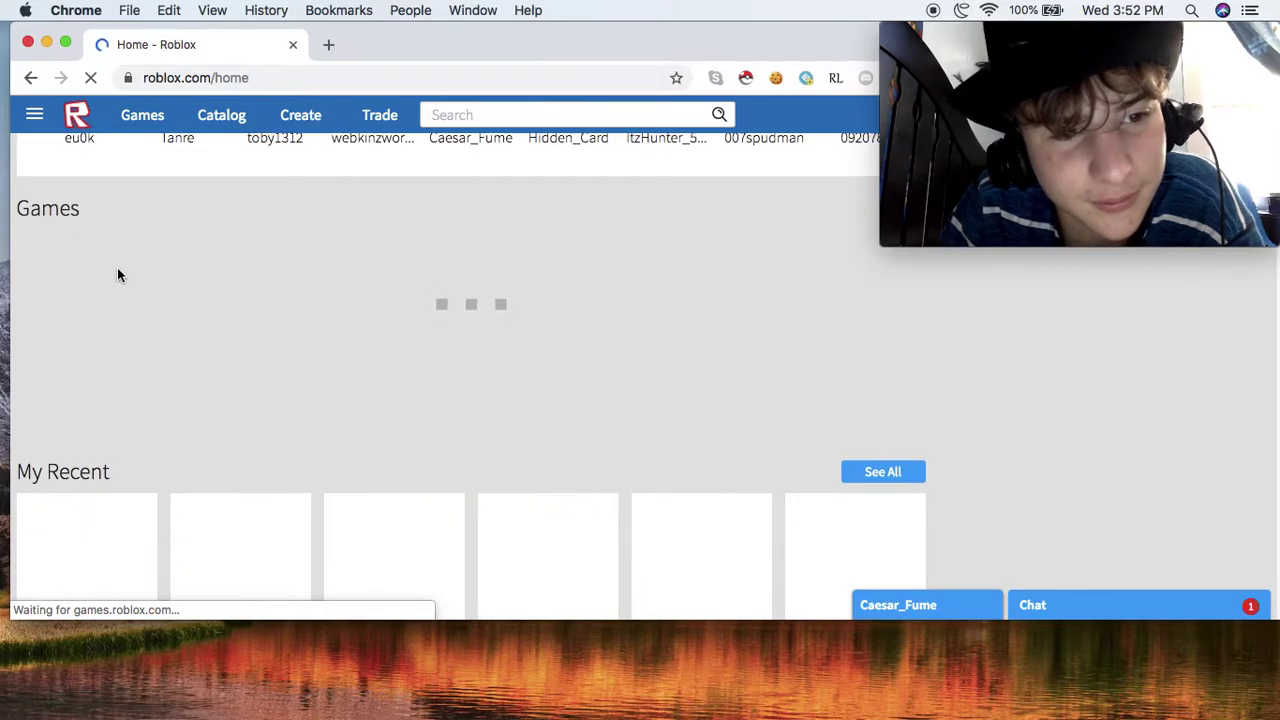
scroll(117, 268, down, 4)
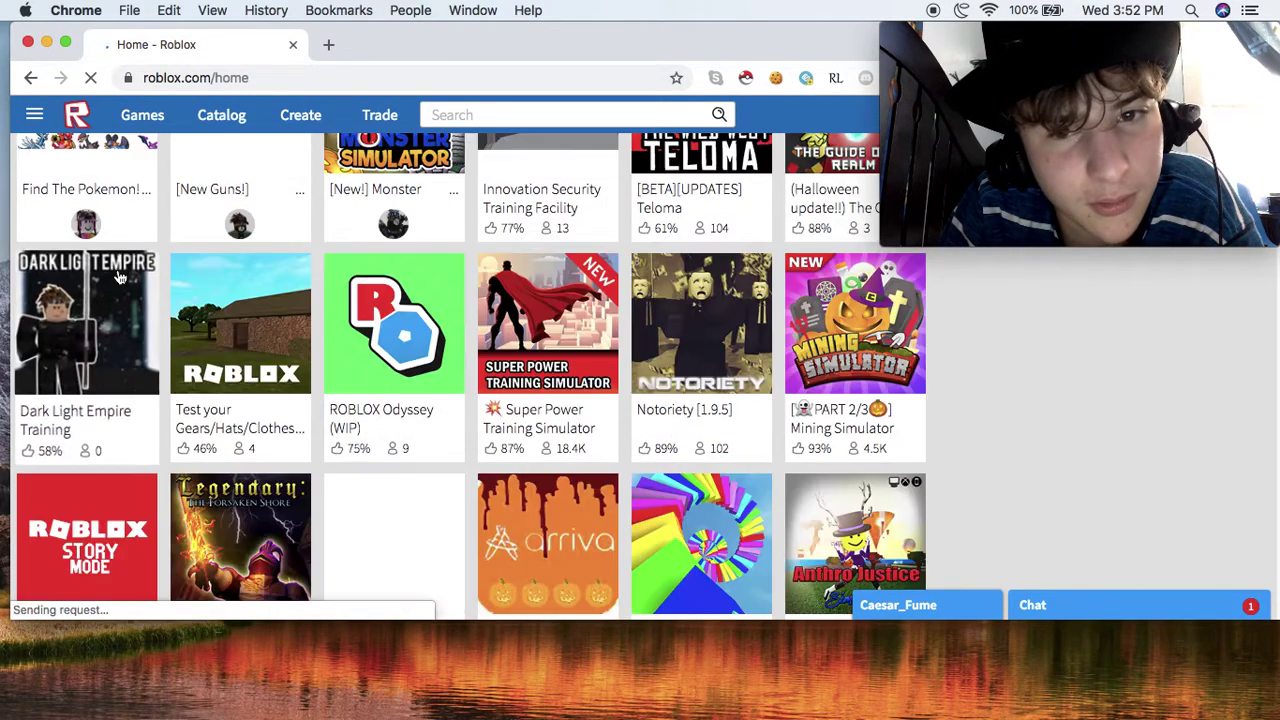
scroll(430, 322, down, 1)
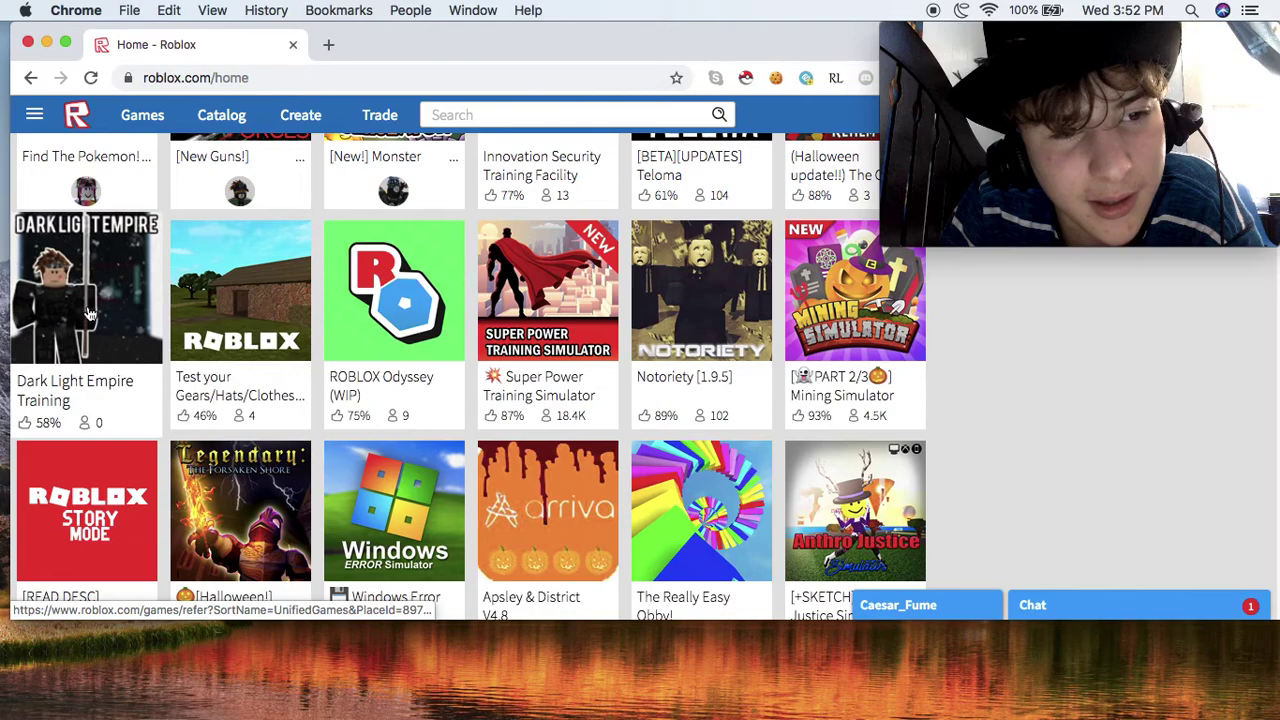
scroll(200, 300, up, 3)
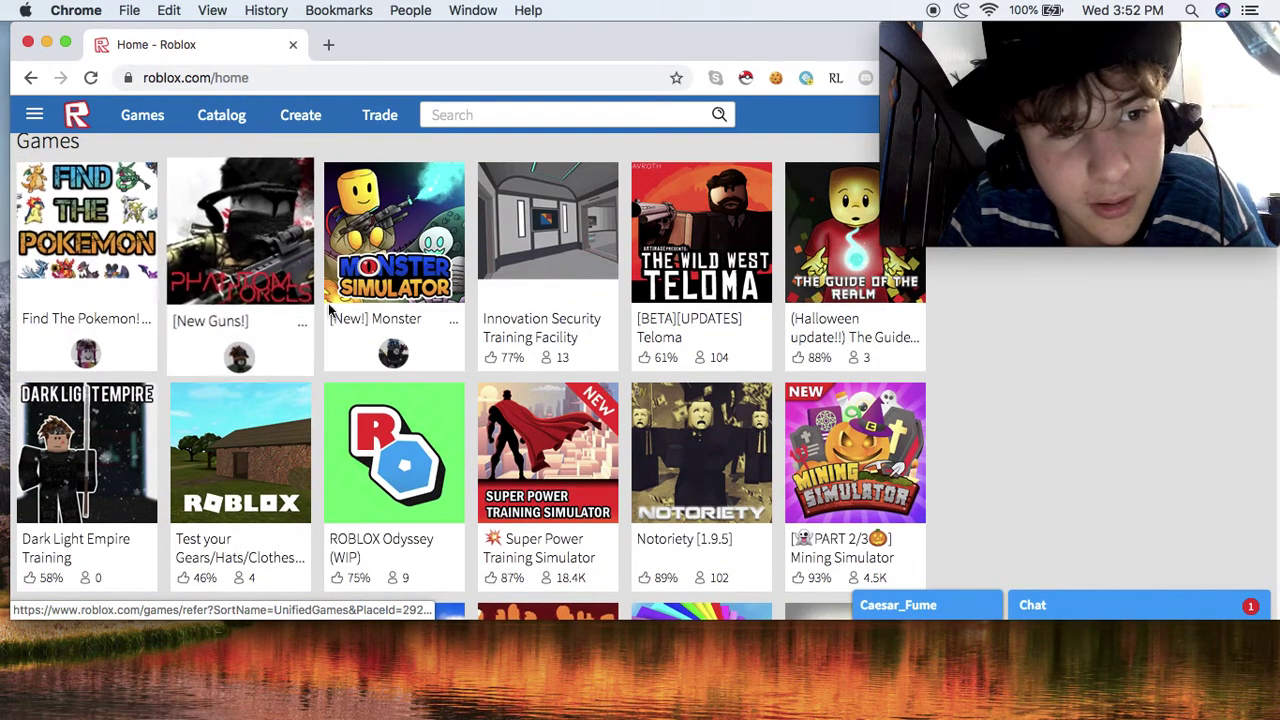
click(140, 432)
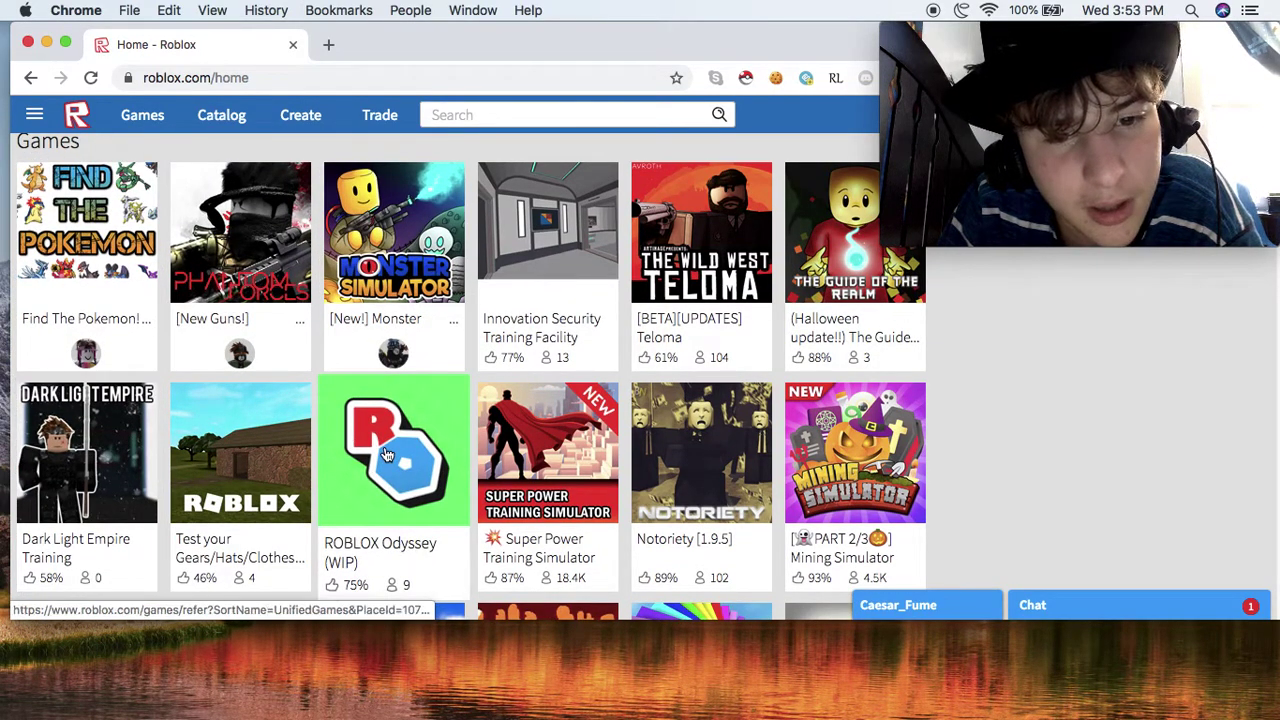
click(386, 455)
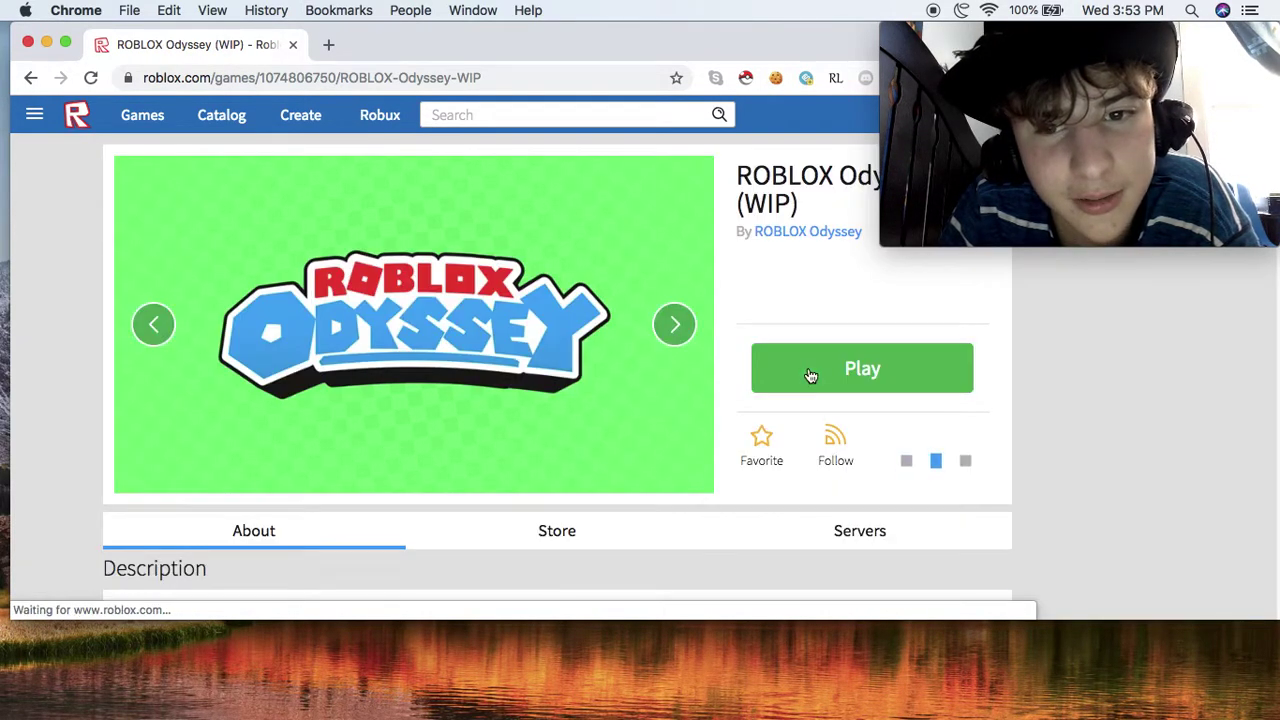
Step: Play ROBLOX Odyssey in the Roblox player, then quit the game once its title menu loads
click(810, 375)
click(800, 191)
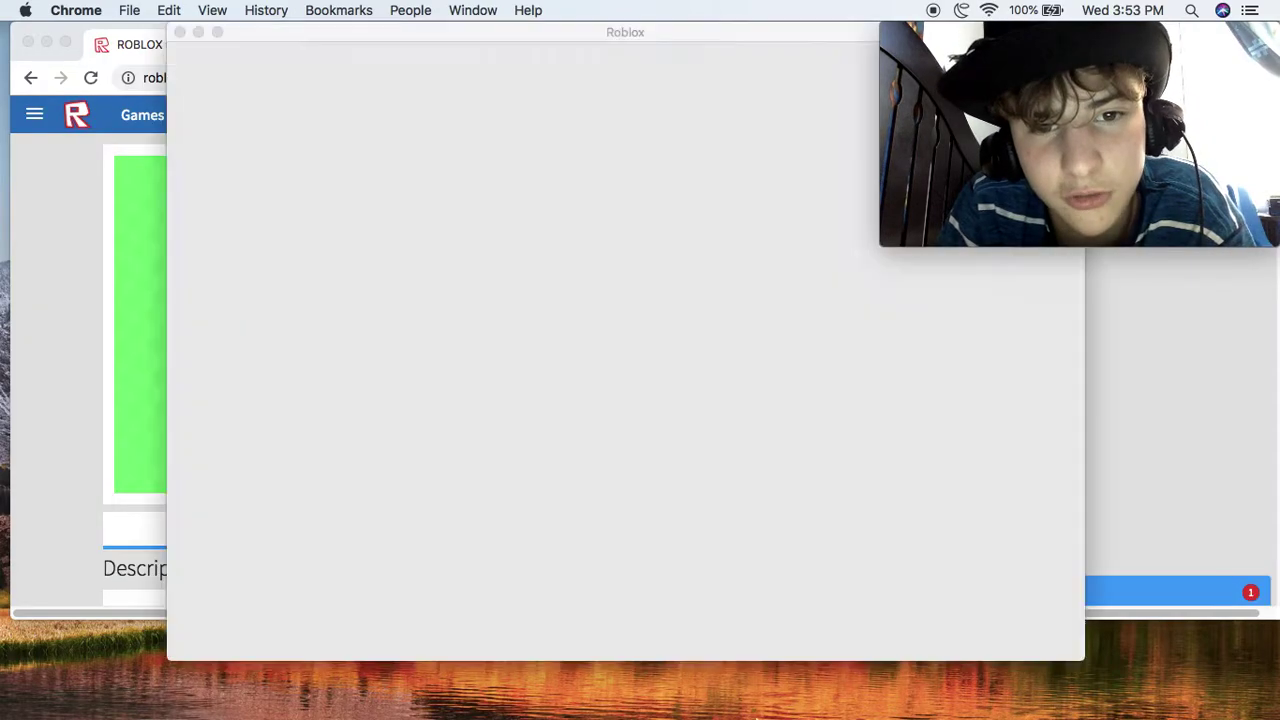
mouse_move(833, 700)
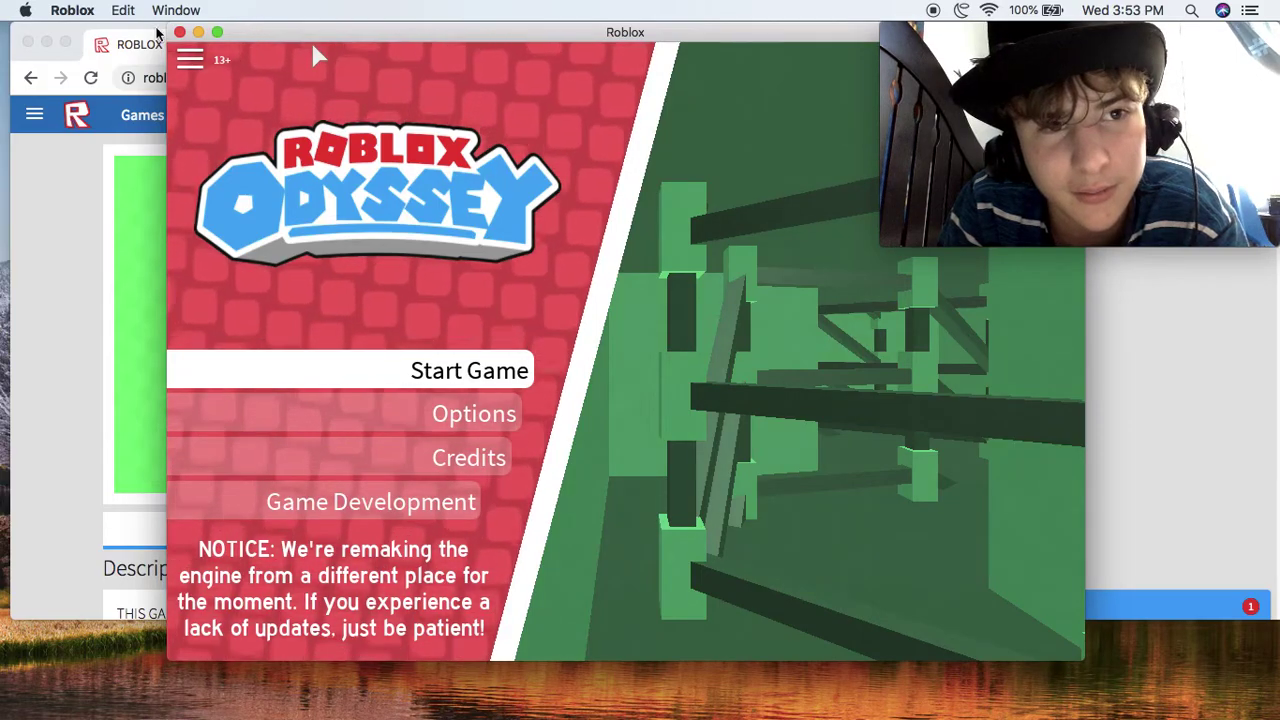
click(180, 33)
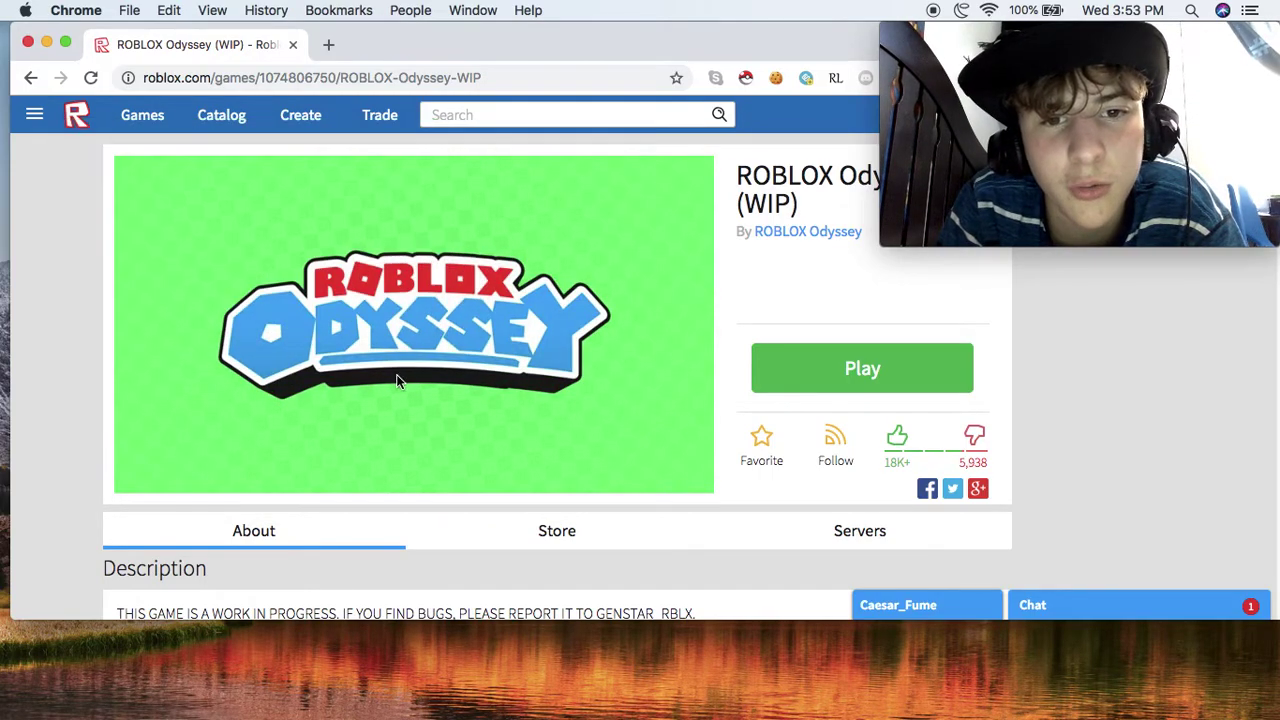
drag(358, 353, 391, 338)
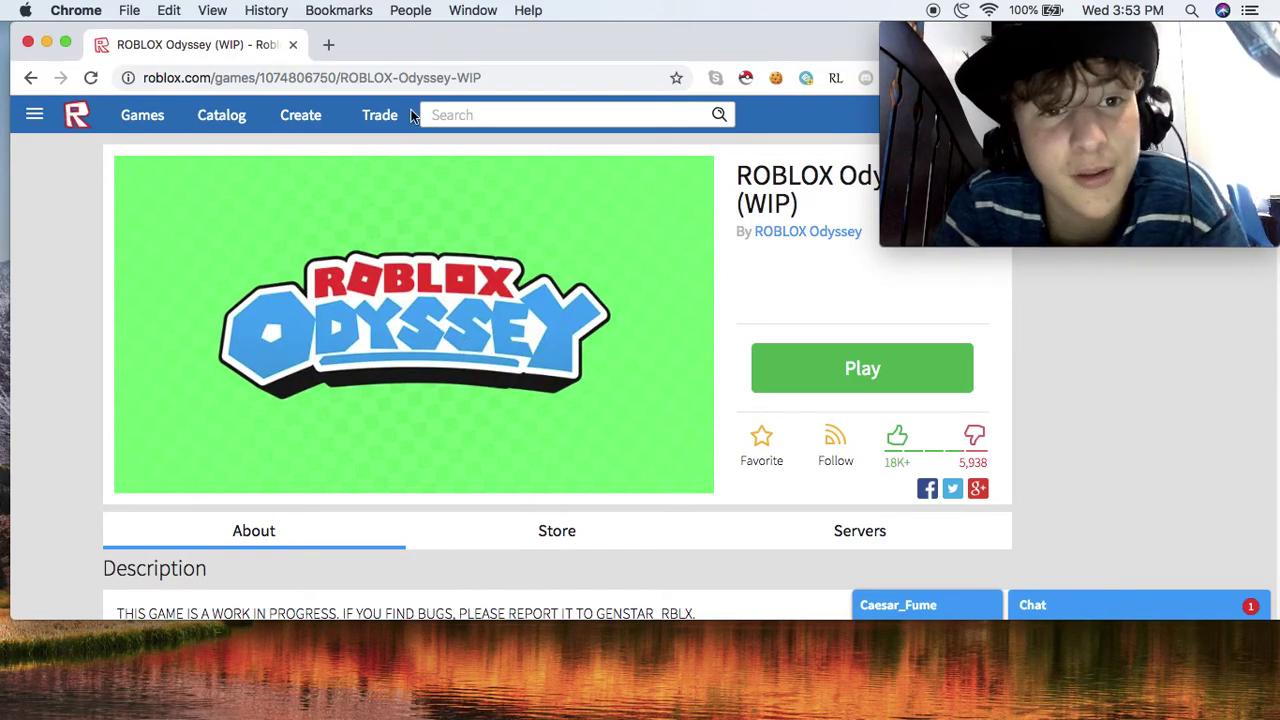
Step: Close Chrome and the Resources folder window
click(294, 45)
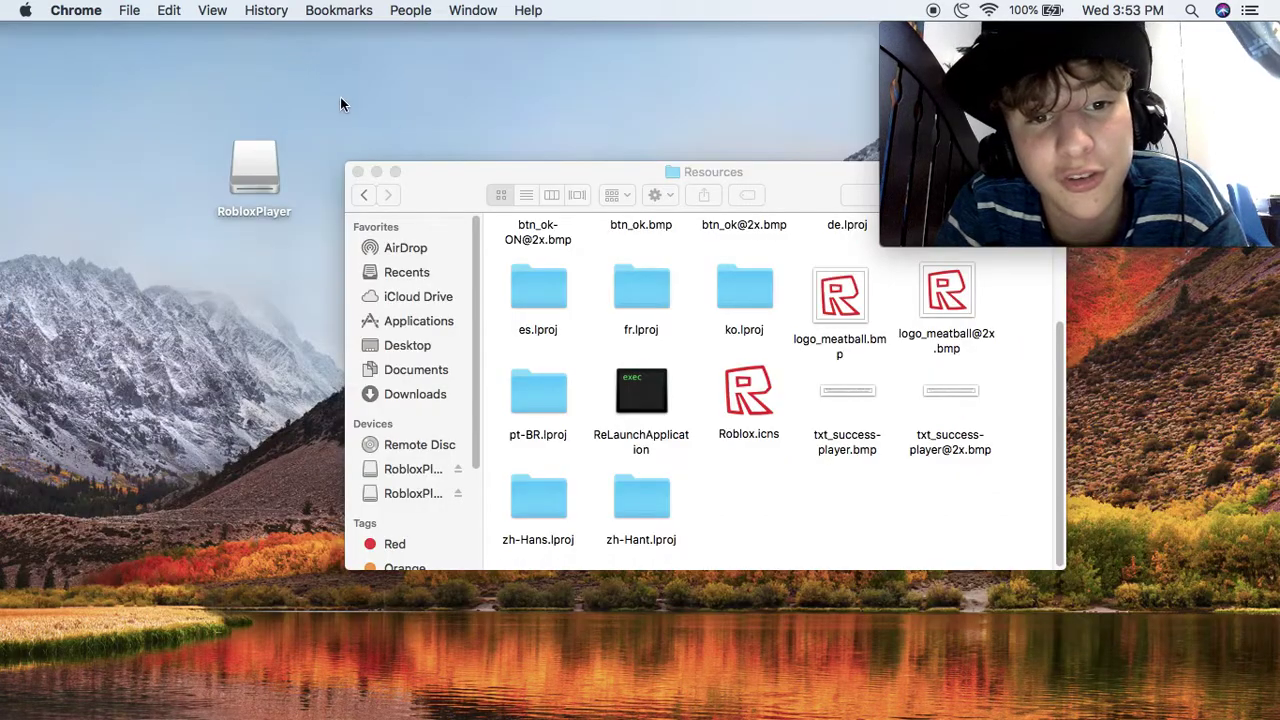
click(374, 180)
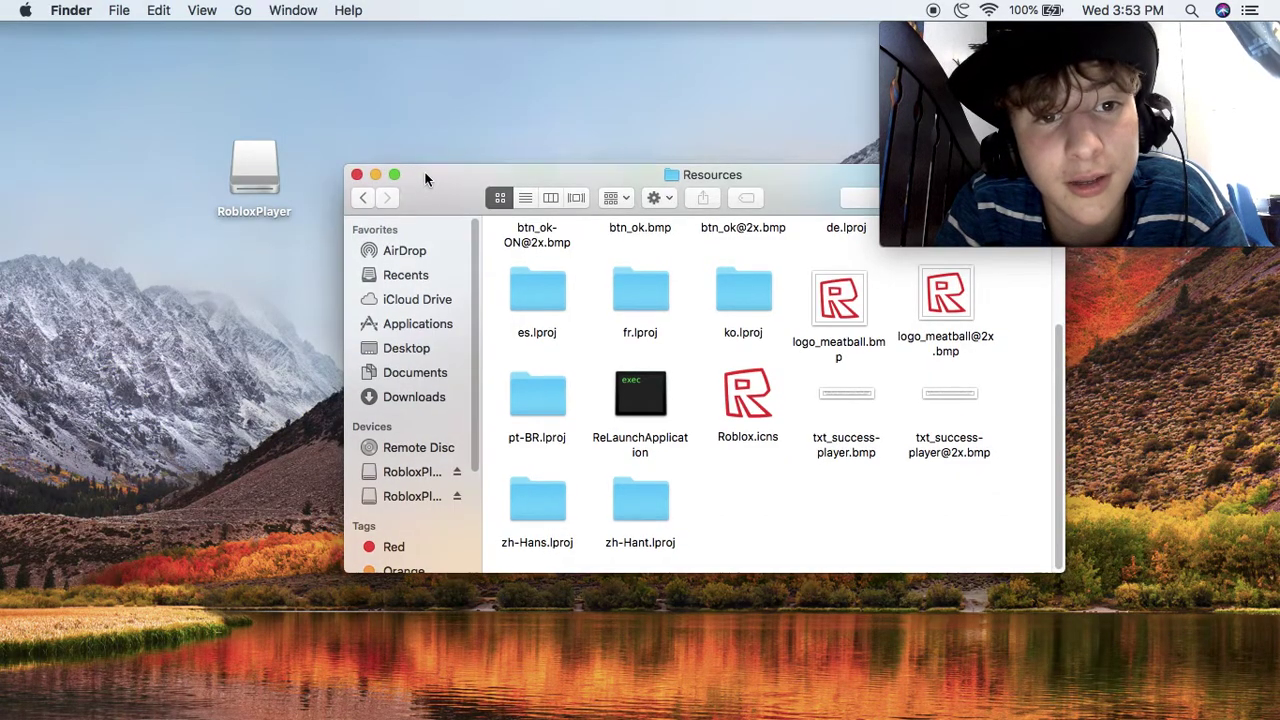
click(357, 172)
Step: Drag across the Finder desktop around the RobloxPlayer disk icon
drag(358, 163, 855, 404)
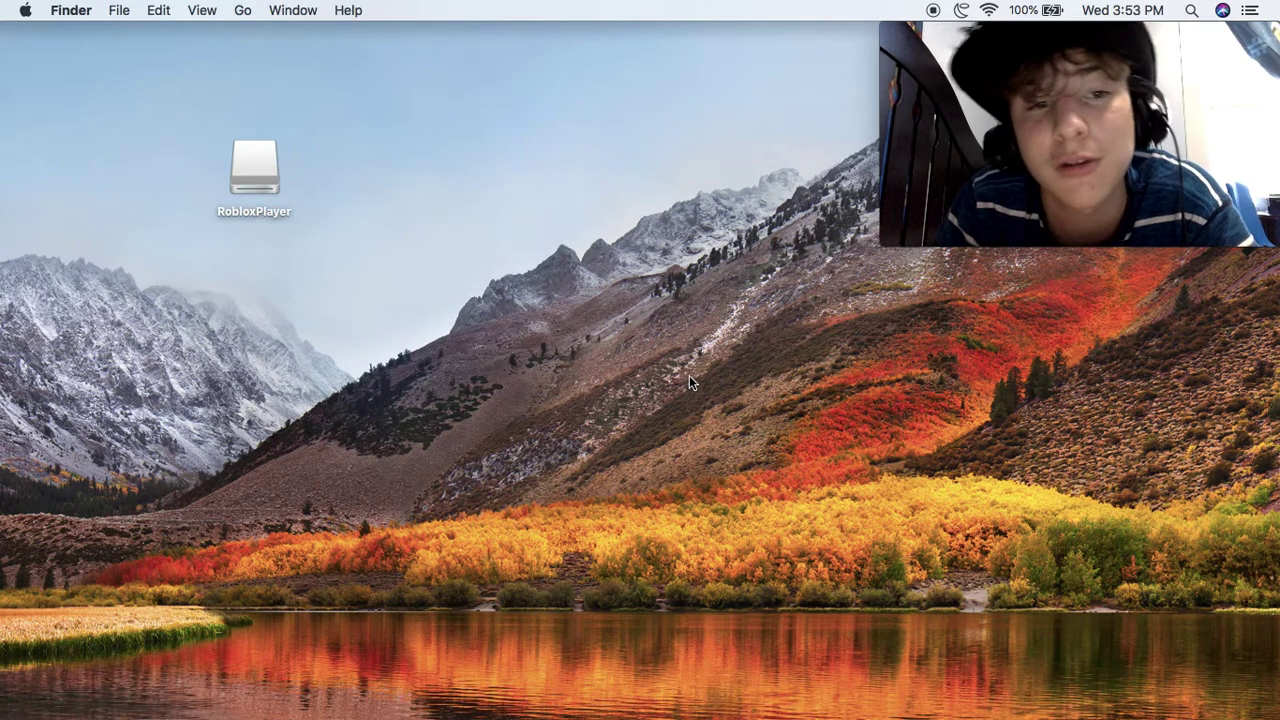
drag(689, 375, 786, 516)
drag(874, 533, 488, 332)
drag(373, 287, 913, 537)
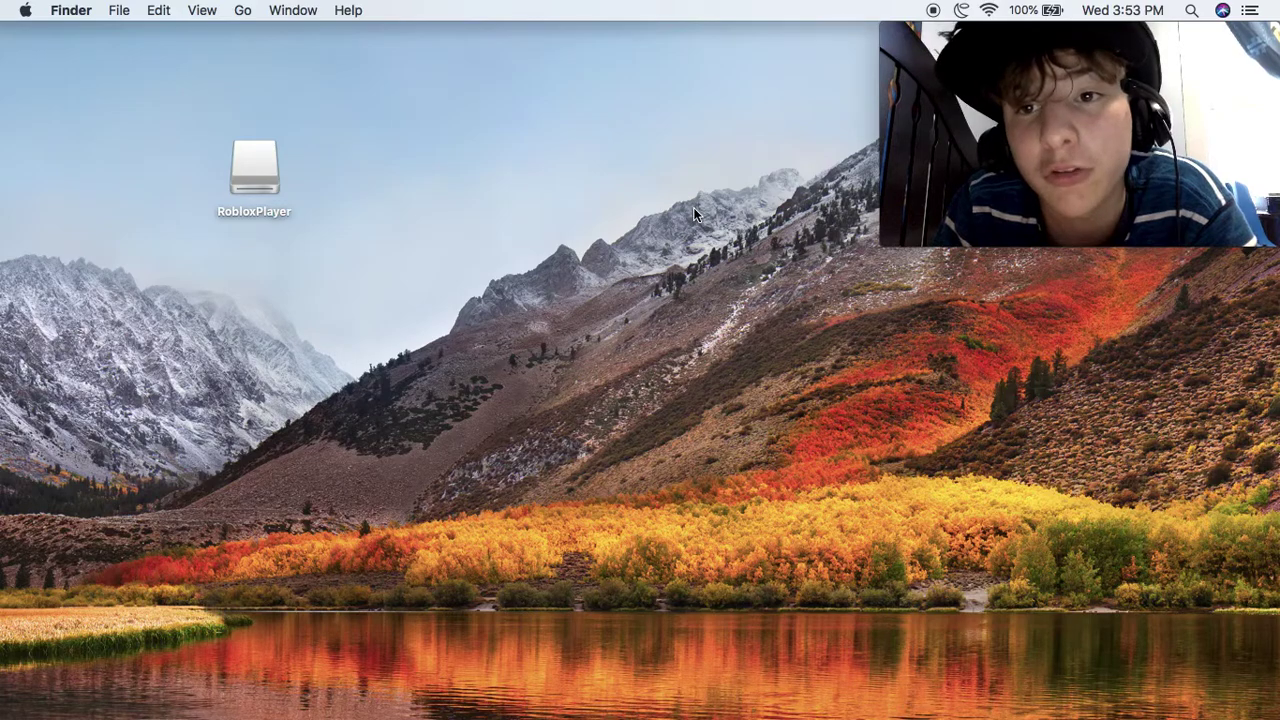
drag(678, 222, 880, 460)
drag(938, 590, 476, 320)
drag(357, 314, 472, 362)
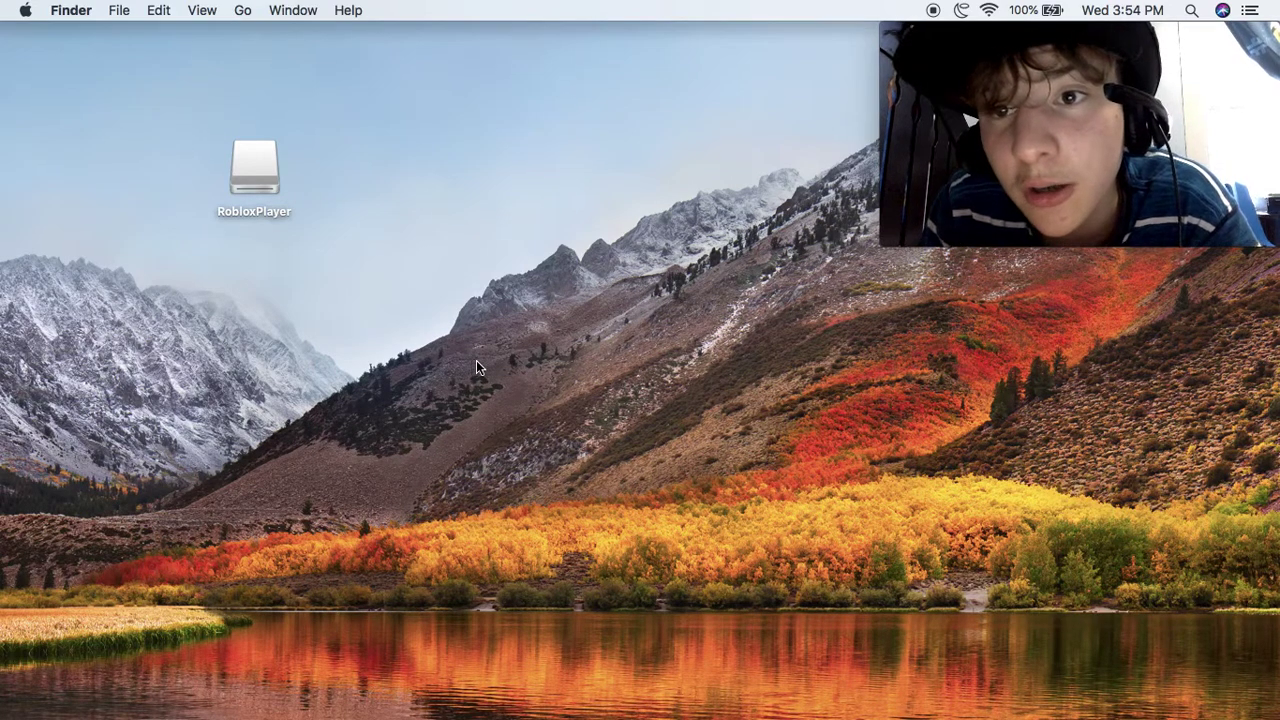